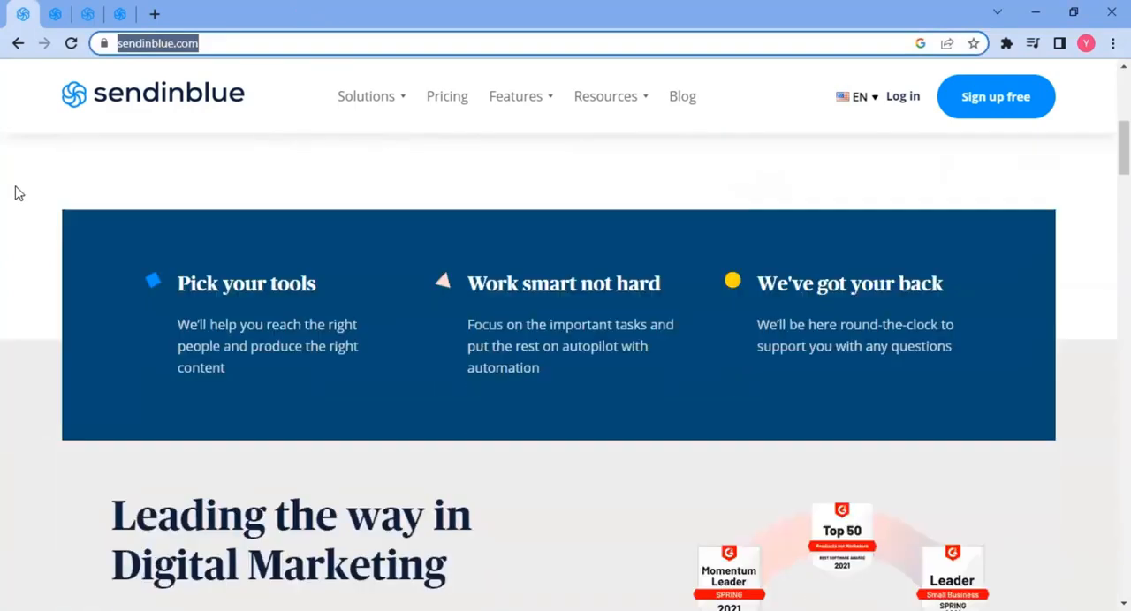
- Browse the Sendinblue homepage and its feature sections
scroll(15, 193, "down", 15)
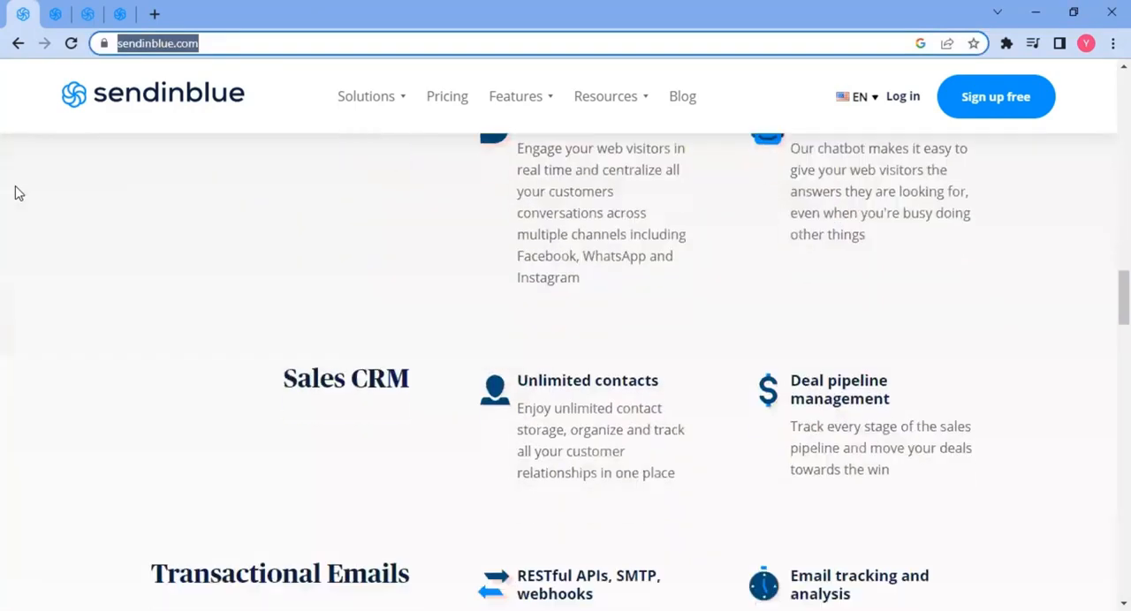
scroll(15, 194, "down", 3)
scroll(15, 193, "up", 20)
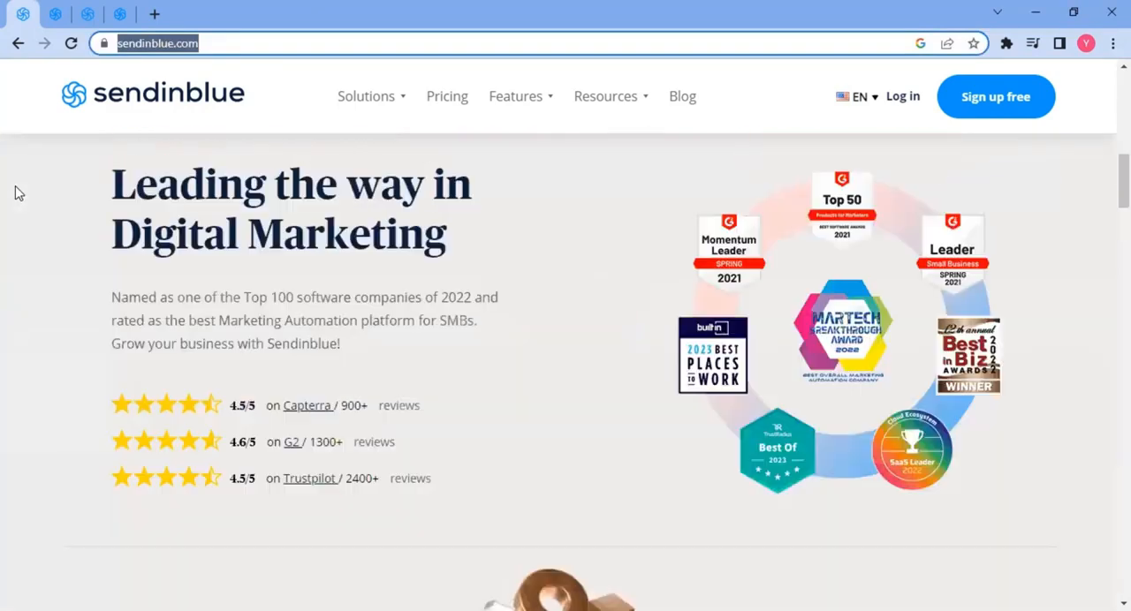
key("alt+Tab")
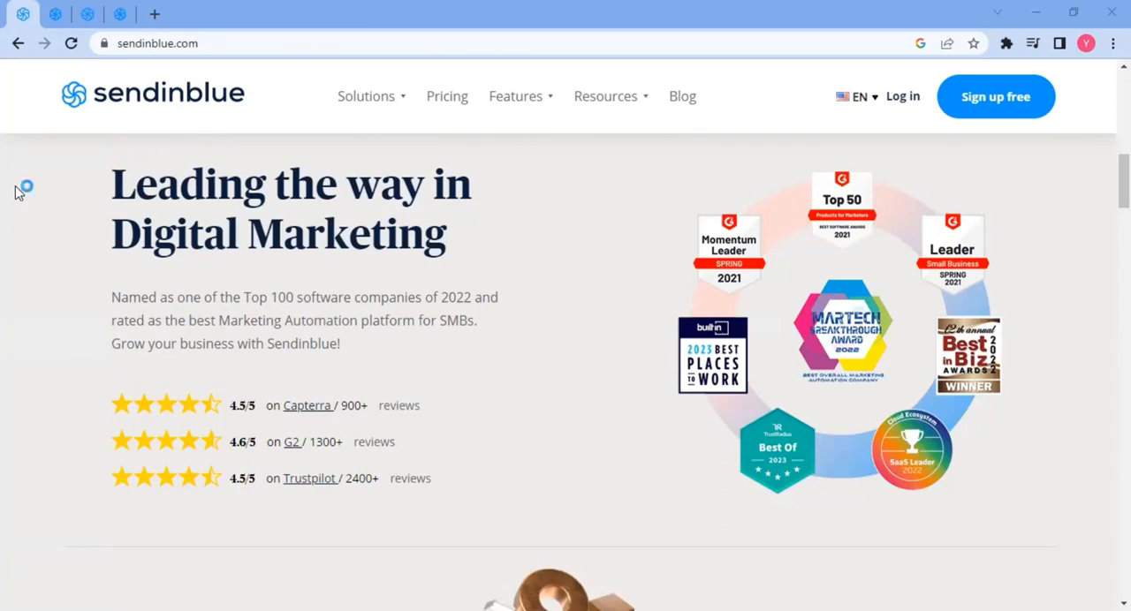
left_click(371, 14)
scroll(530, 320, "up", 9)
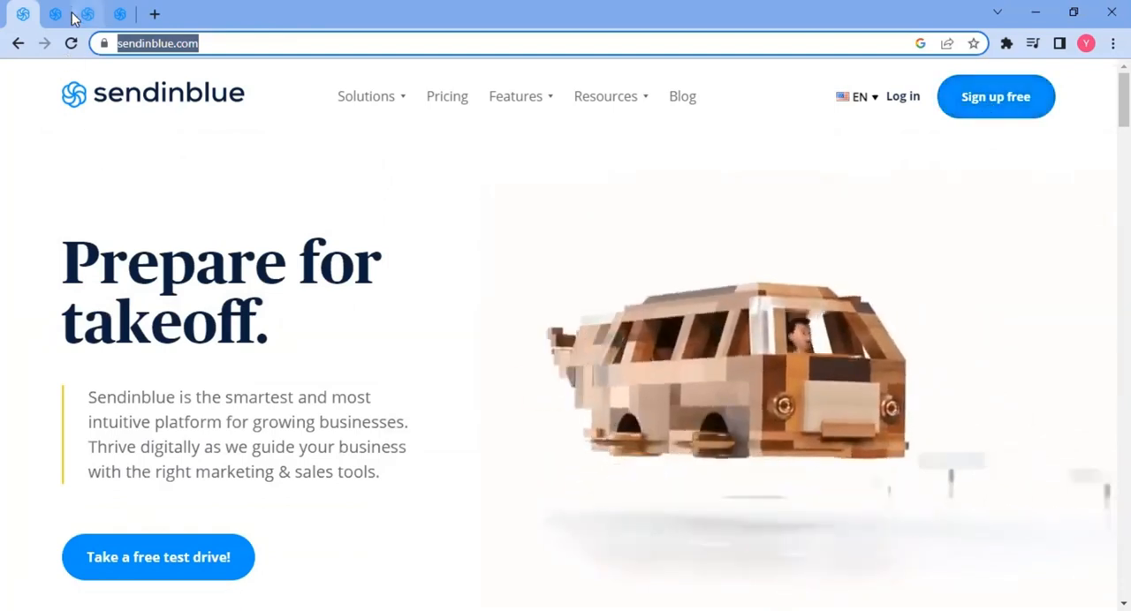
- Switch to the account registration tab and look over the sign-up form
left_click(57, 11)
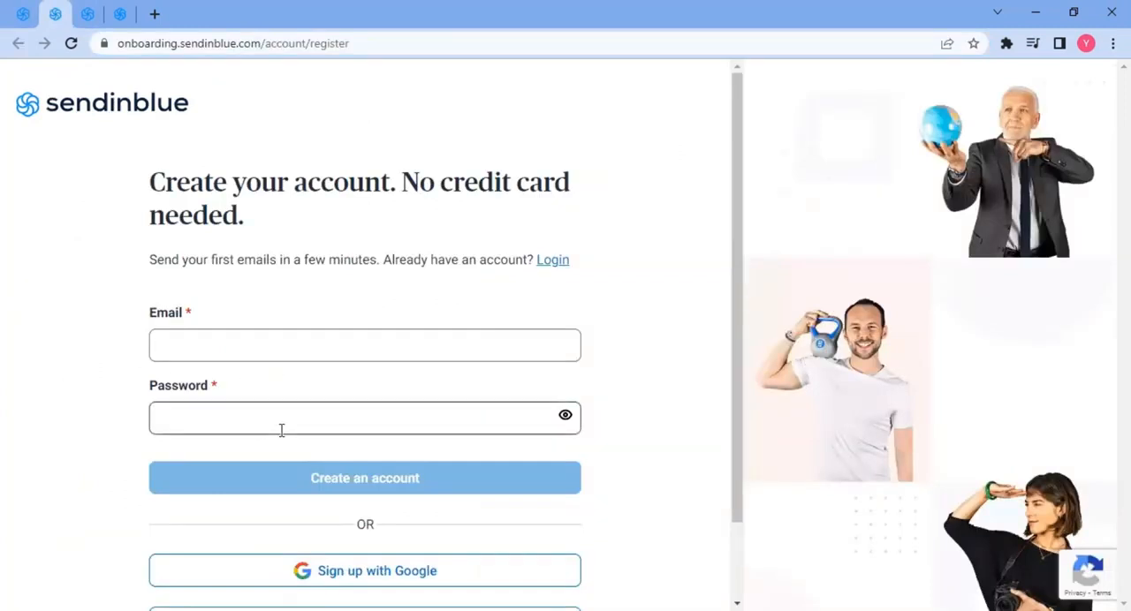
scroll(358, 485, "down", 1)
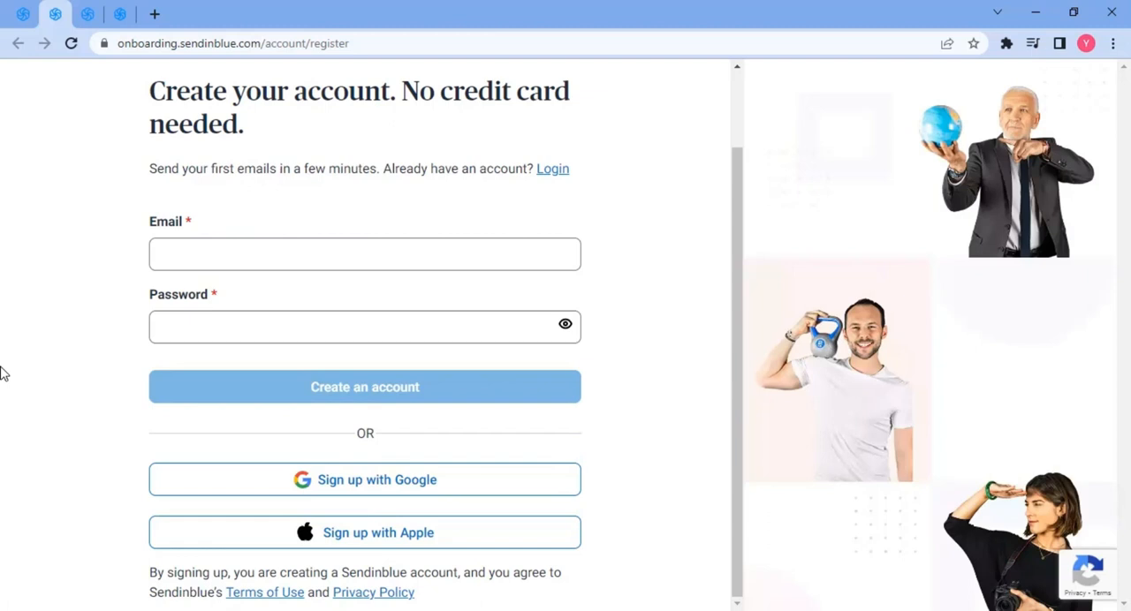
scroll(35, 225, "up", 1)
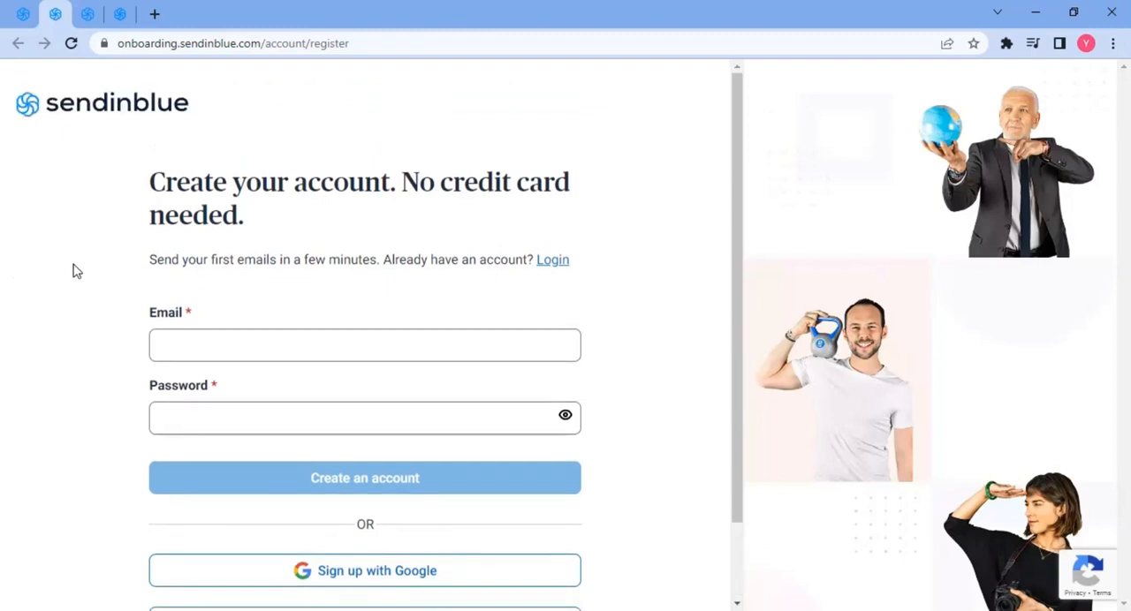
- Switch to the pricing tab and review the Free, Starter, Business and Enterprise plans
left_click(87, 14)
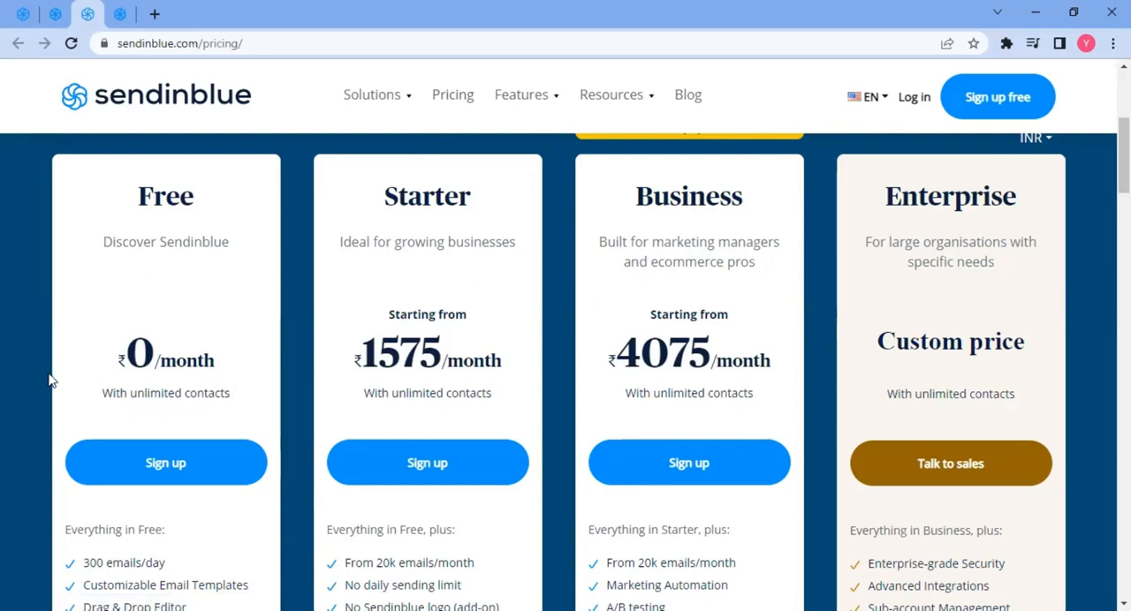
scroll(53, 378, "down", 2)
scroll(67, 363, "up", 4)
scroll(84, 363, "down", 1)
scroll(82, 363, "down", 1)
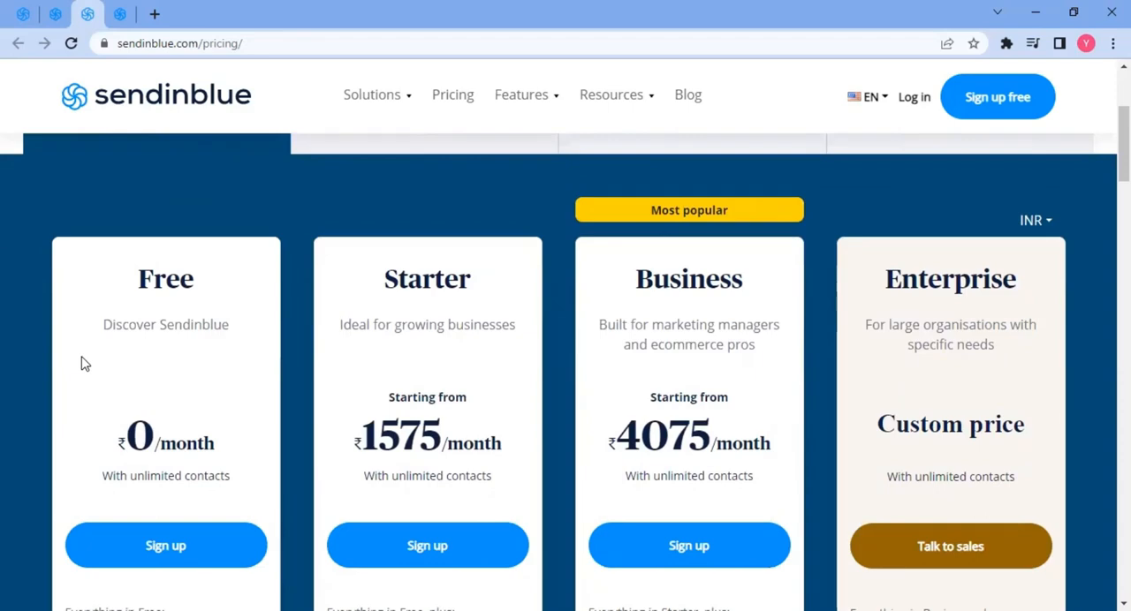
scroll(58, 367, "down", 4)
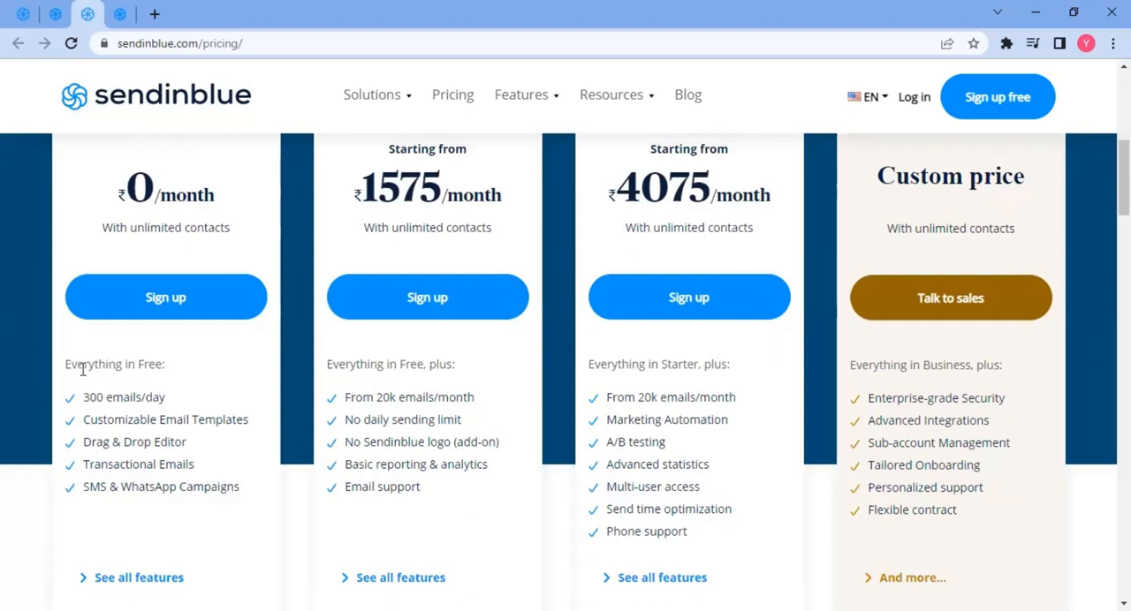
- Highlight each feature listed under the Free plan, from Everything in Free to SMS & WhatsApp Campaigns
left_click_drag(65, 365, 152, 369)
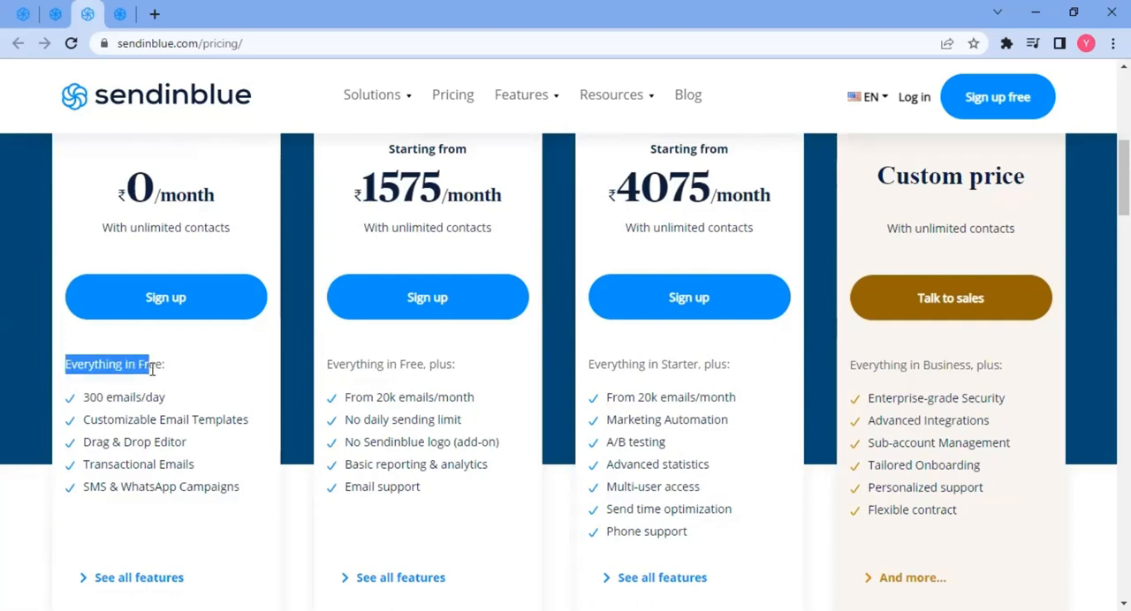
left_click_drag(96, 398, 116, 400)
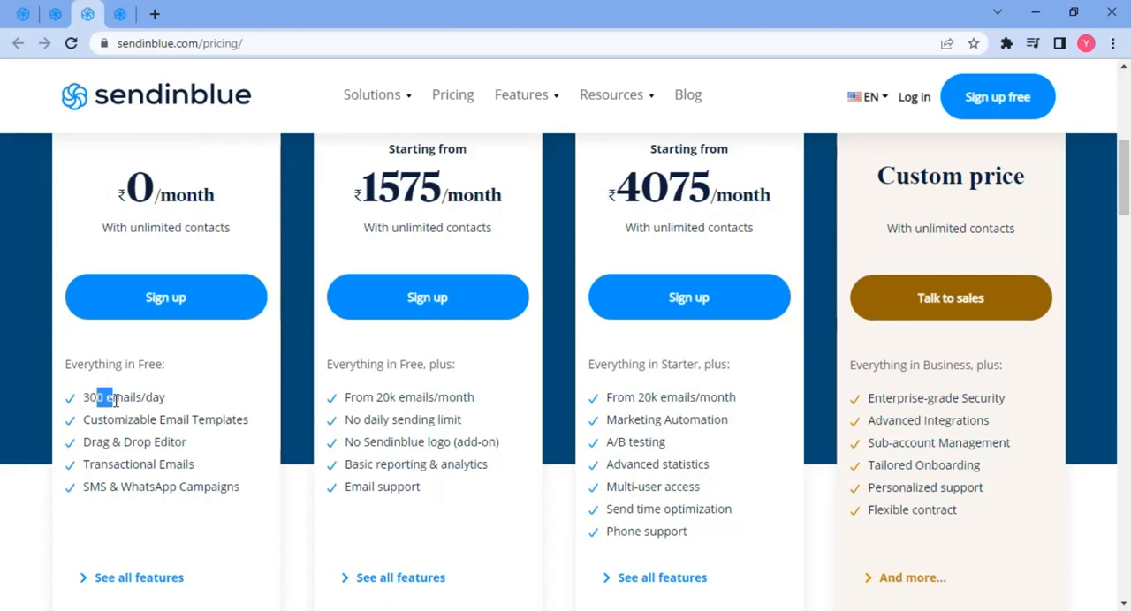
left_click_drag(114, 421, 269, 428)
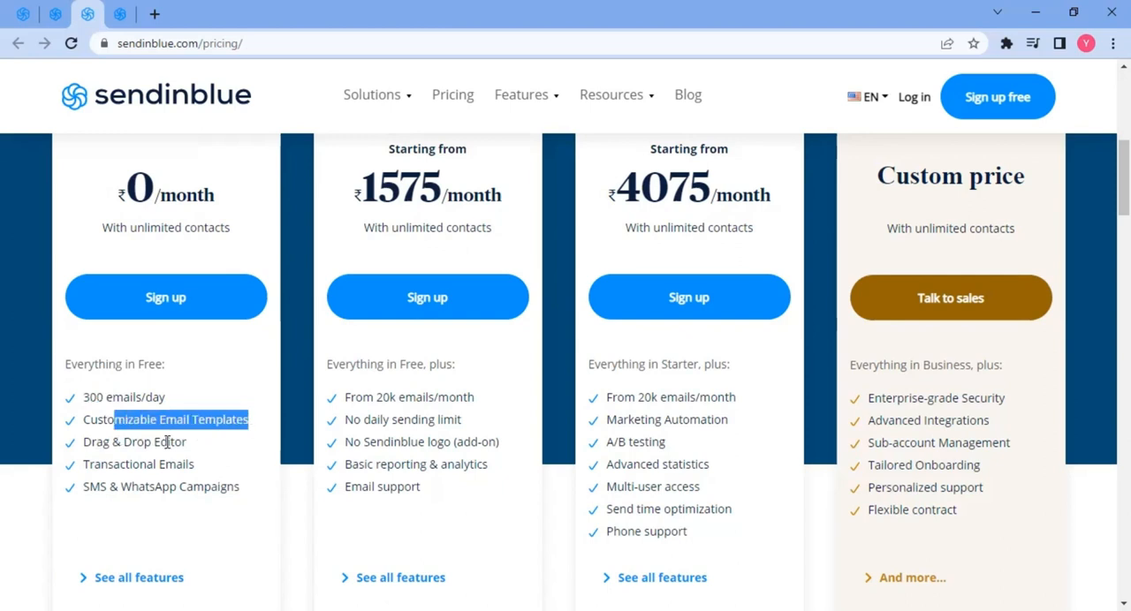
left_click_drag(100, 464, 190, 465)
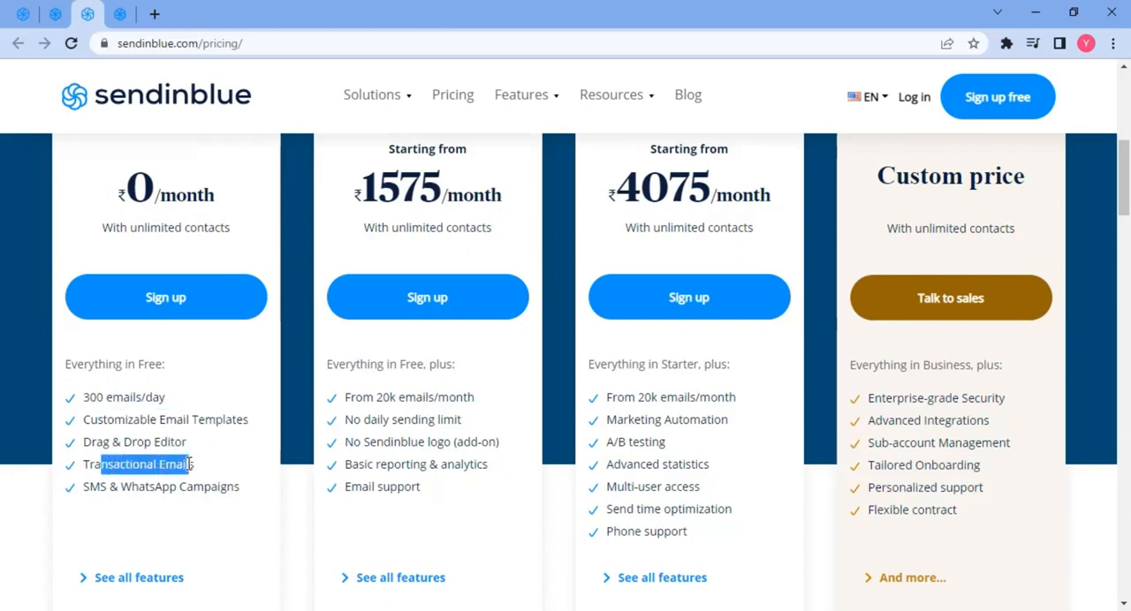
left_click_drag(100, 488, 209, 494)
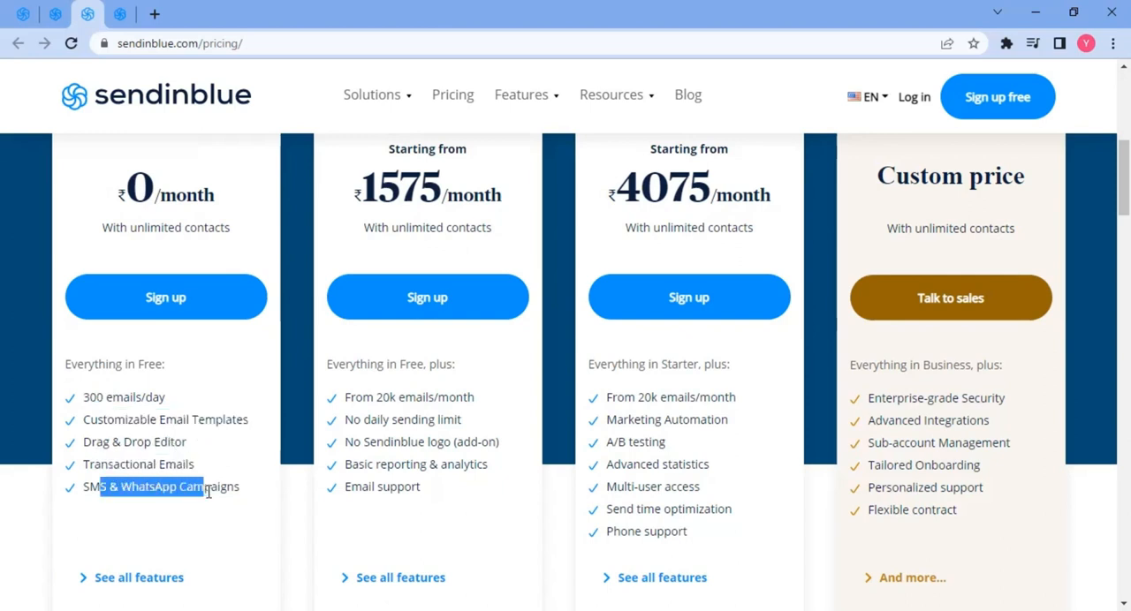
- Review the pricing page's plan categories for Marketing Platform, Chat, Sales CRM and Transactional Emails
scroll(217, 502, "up", 2)
scroll(292, 521, "down", 1)
scroll(325, 530, "up", 3)
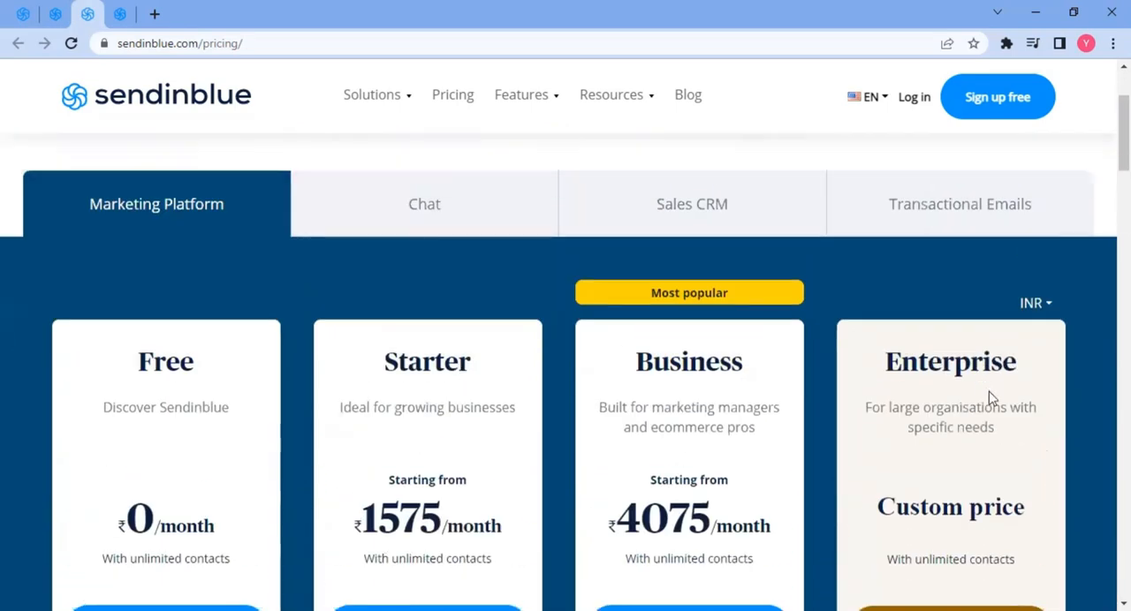
scroll(989, 397, "down", 4)
scroll(989, 419, "down", 1)
scroll(989, 422, "up", 5)
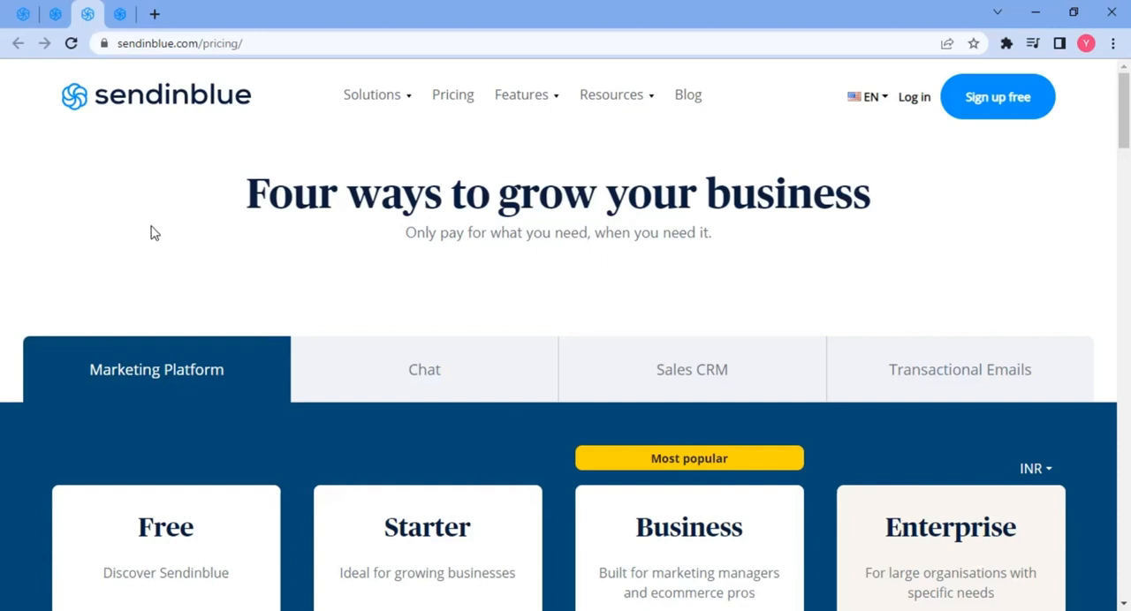
- Switch to the app dashboard tab and open Add your first contacts
left_click(121, 15)
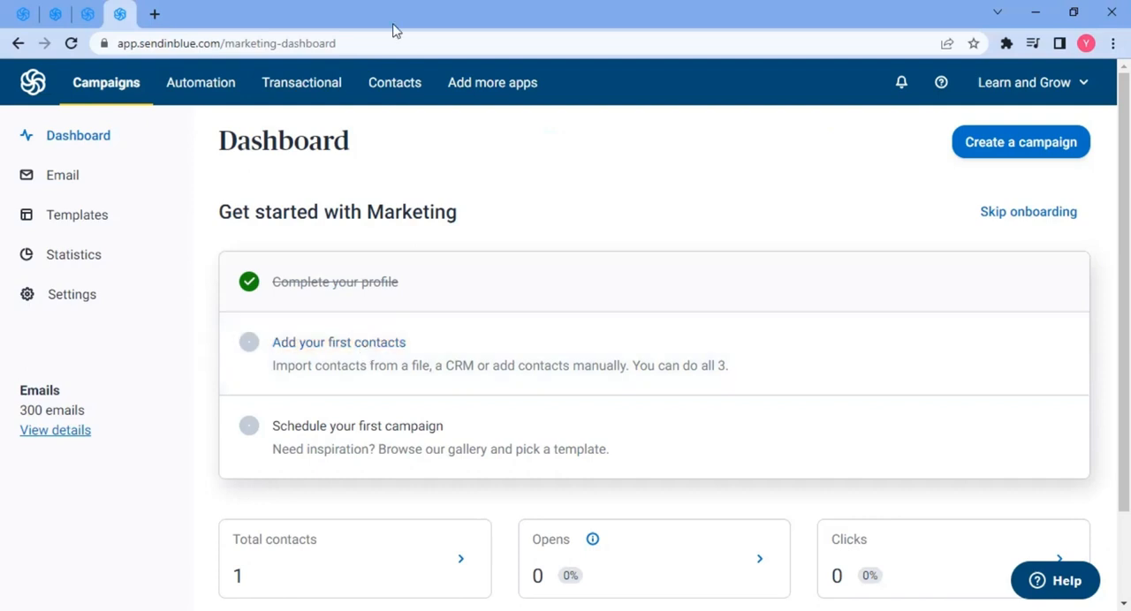
left_click(333, 350)
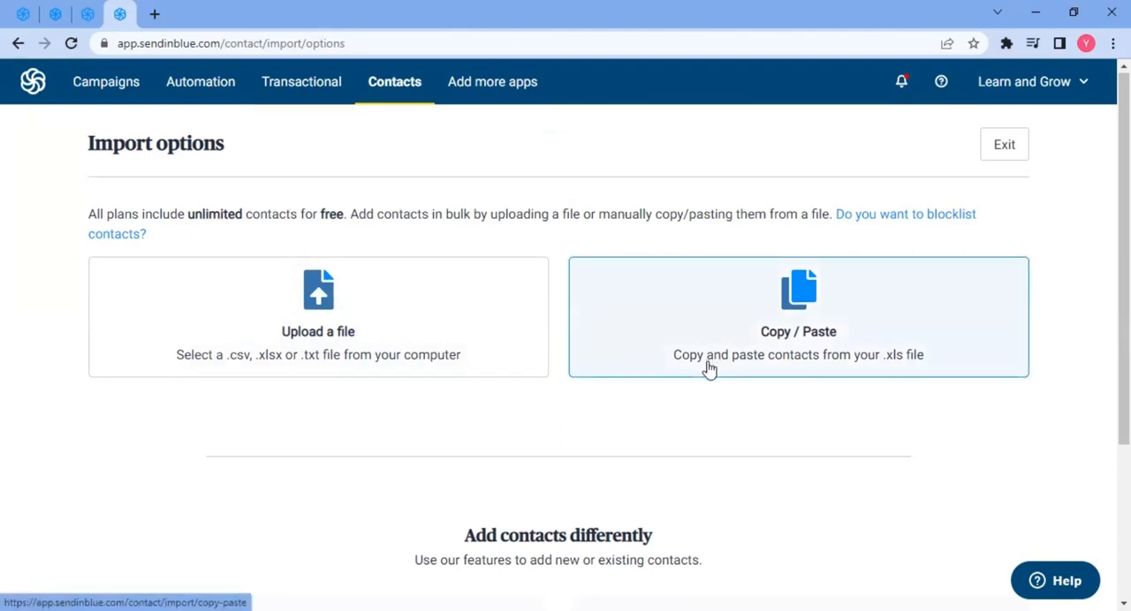
- Open the Create a form page from the import options in a new tab and switch to it
scroll(707, 369, "down", 3)
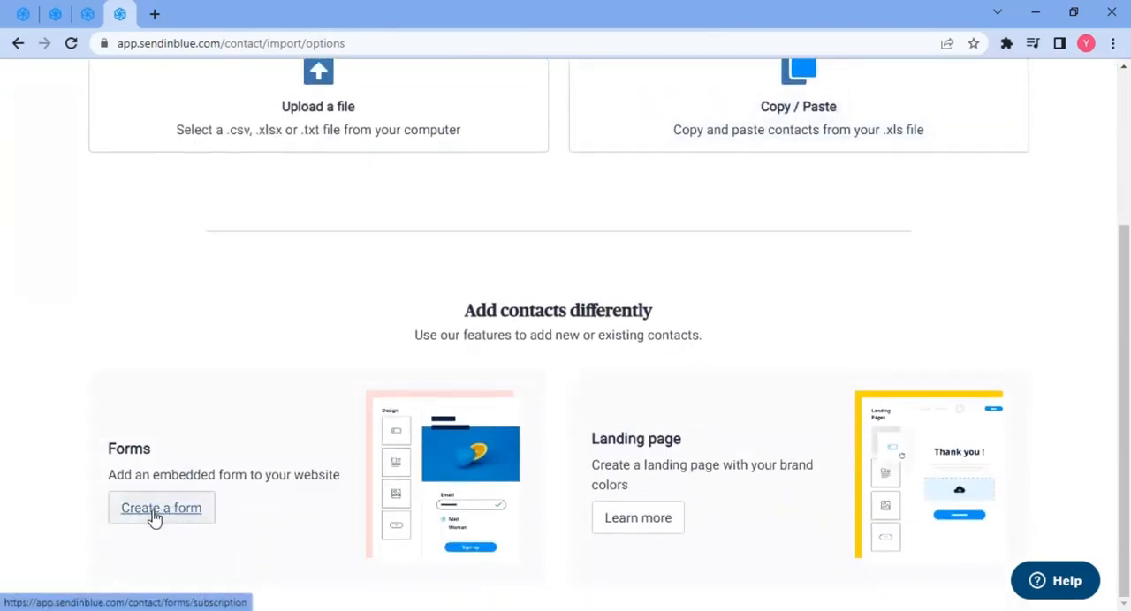
middle_click(155, 517)
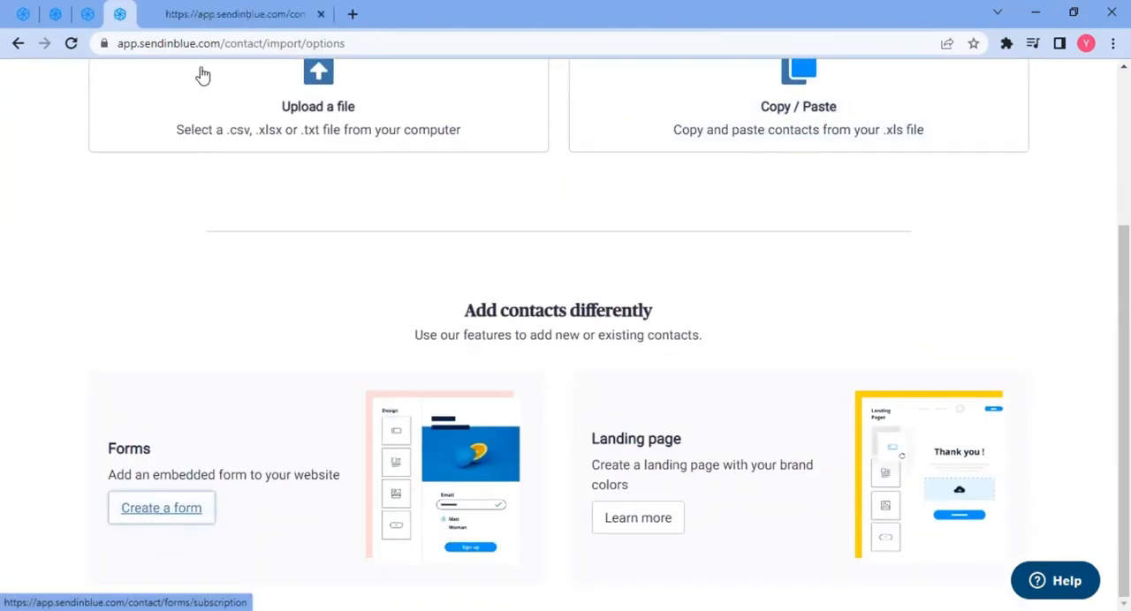
left_click(206, 14)
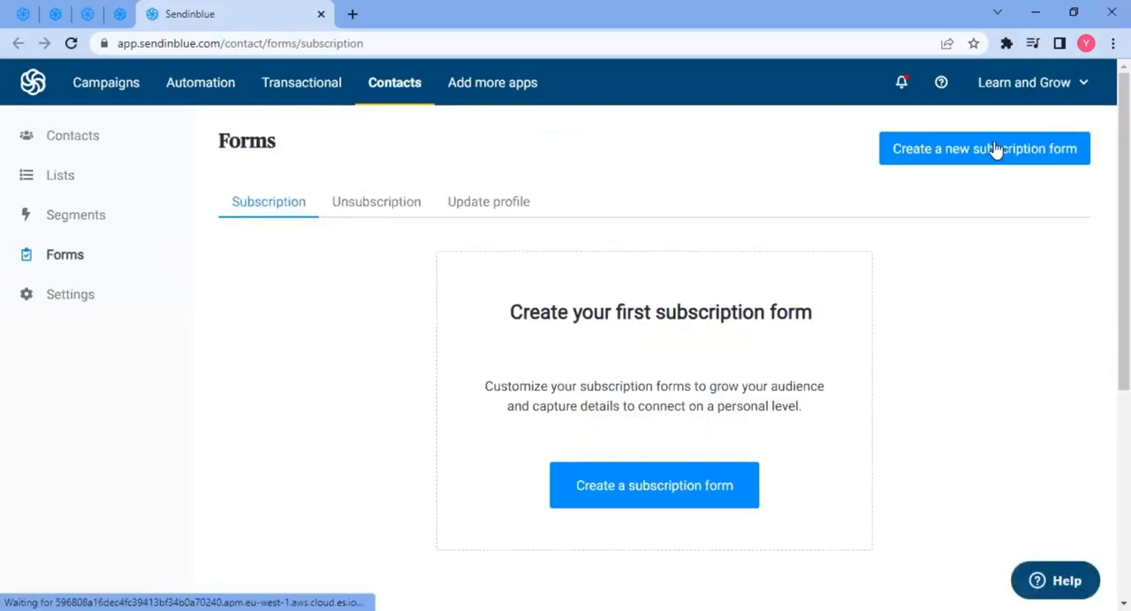
- Start a new subscription form and name it Subscription Form
left_click(942, 154)
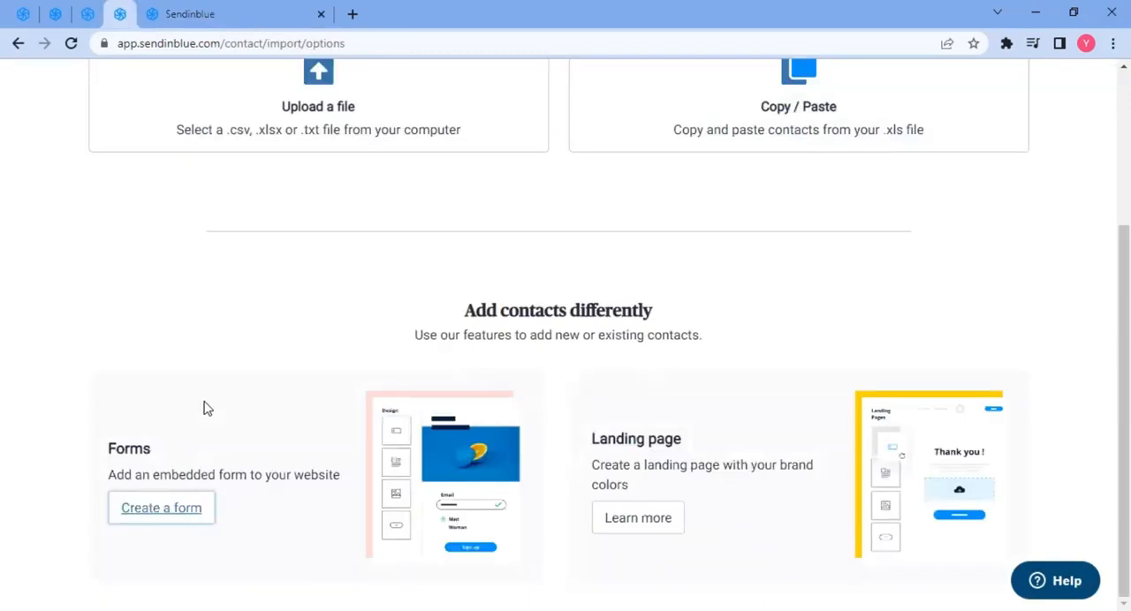
left_click(182, 522)
left_click(301, 279)
type("Subsc")
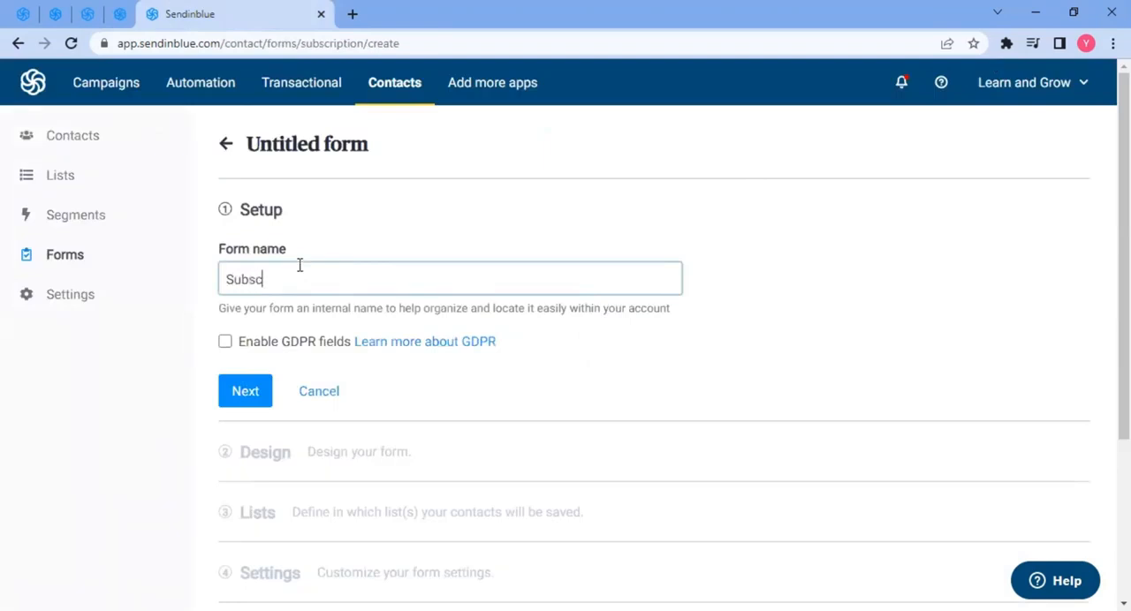
type("ription Form")
scroll(362, 371, "down", 3)
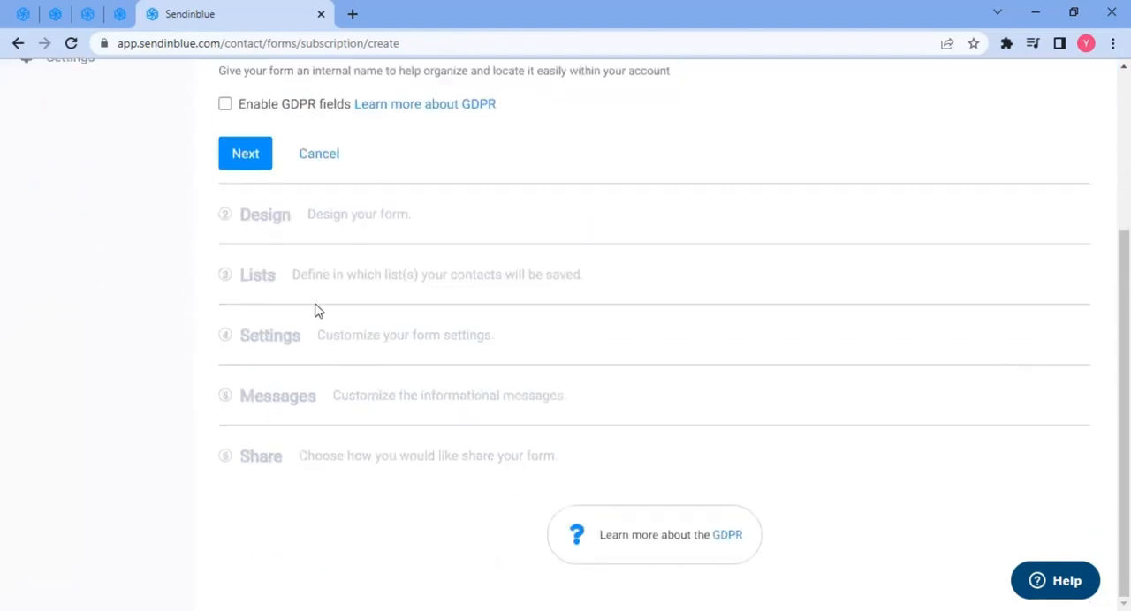
scroll(318, 308, "up", 3)
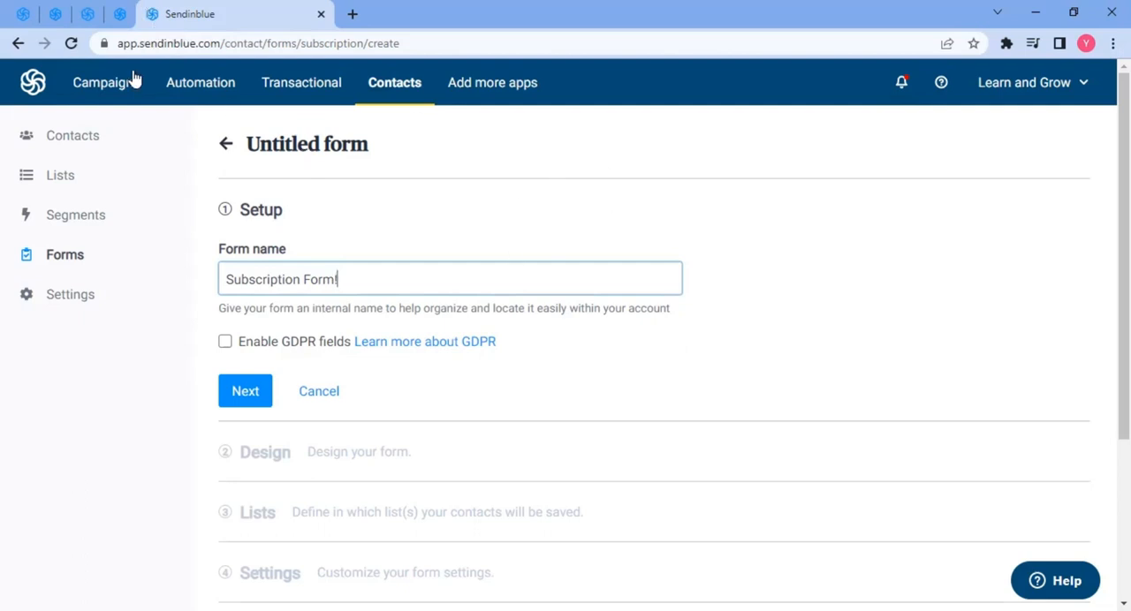
- Return to the import options tab and open the Contacts list
left_click(120, 14)
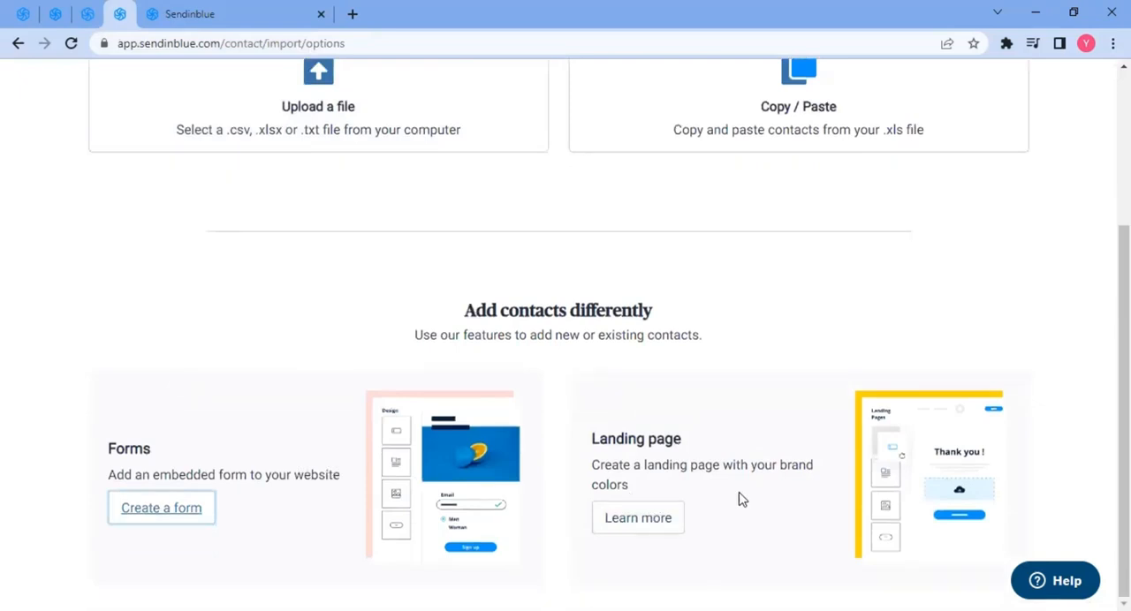
scroll(740, 504, "up", 3)
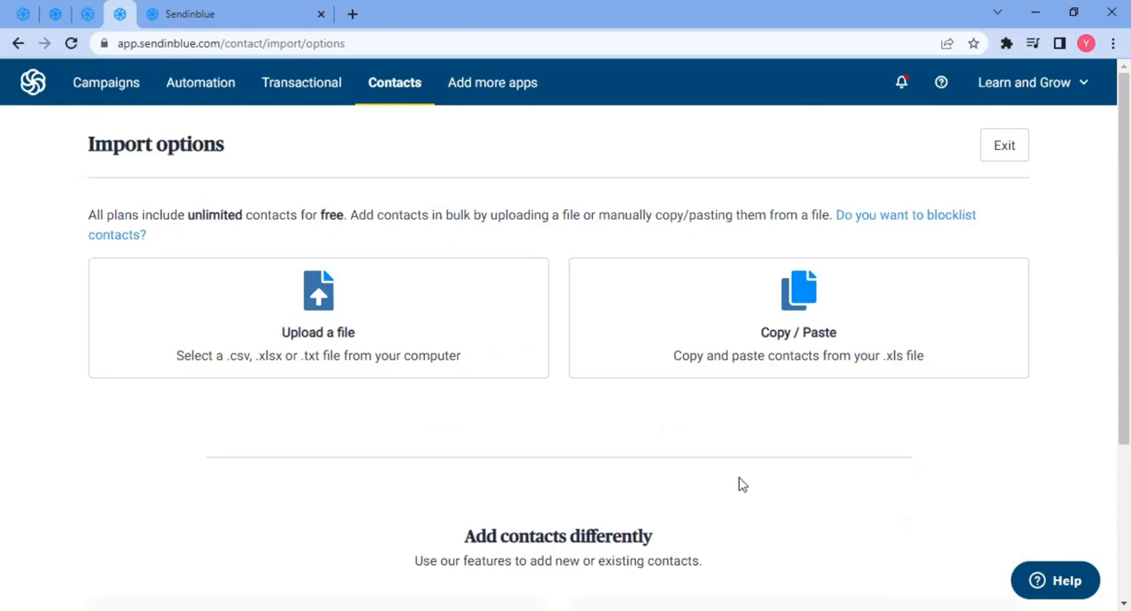
scroll(644, 474, "down", 3)
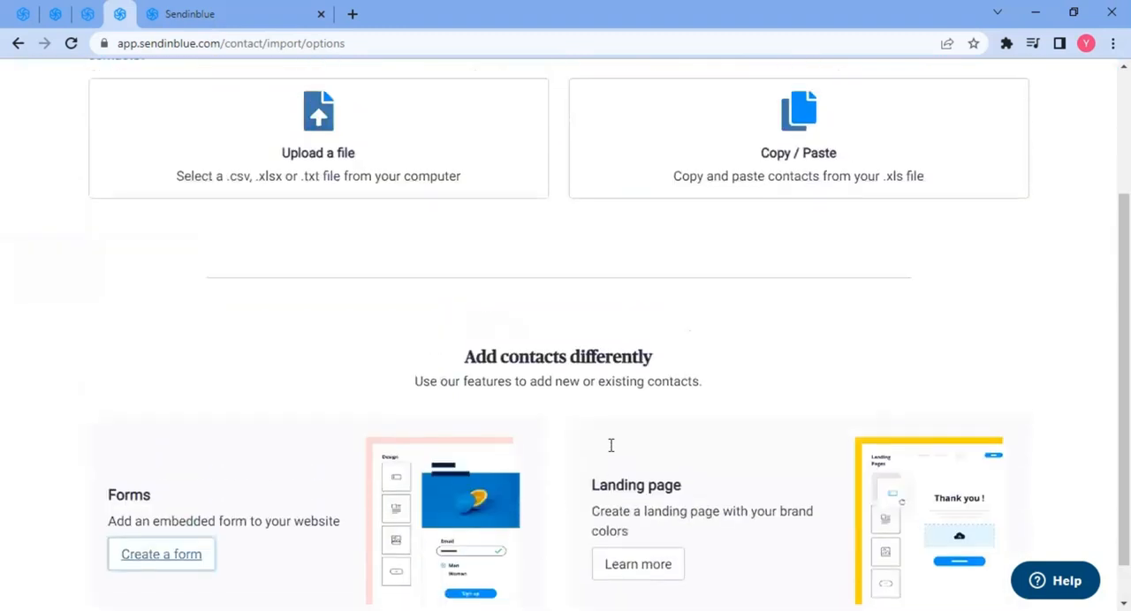
scroll(609, 444, "up", 3)
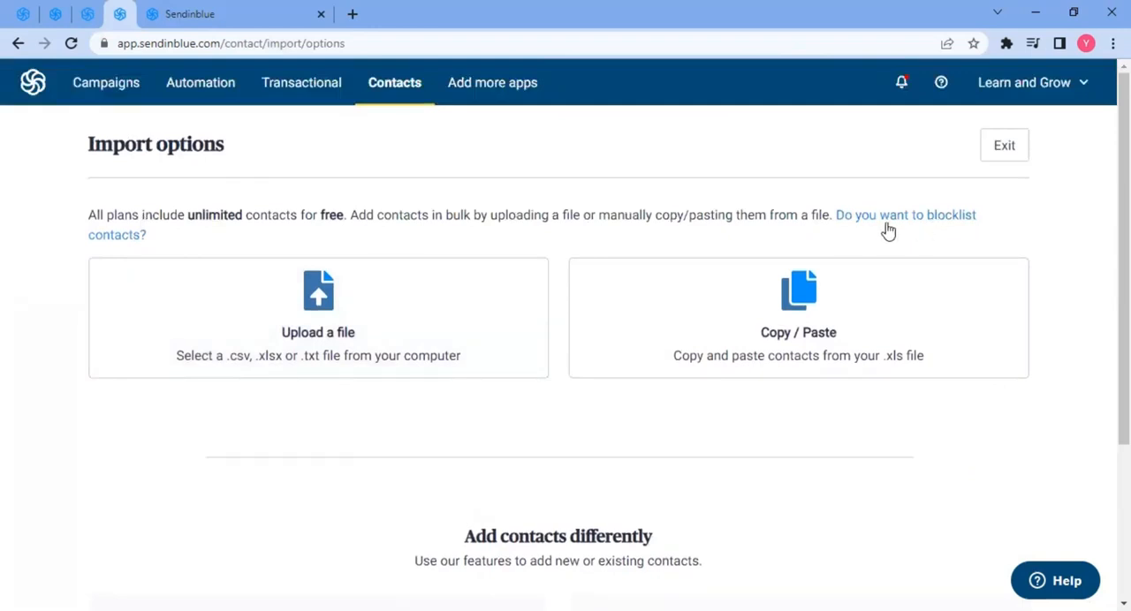
left_click(389, 91)
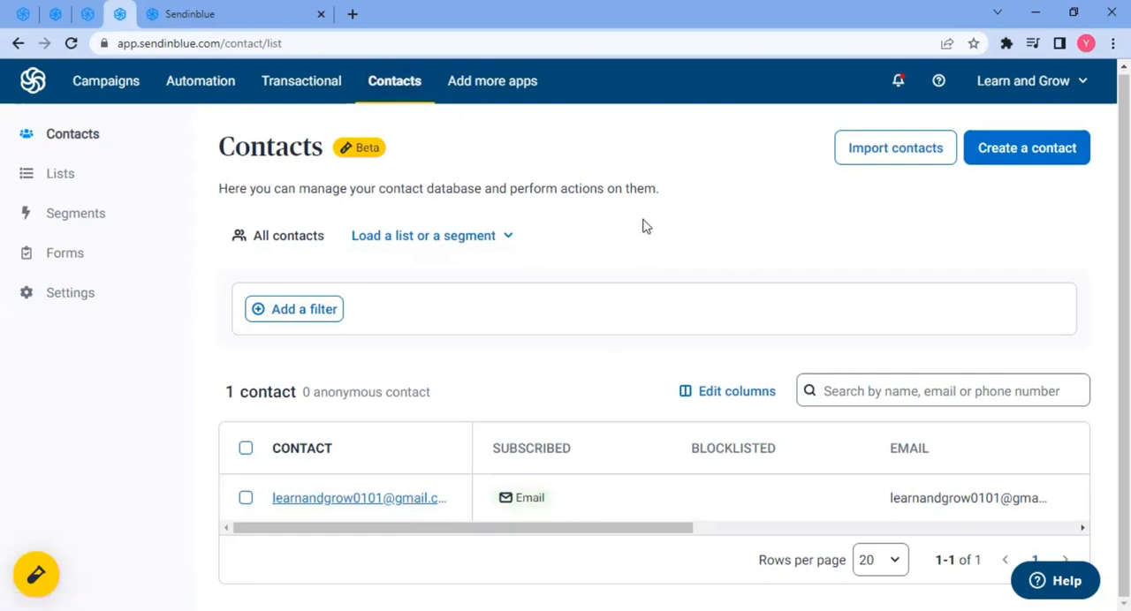
- Start creating a contact and fill its last name, first name and email from the browser's autofill suggestion
left_click(1022, 167)
left_click(879, 193)
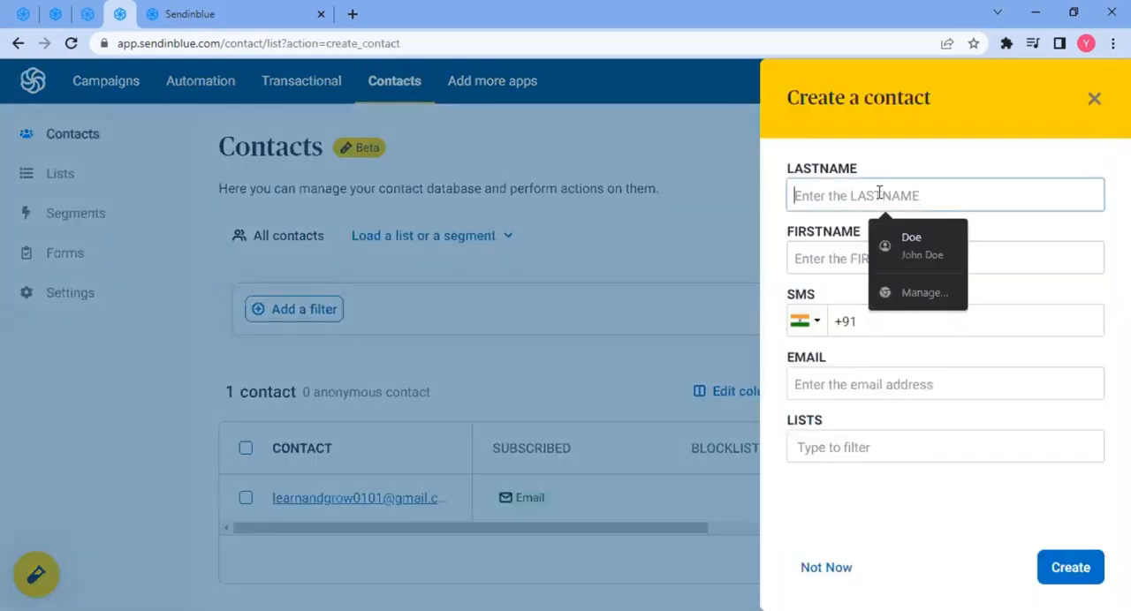
left_click(929, 251)
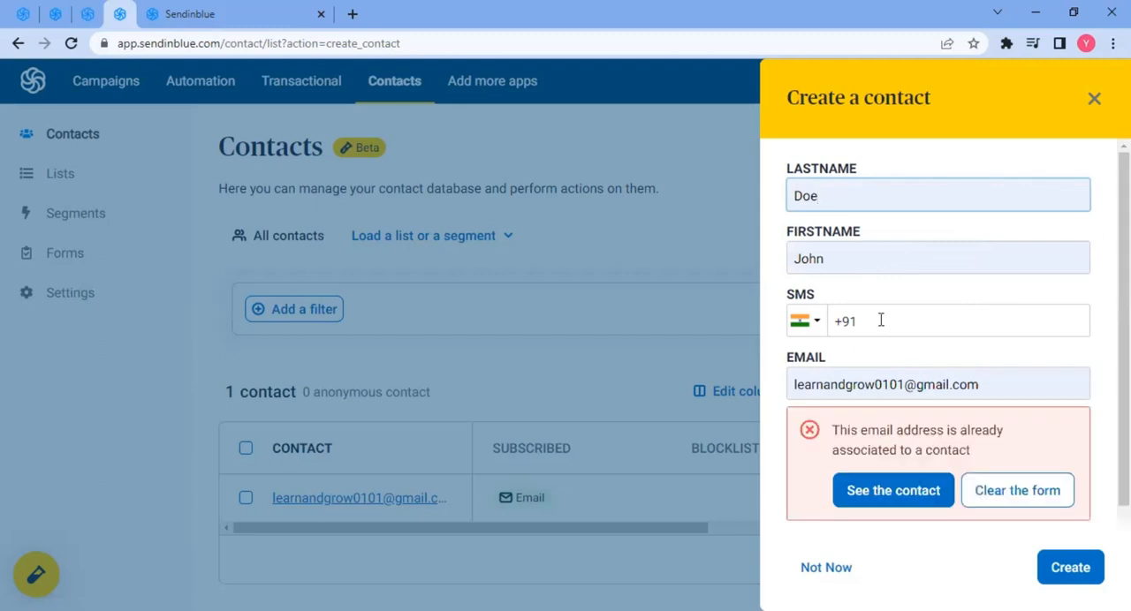
scroll(883, 320, "down", 1)
- Edit the contact's email address so it differs from the existing contact's
left_click(883, 304)
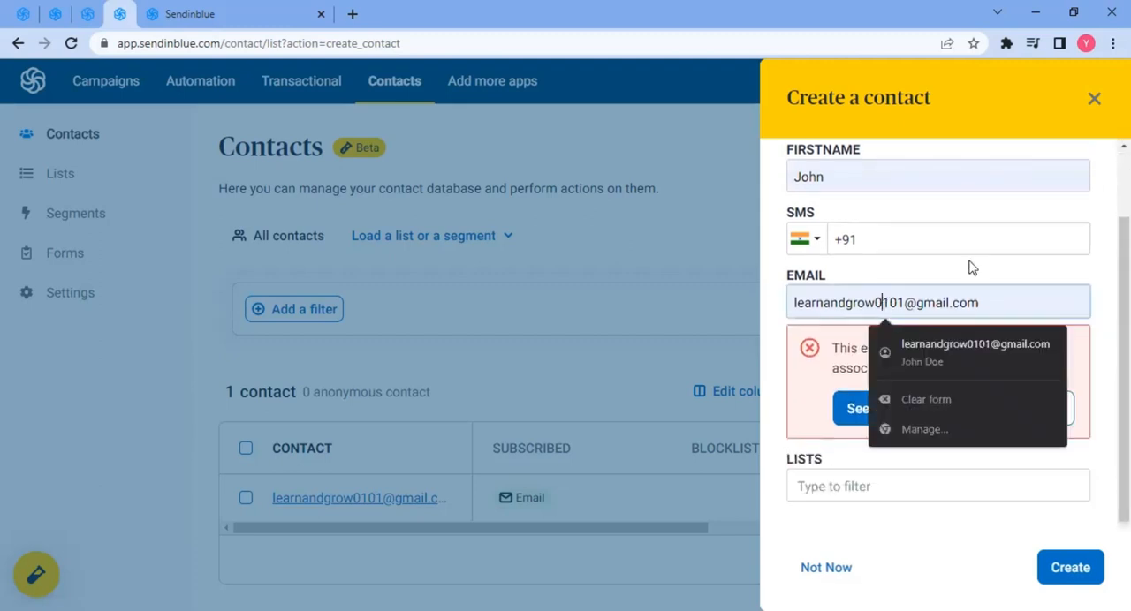
key("shift+Left")
type("2")
key("Right")
key("Right")
key("shift+Left")
type("2")
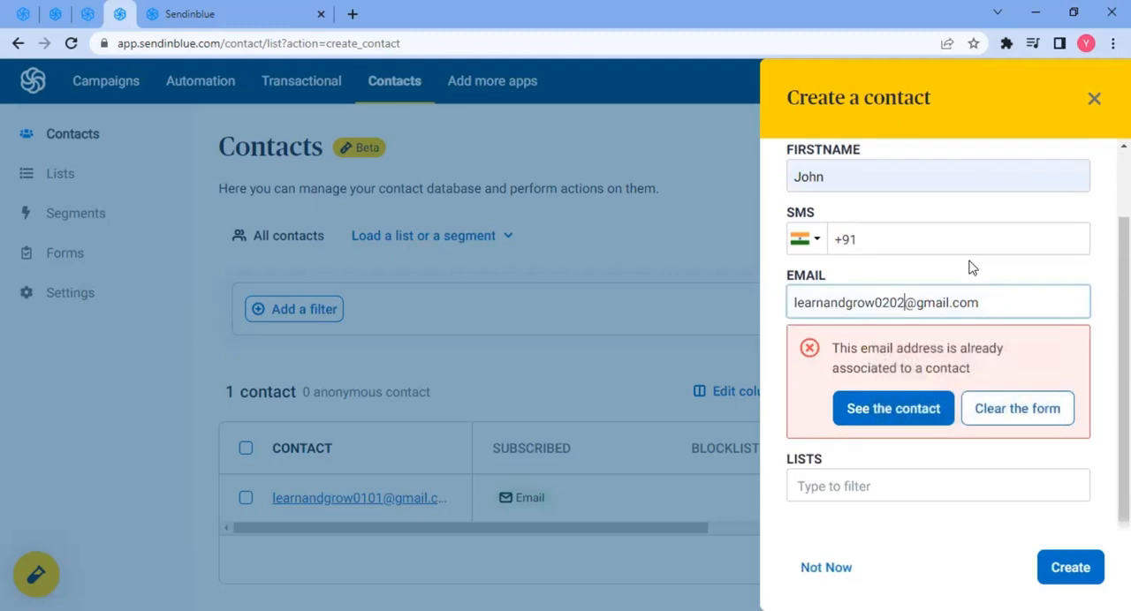
- Try to create a new contact list named News Subscribers in All folder from the contact's lists picker
left_click(778, 276)
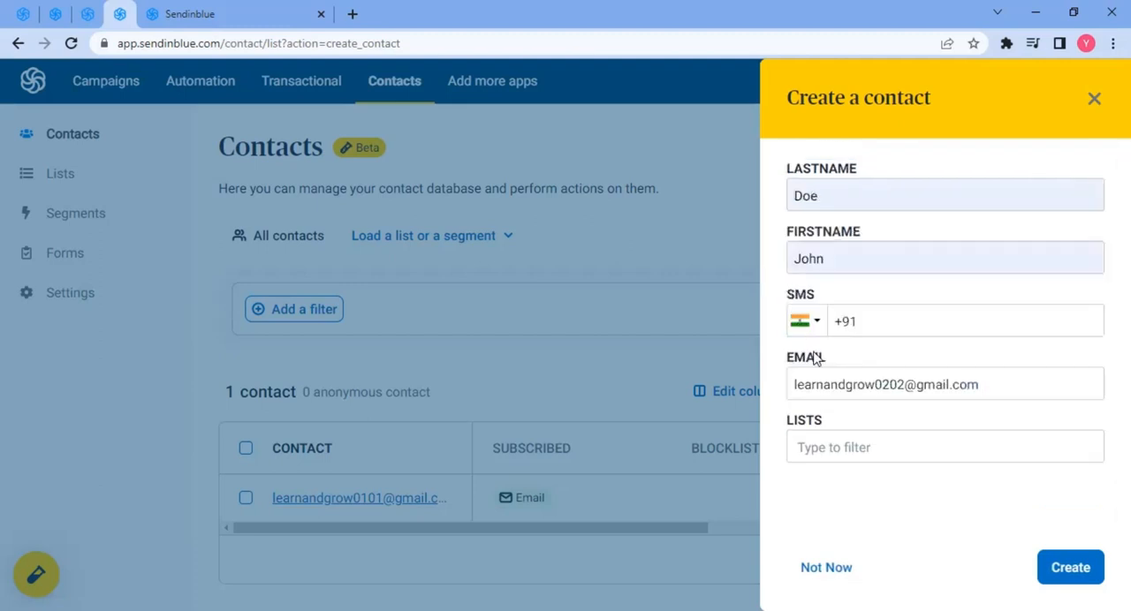
left_click(860, 446)
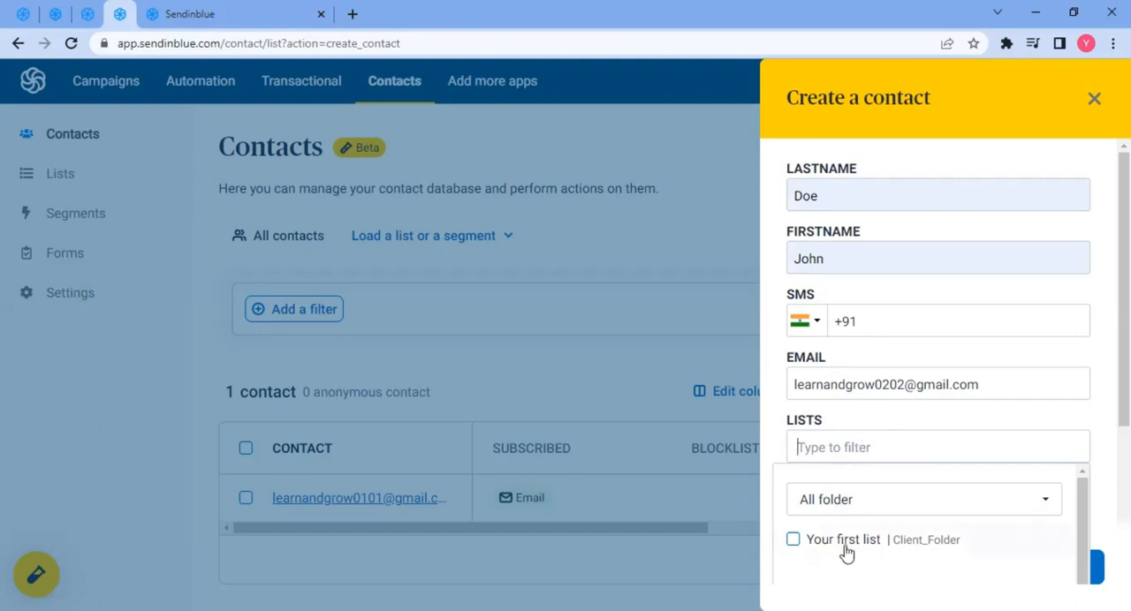
left_click(858, 503)
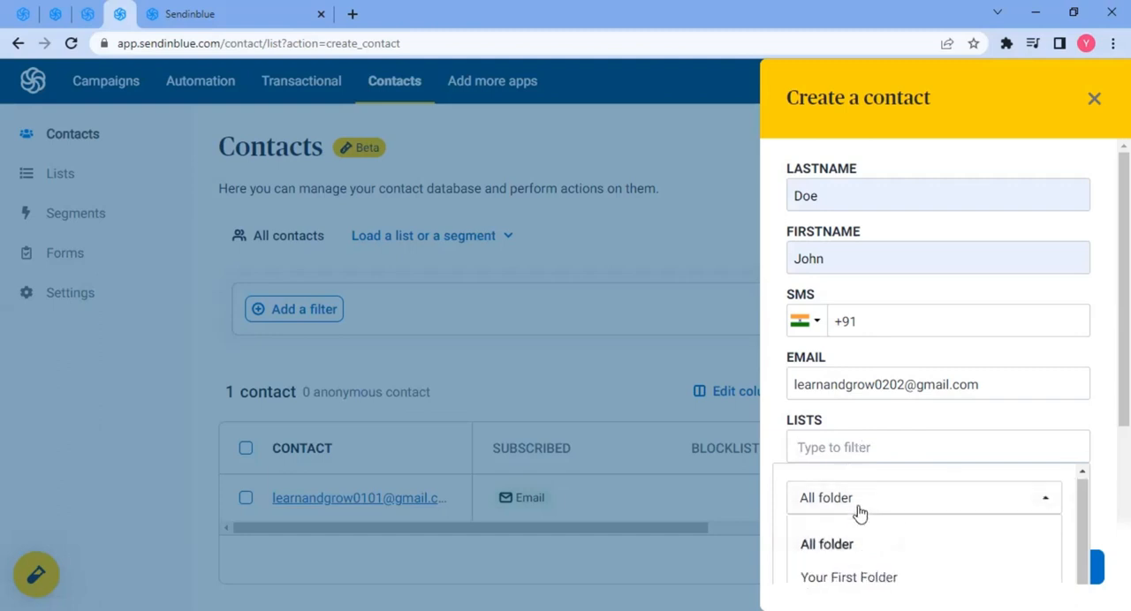
scroll(878, 553, "down", 3)
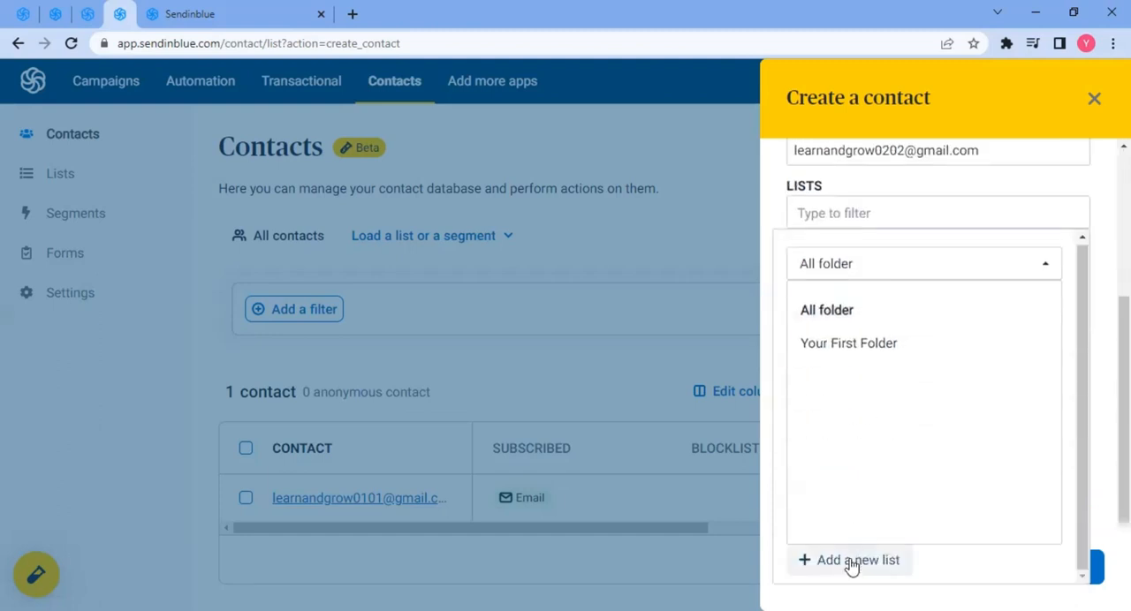
left_click(850, 563)
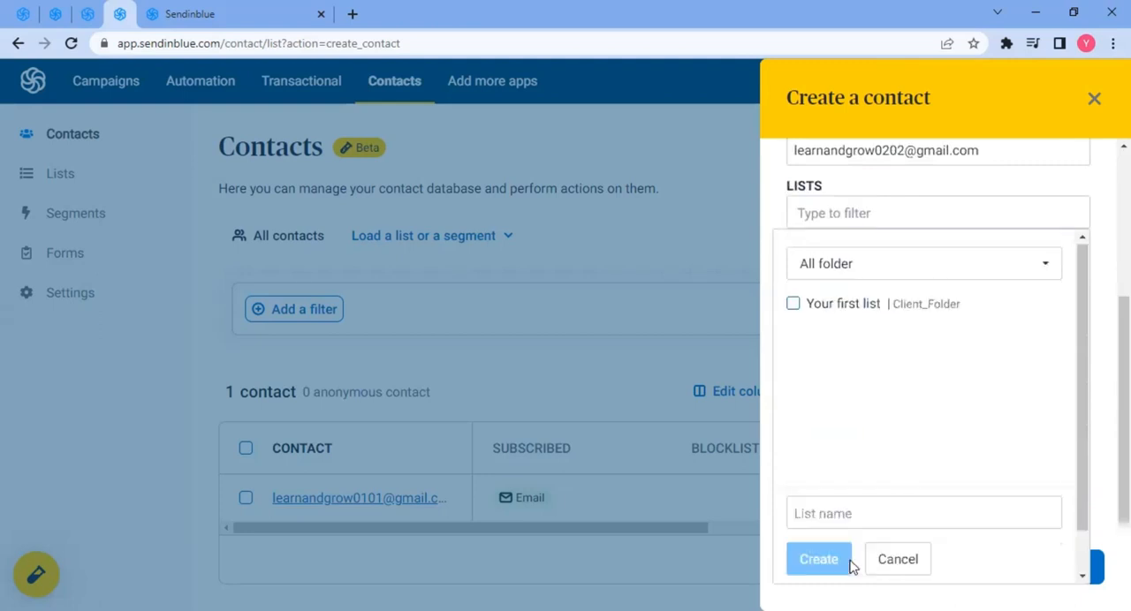
left_click(828, 519)
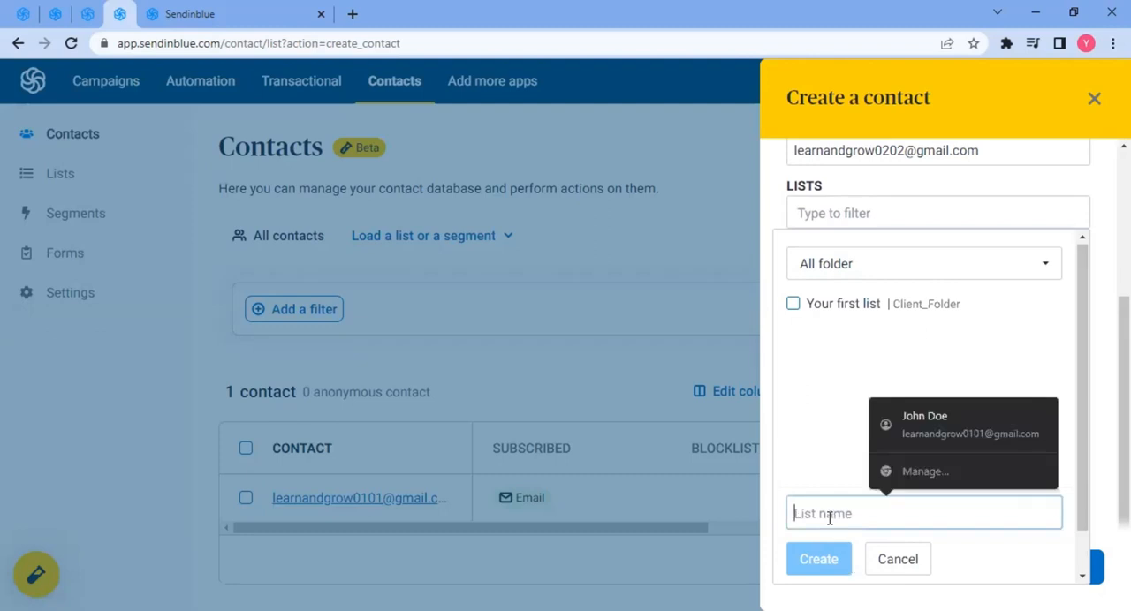
type("News Subscri")
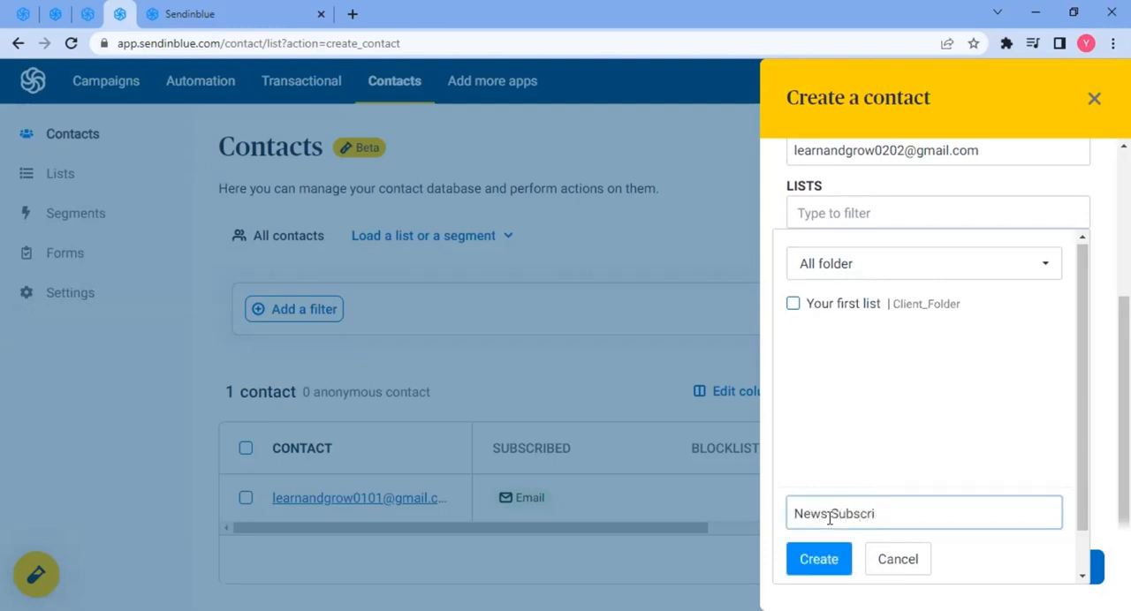
type("bers")
left_click(826, 563)
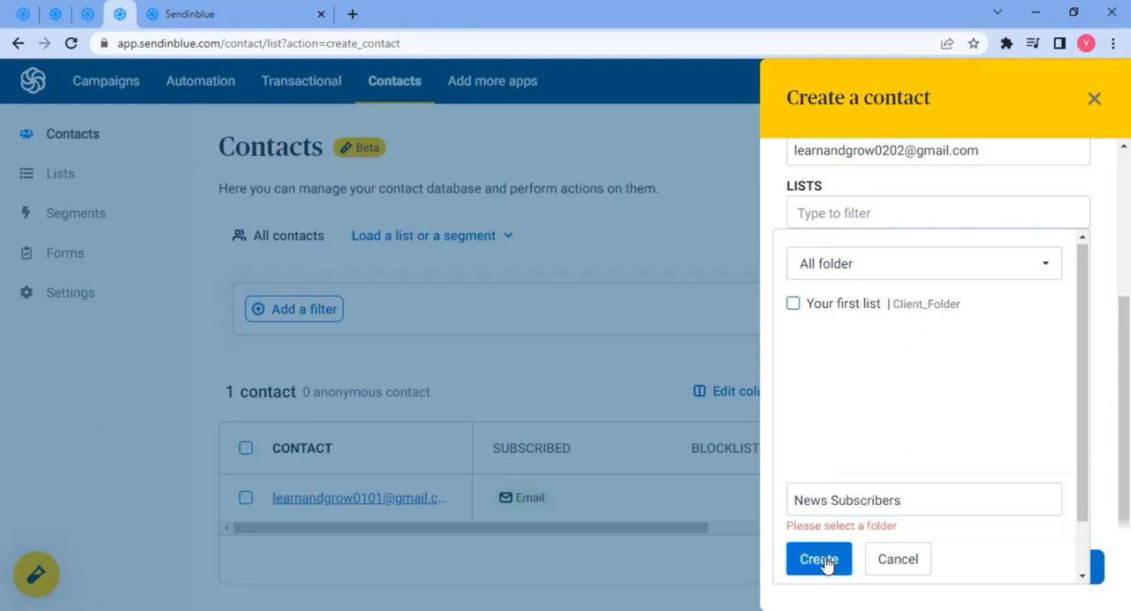
left_click(820, 272)
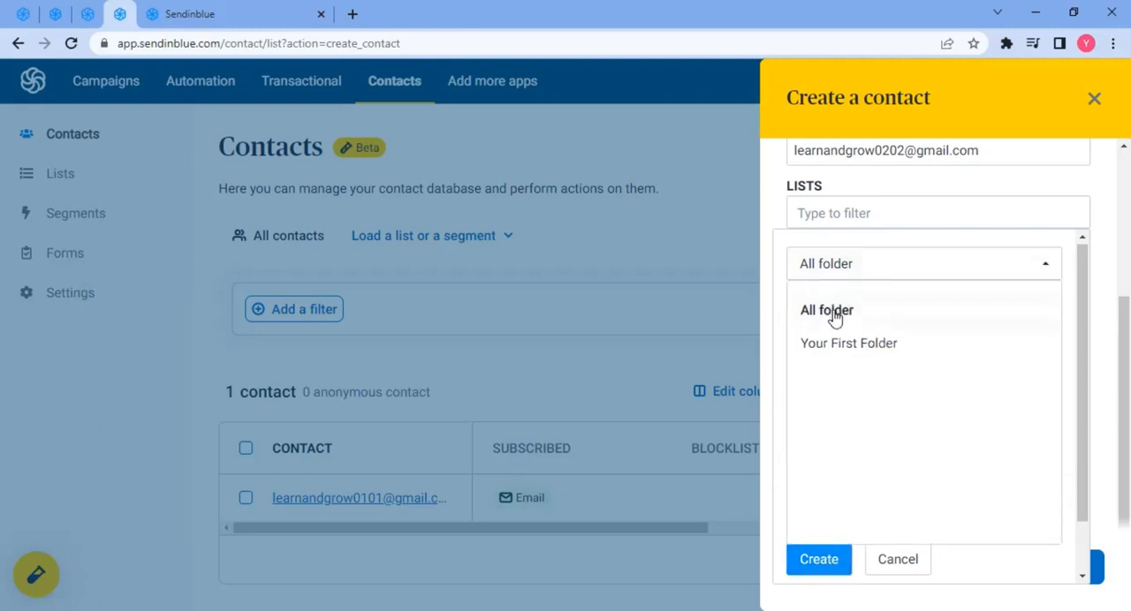
left_click(833, 313)
left_click(820, 560)
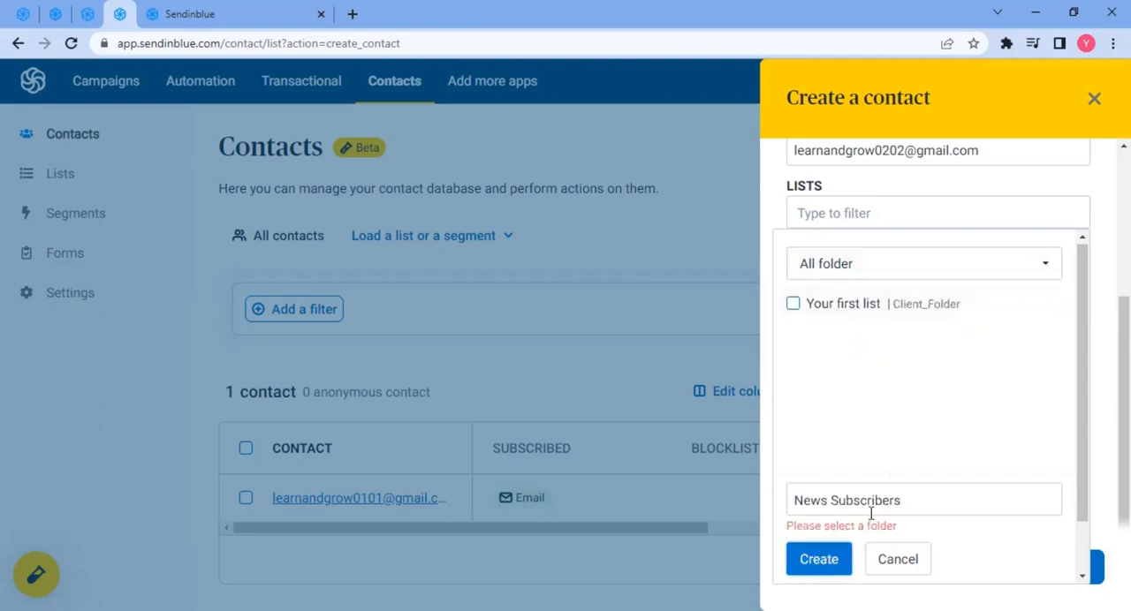
- Assign the contact to Your first list and create the contact
left_click(836, 311)
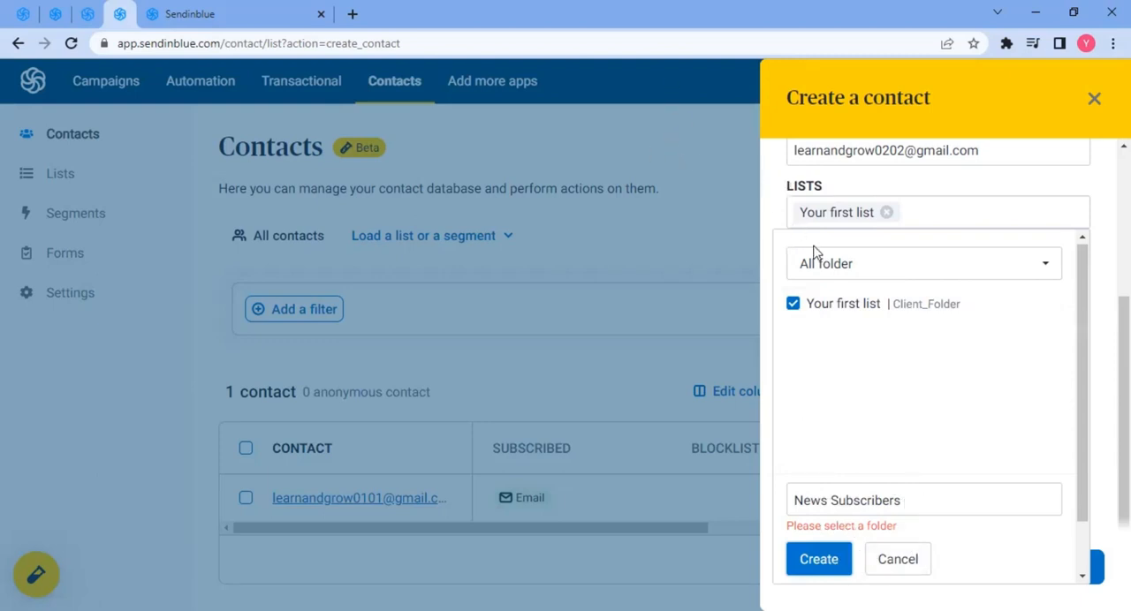
left_click(770, 189)
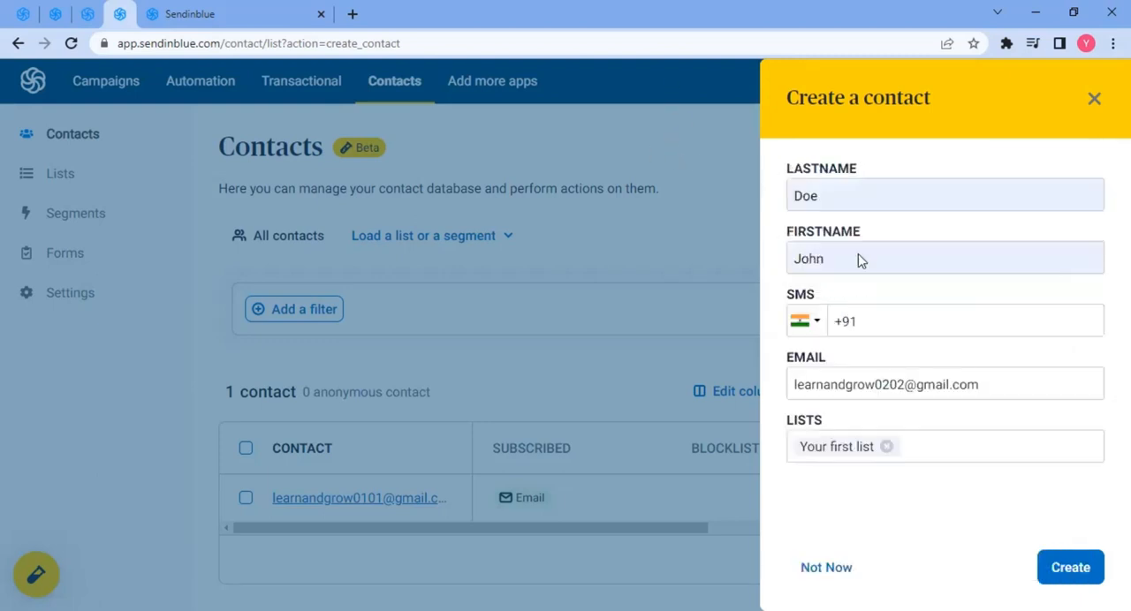
left_click(1083, 574)
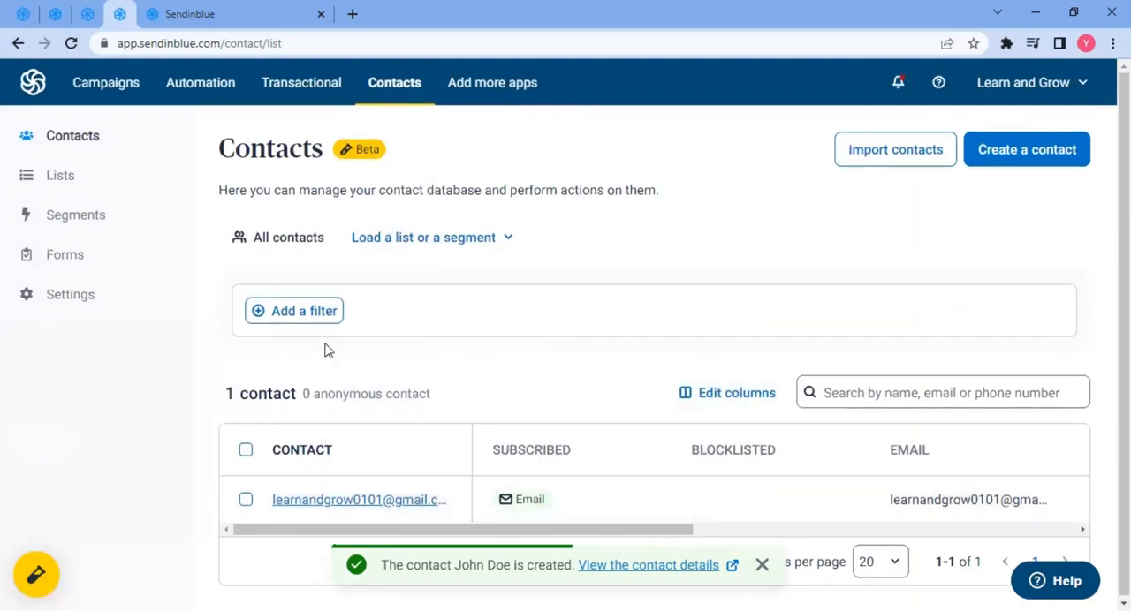
- Reload the contacts list and scroll through the table's columns for the new contact
left_click(70, 43)
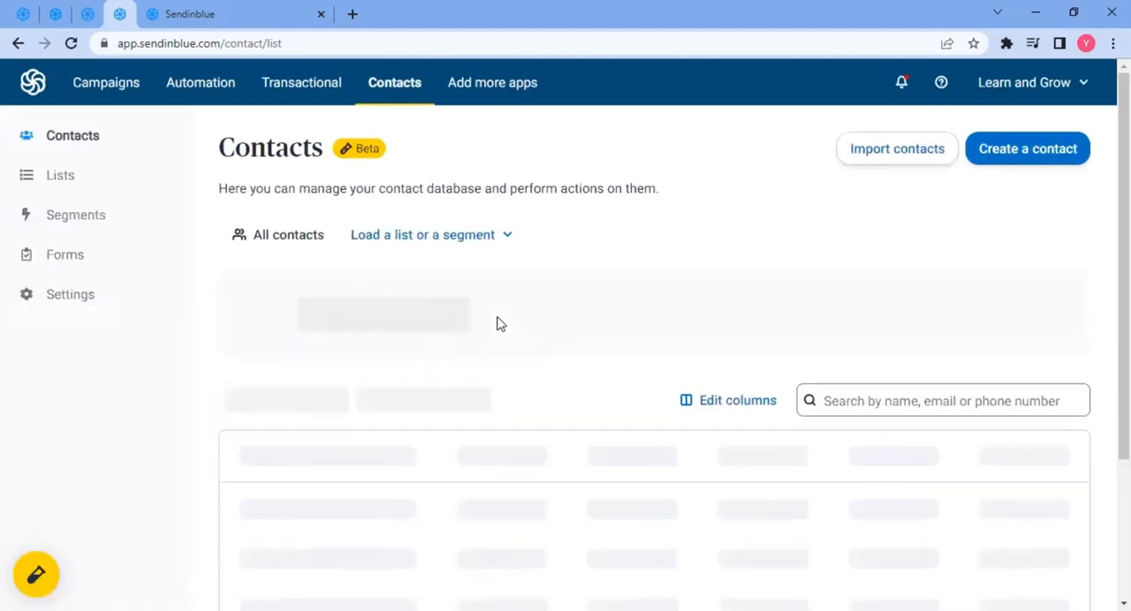
scroll(499, 353, "down", 2)
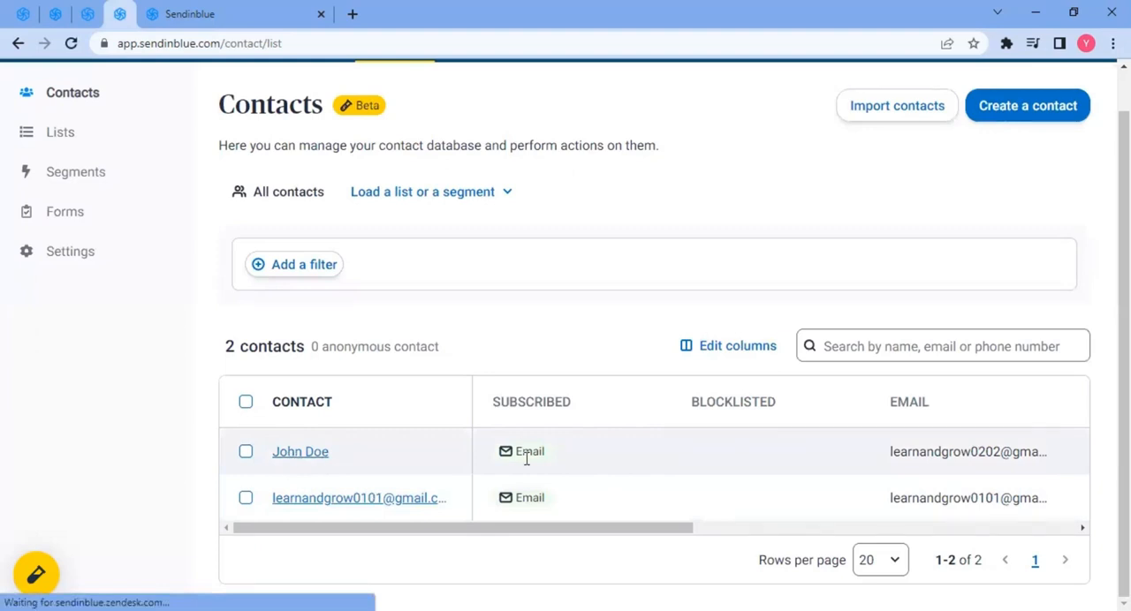
left_click_drag(628, 528, 1019, 503)
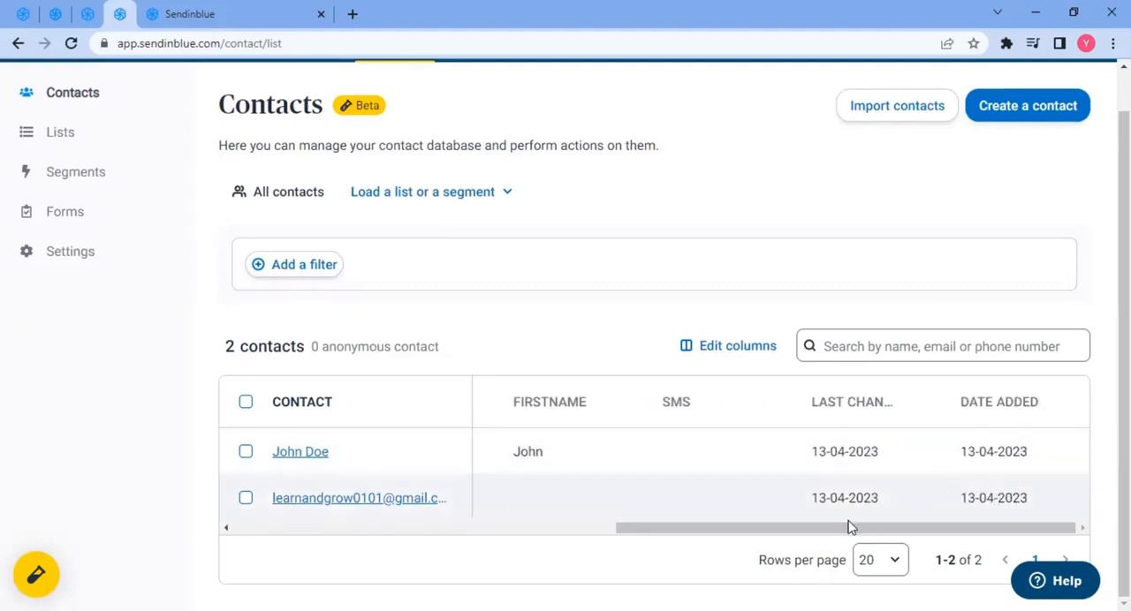
left_click_drag(851, 525, 308, 513)
scroll(403, 354, "up", 1)
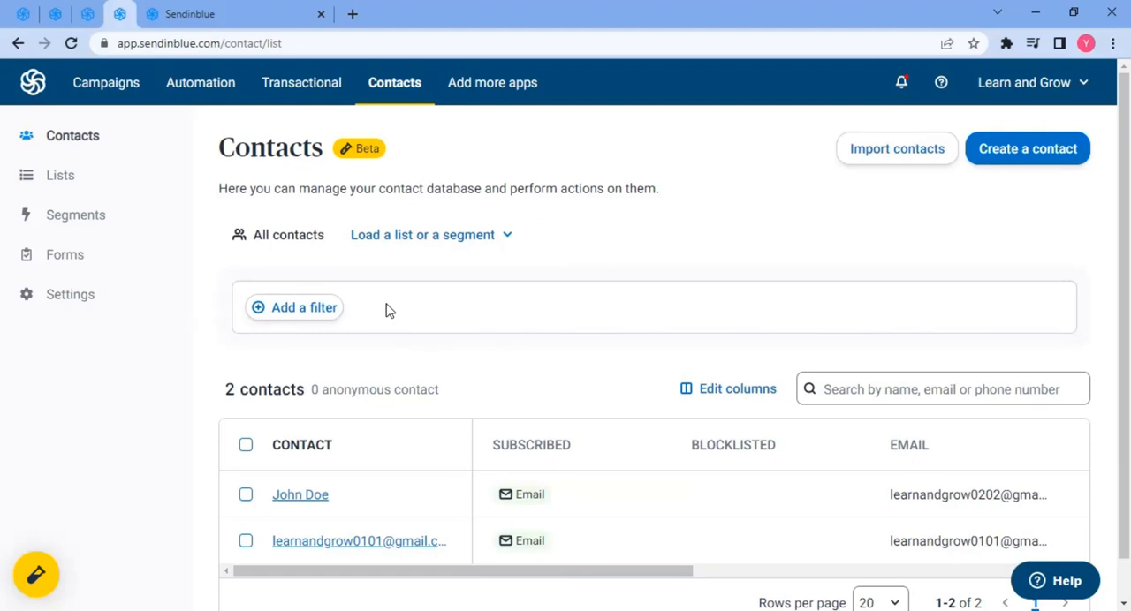
- Open the email campaigns section and start creating a new email campaign
left_click(116, 91)
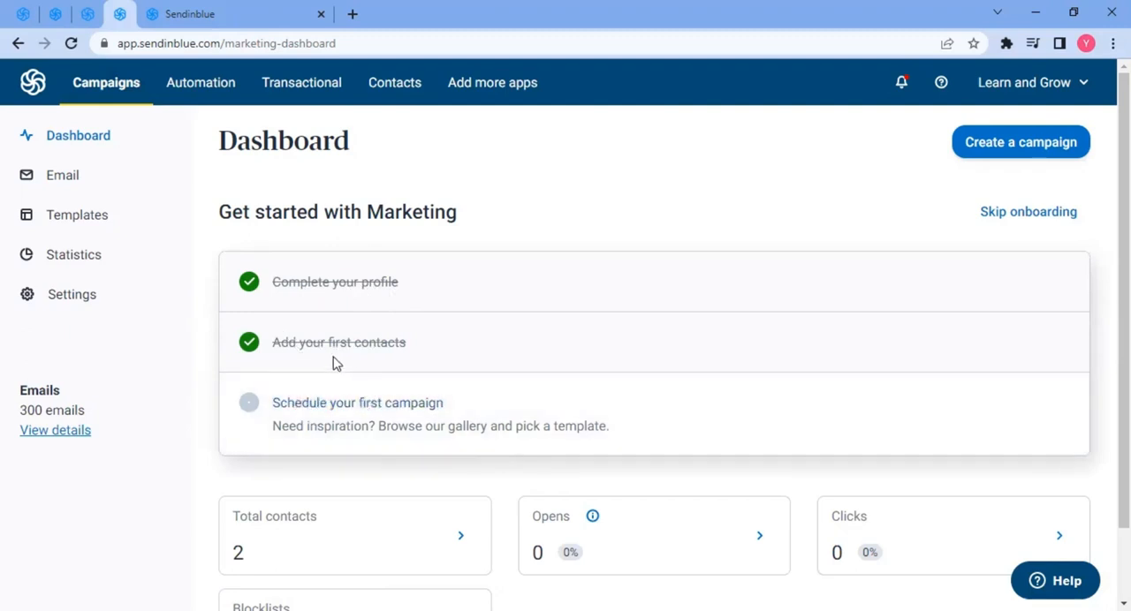
left_click(71, 183)
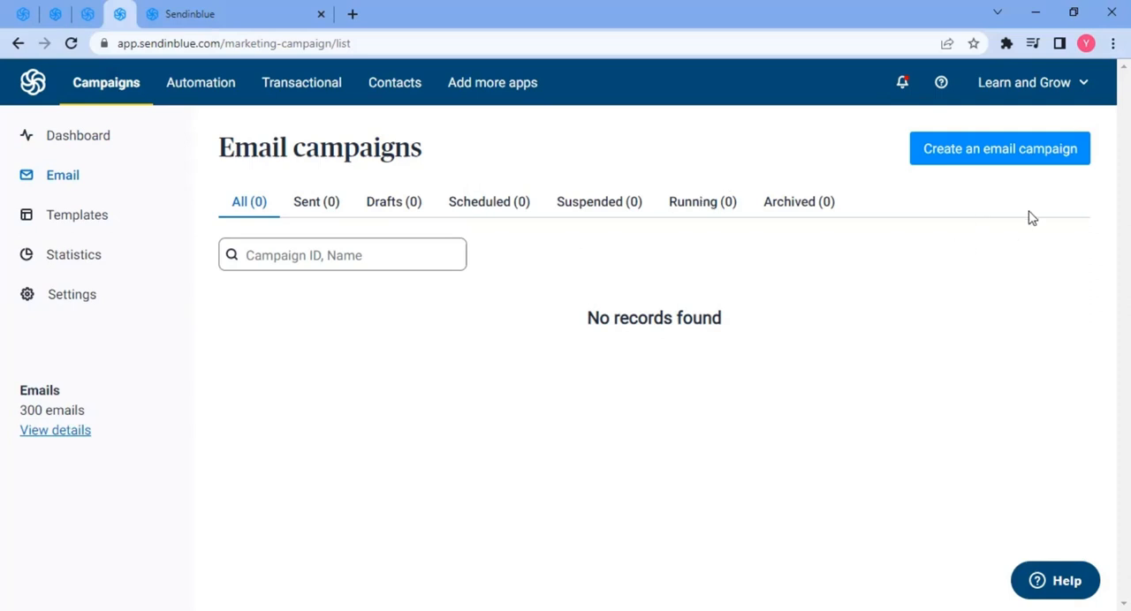
left_click(963, 158)
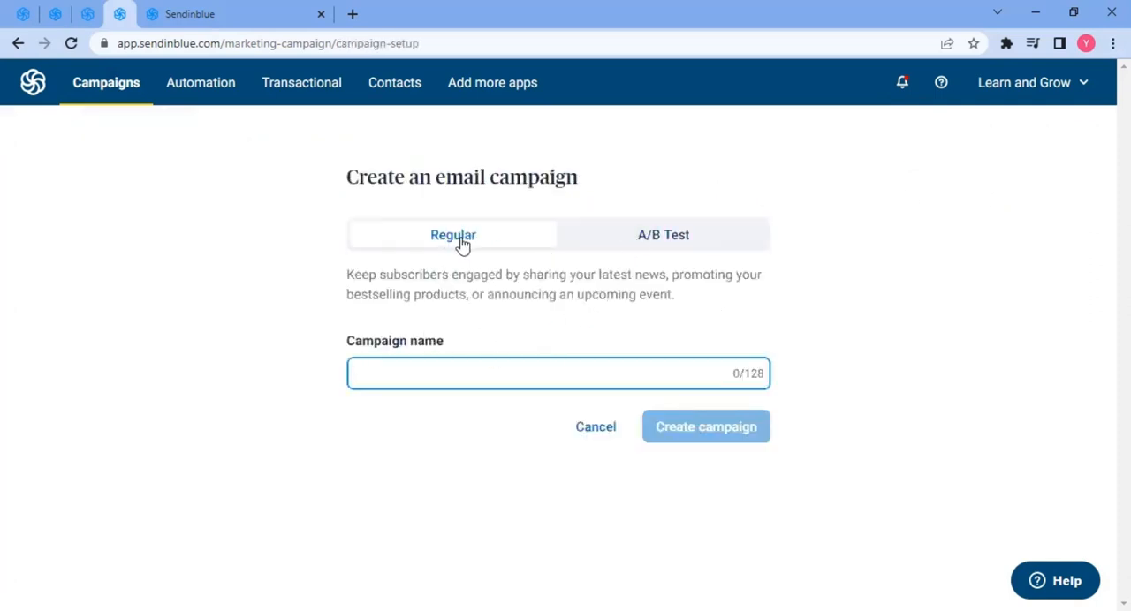
- Compare the A/B Test and Regular campaign types, ending on Regular
left_click(673, 247)
left_click(492, 247)
left_click(671, 245)
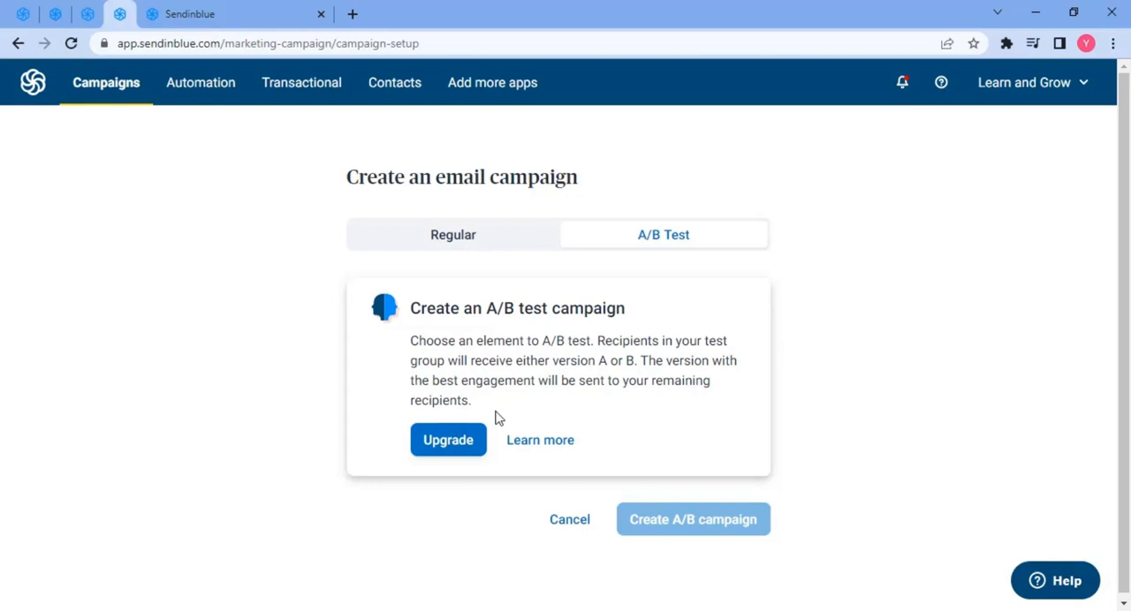
left_click(453, 234)
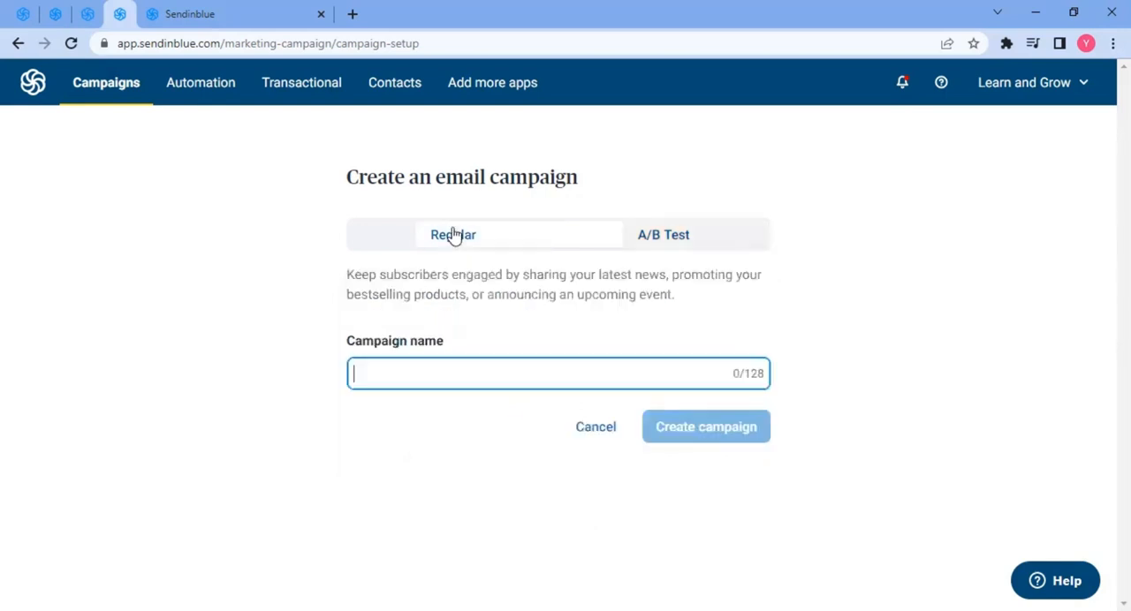
- Name the regular campaign Welcome Email! and create it
left_click(477, 351)
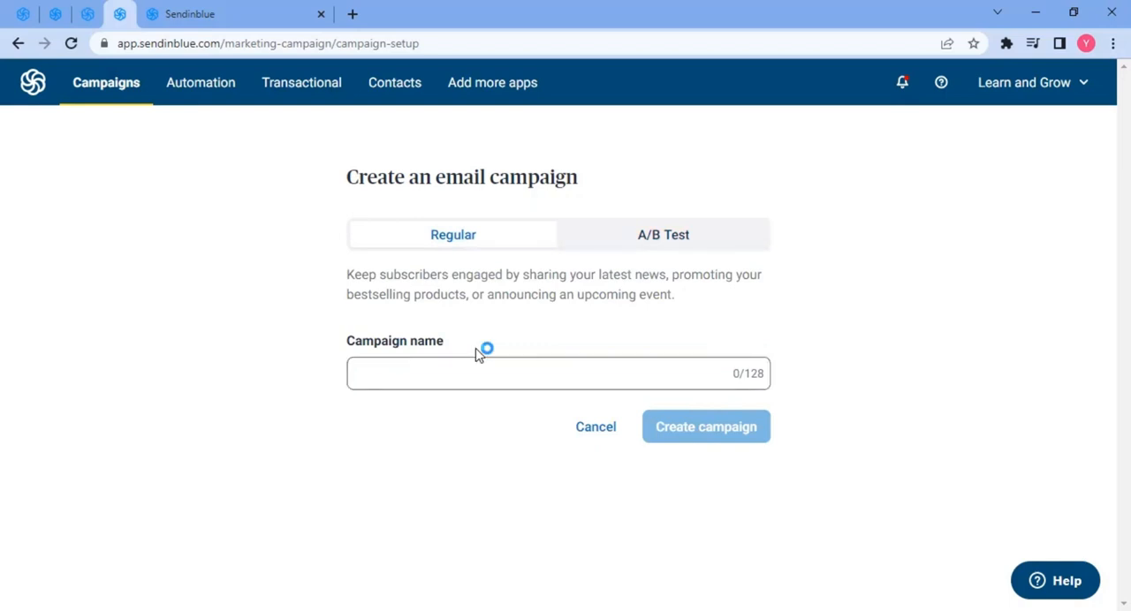
left_click(490, 373)
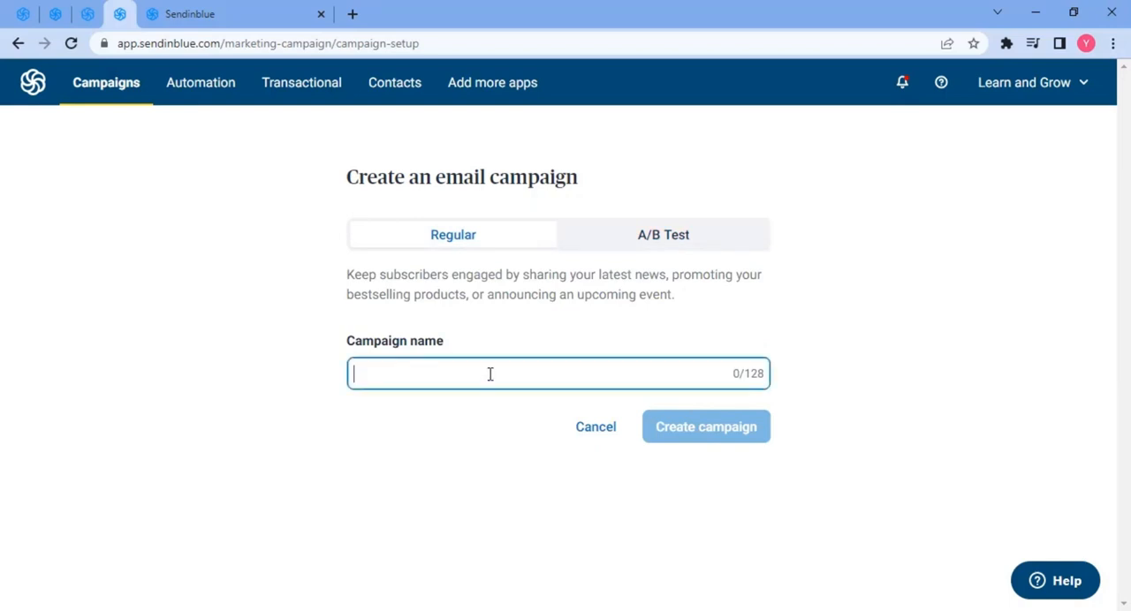
type("Welcome Email!")
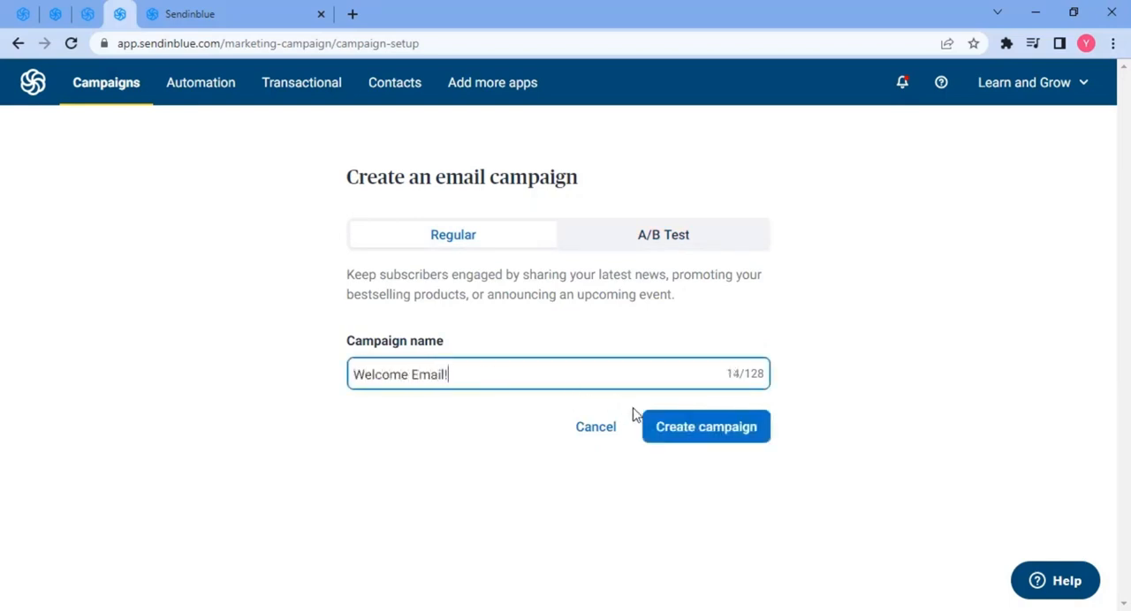
left_click(678, 428)
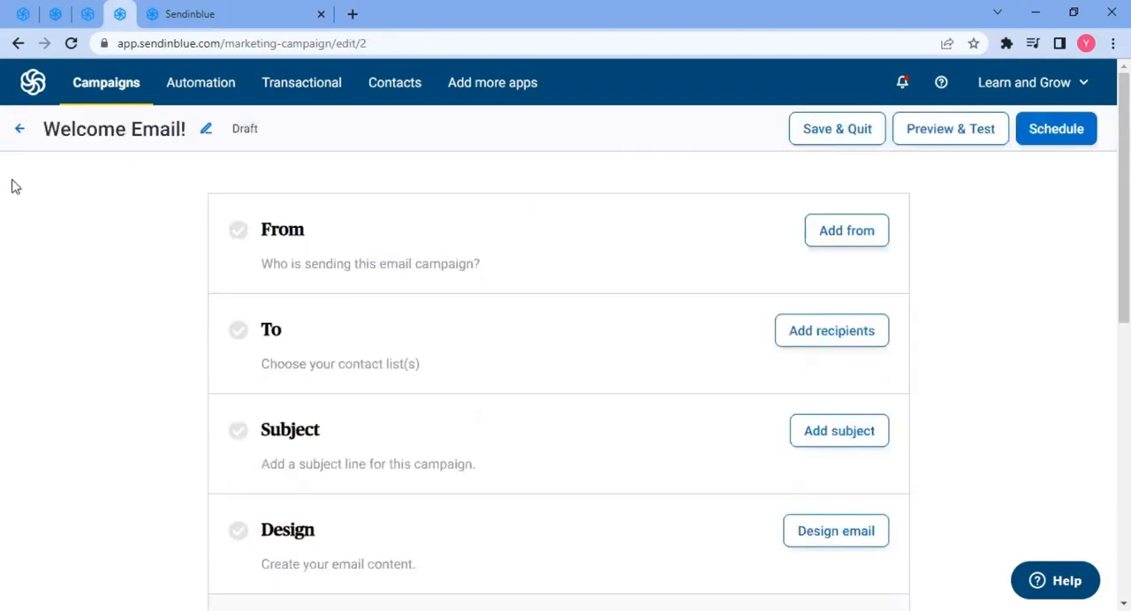
- Open the campaign's From section and select the account's sender email address
scroll(372, 362, "down", 3)
scroll(465, 331, "up", 3)
left_click(846, 239)
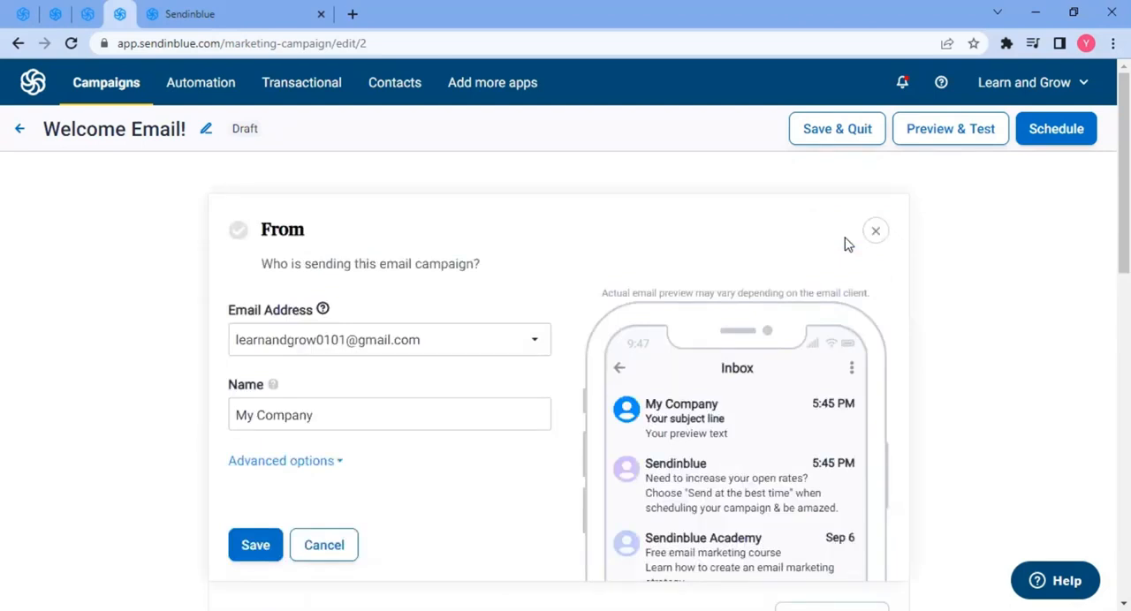
scroll(321, 336, "down", 1)
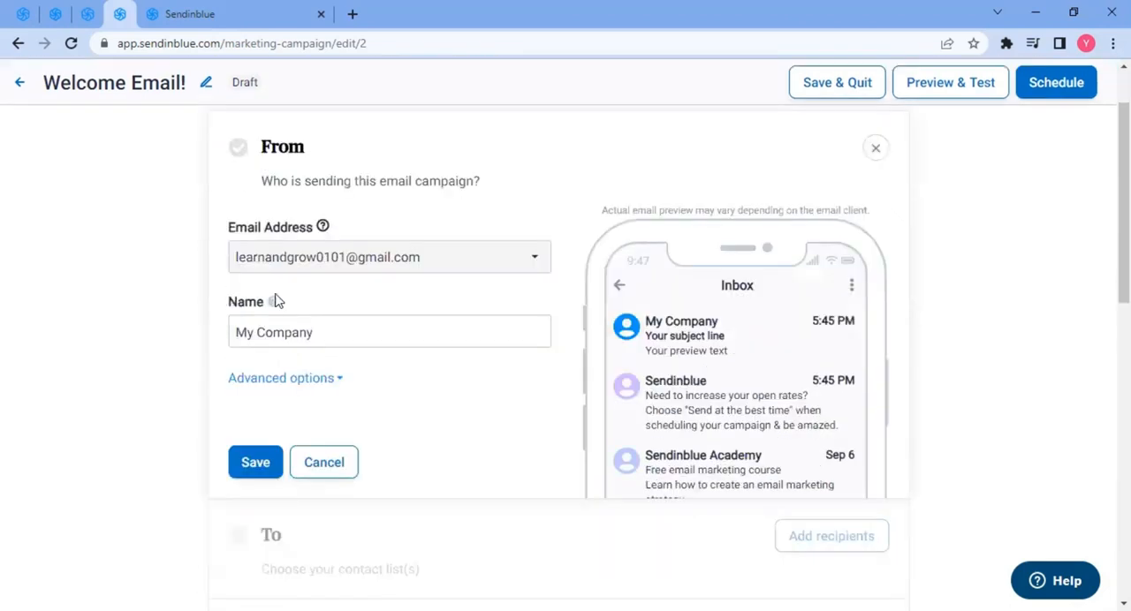
left_click(329, 264)
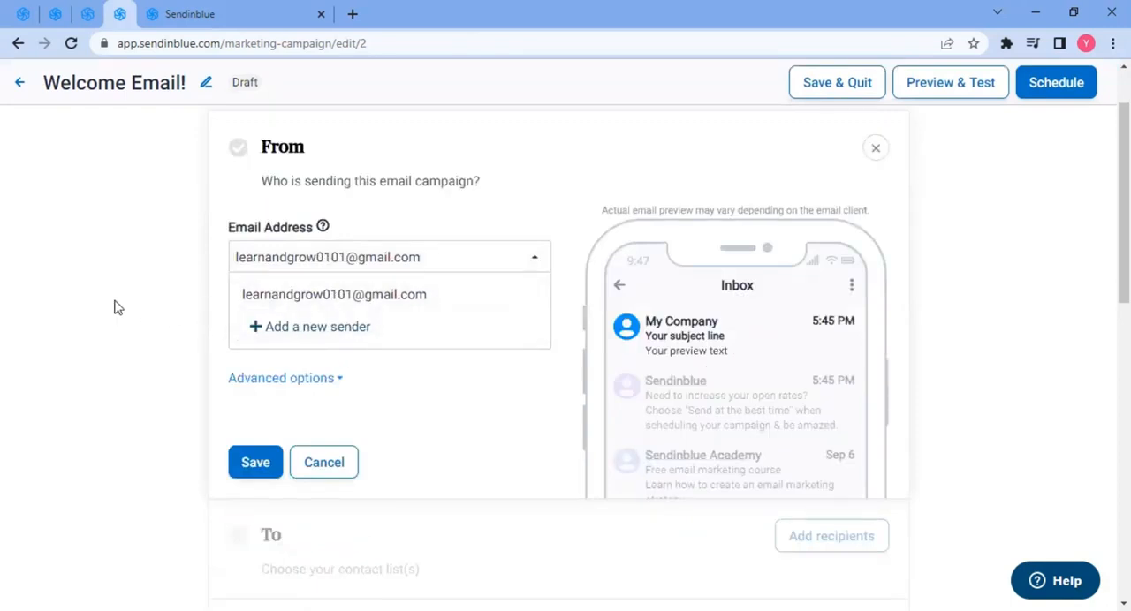
left_click(316, 294)
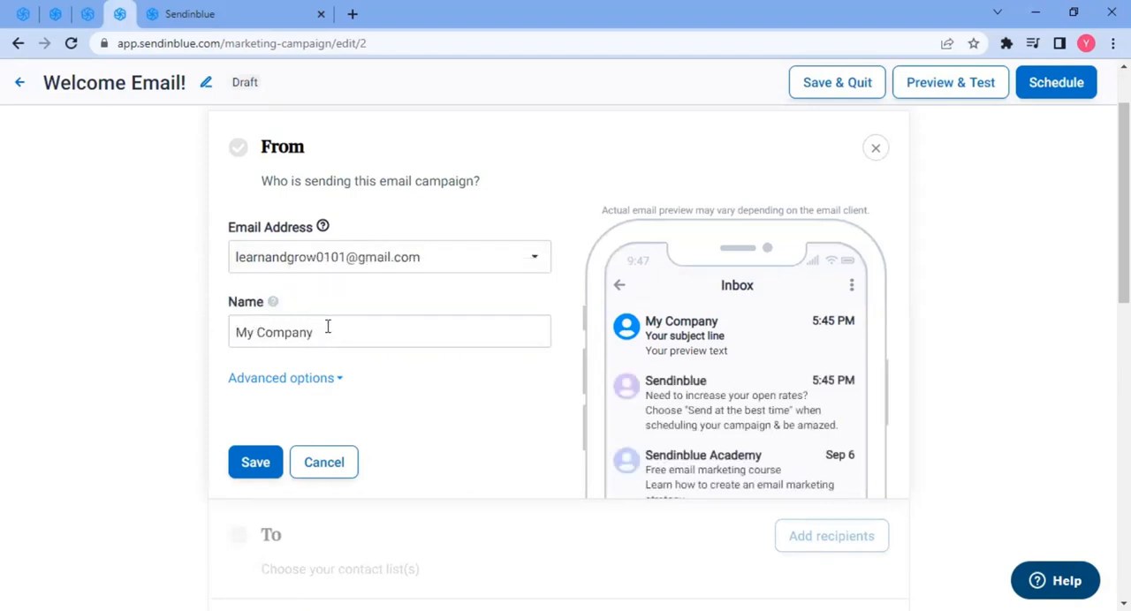
- Set the sender name to Learn and Grow
left_click_drag(320, 336, 202, 336)
left_click_drag(352, 343, 144, 328)
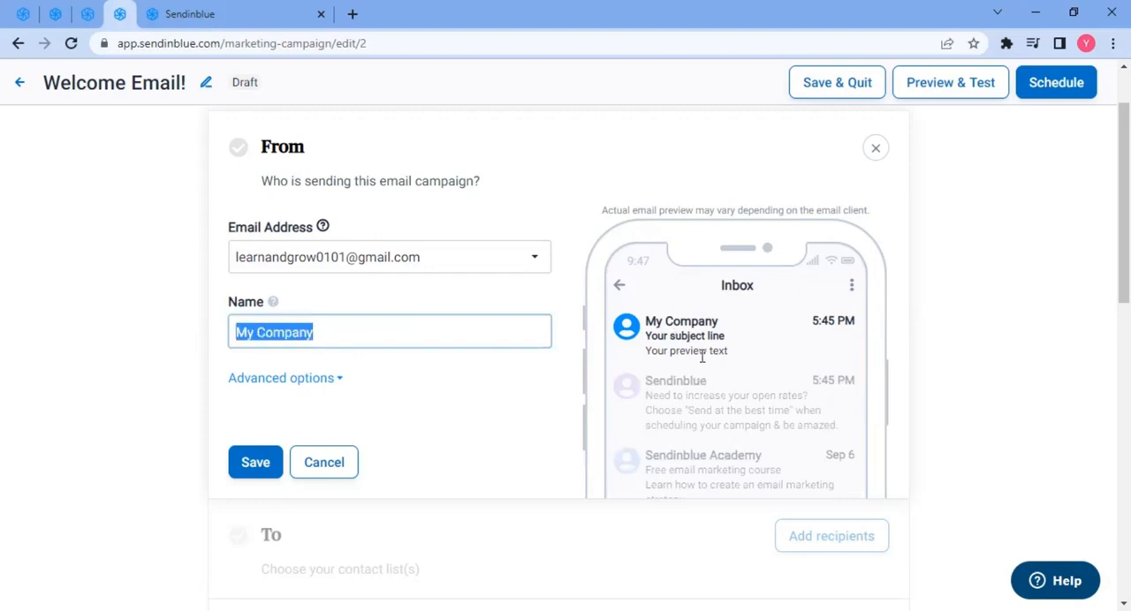
left_click_drag(371, 343, 118, 348)
type("Learn")
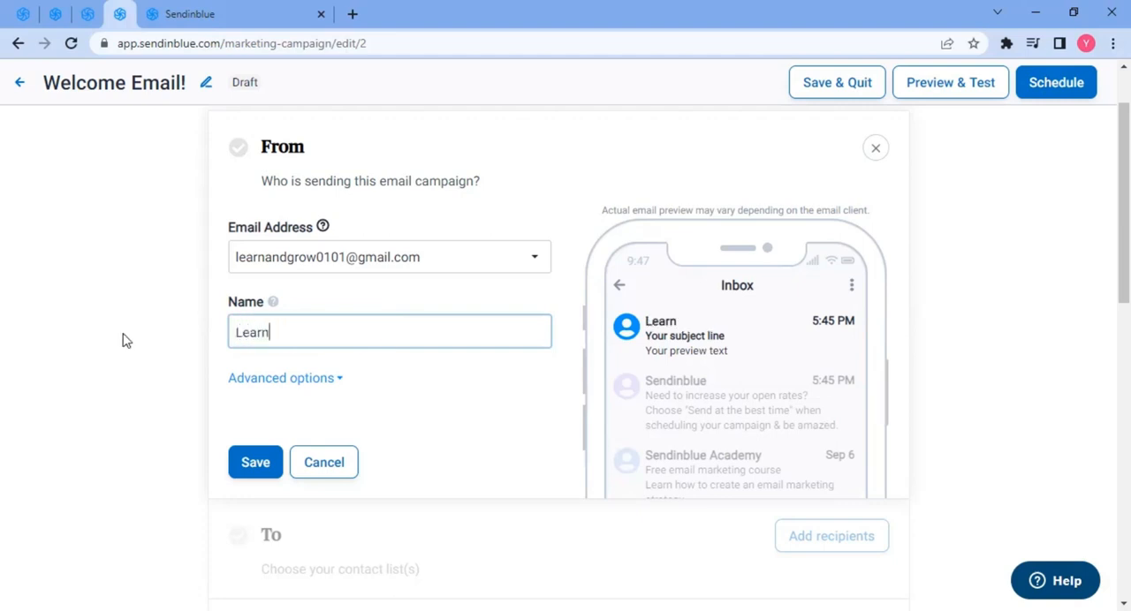
type(" and Grow")
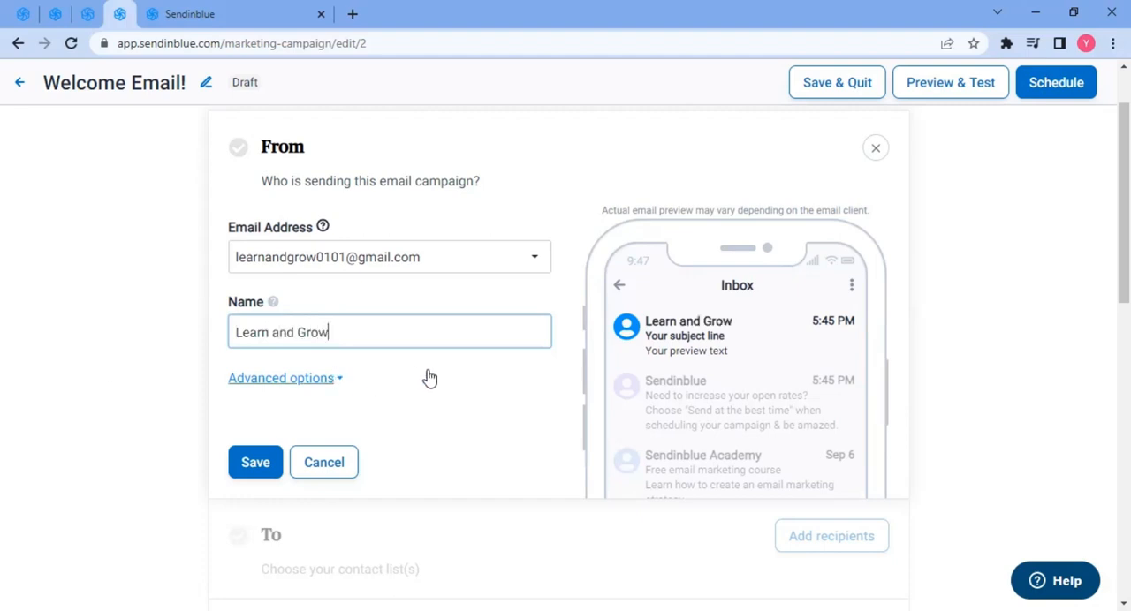
scroll(338, 277, "down", 2)
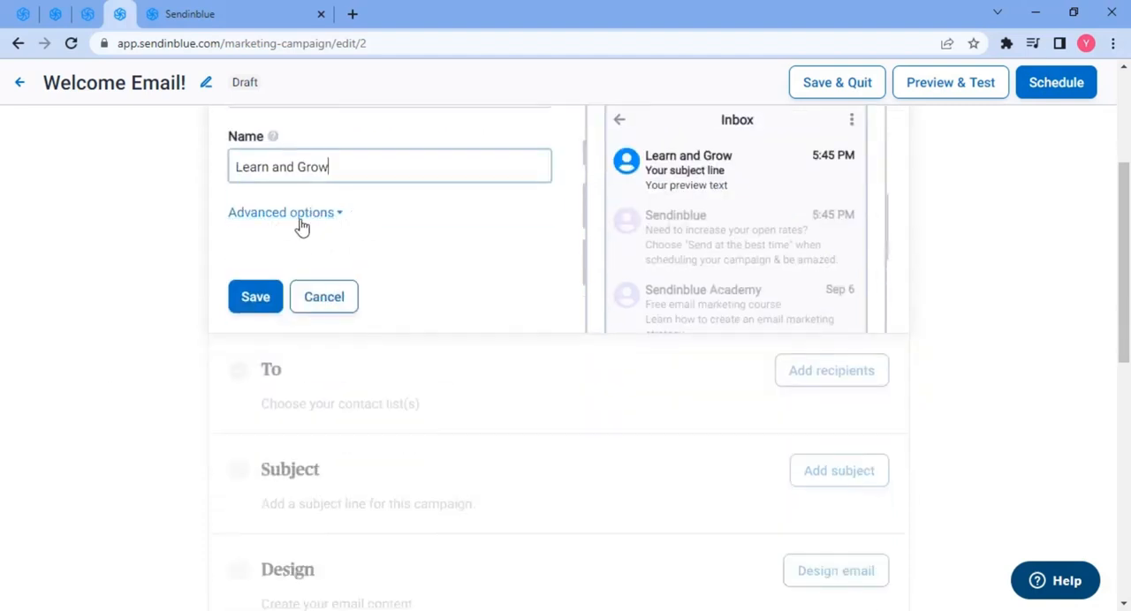
scroll(415, 252, "up", 3)
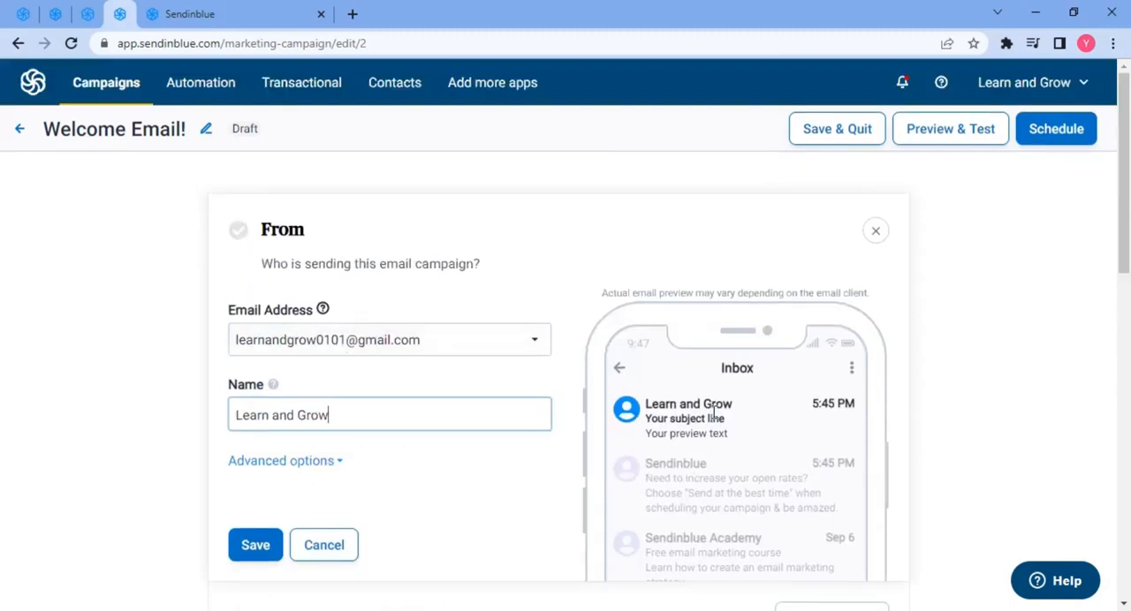
- Save the sender details and set the campaign's recipients to Your first list, saving the selection
scroll(442, 429, "down", 2)
left_click(256, 379)
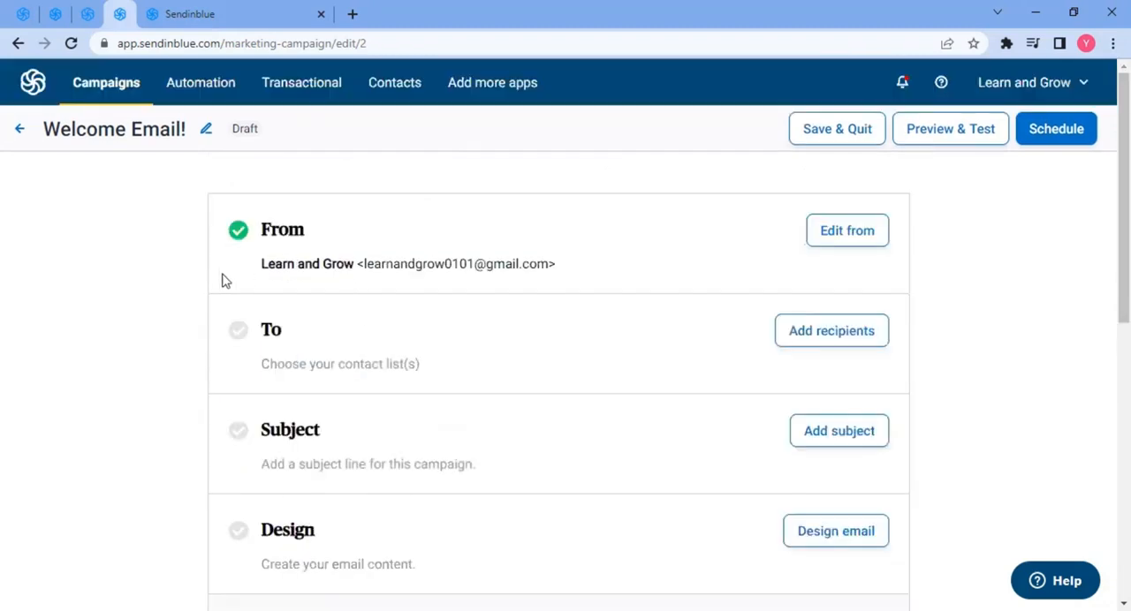
scroll(249, 265, "down", 1)
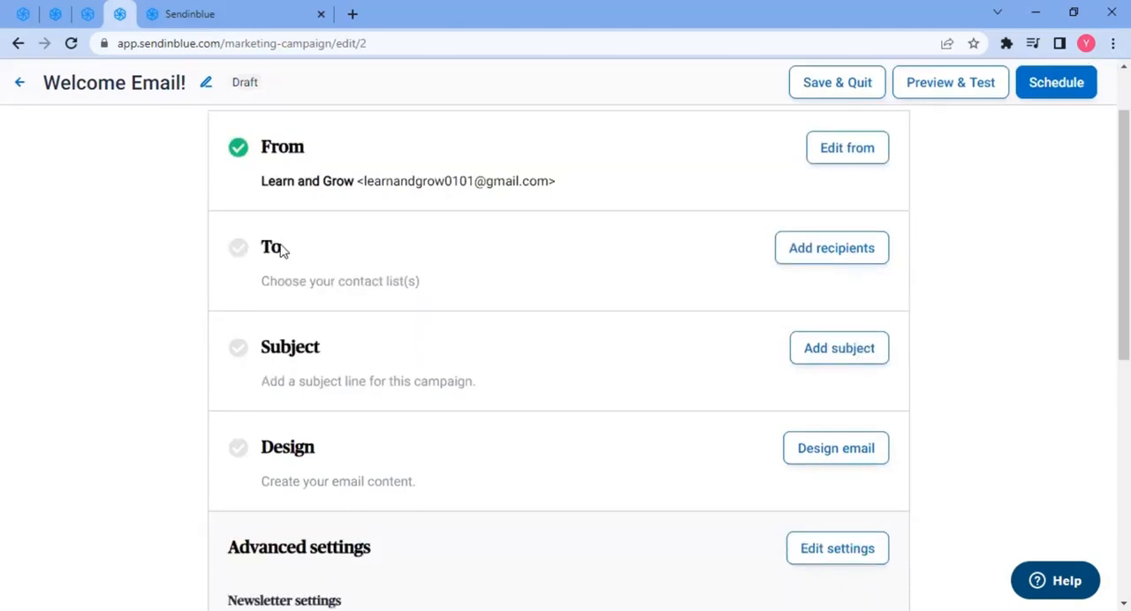
left_click(820, 250)
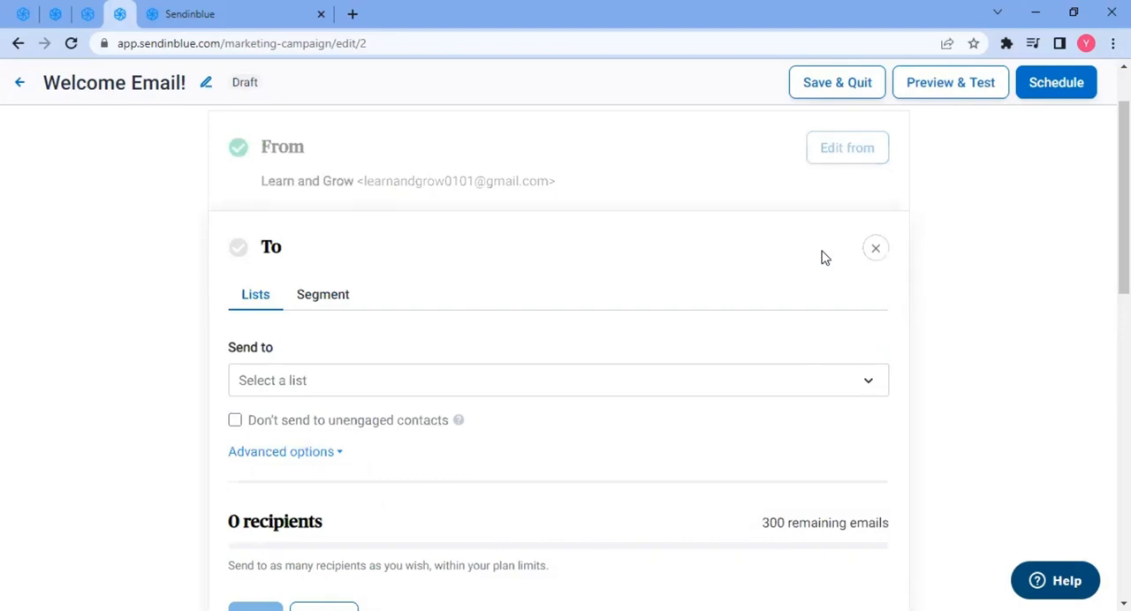
scroll(100, 419, "down", 2)
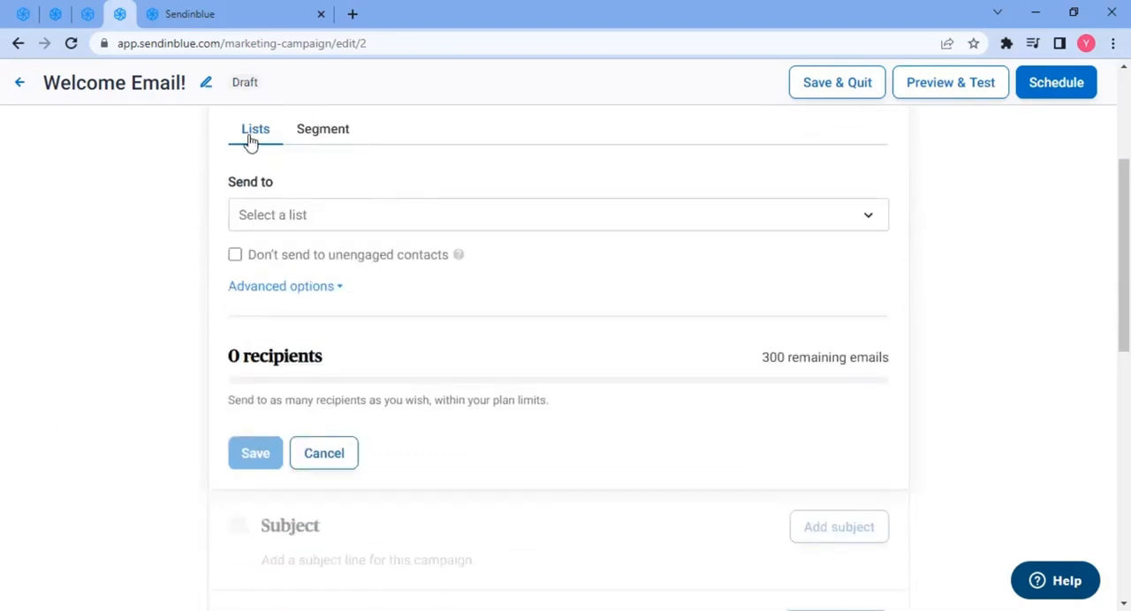
left_click(347, 219)
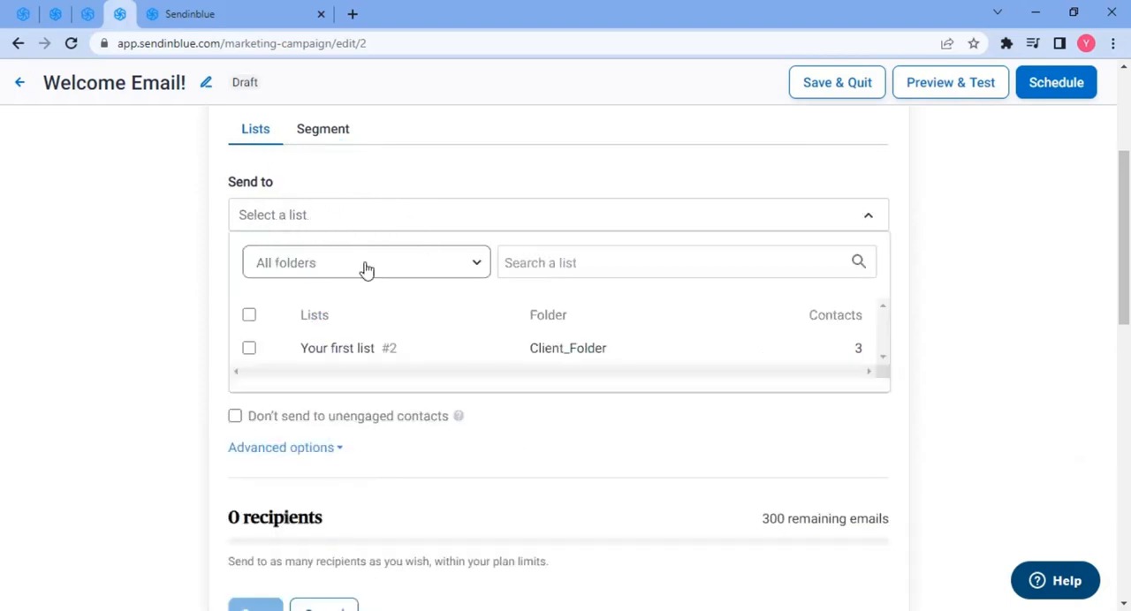
left_click(250, 354)
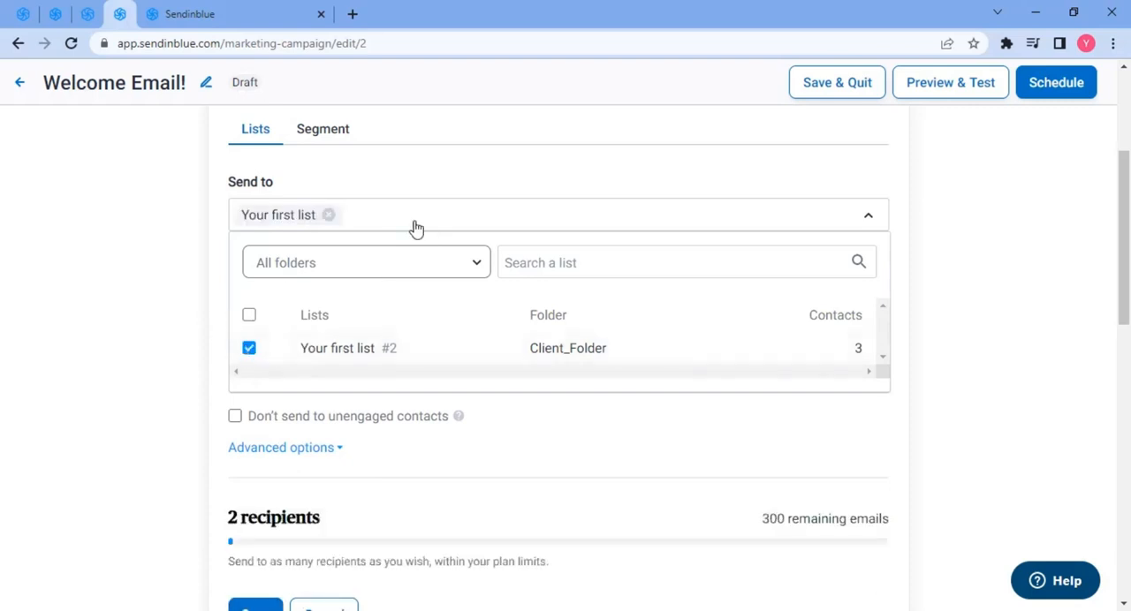
left_click(196, 274)
scroll(253, 383, "down", 2)
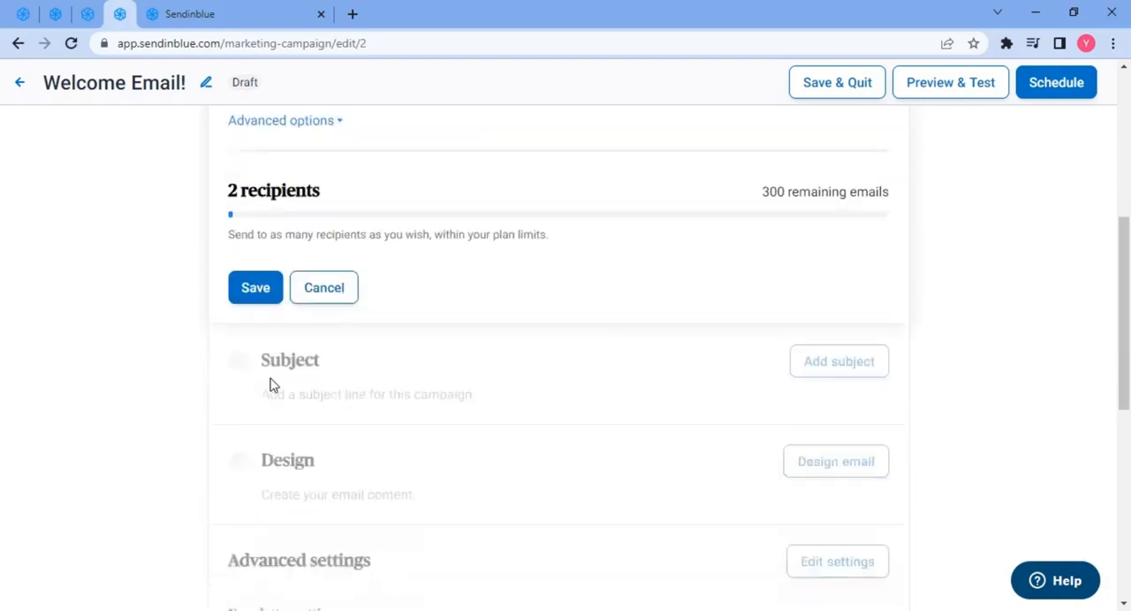
left_click(258, 291)
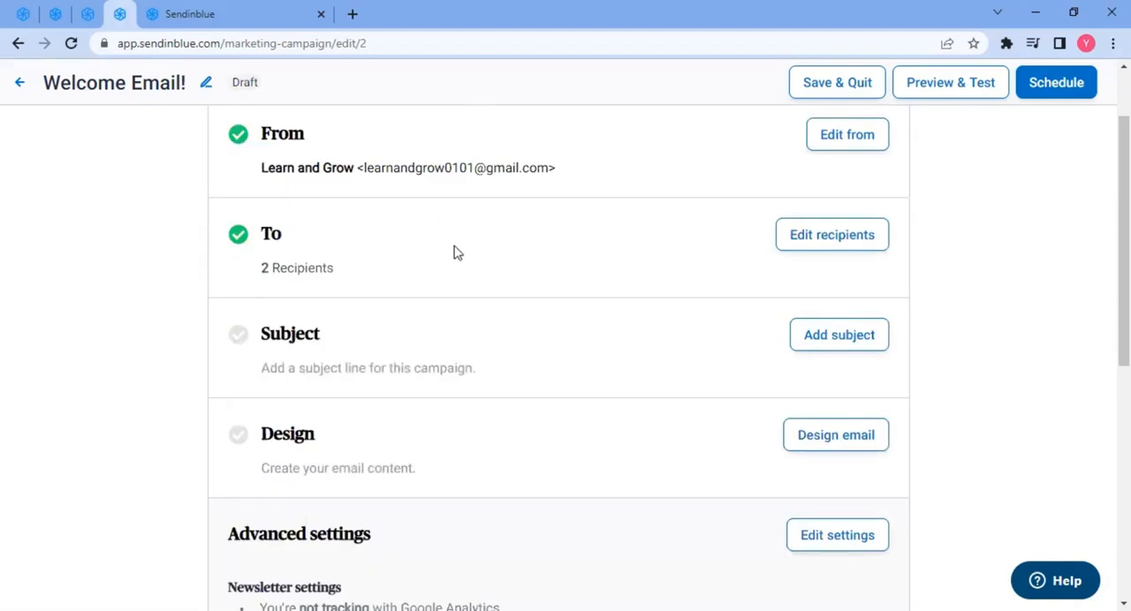
- Open the subject section and enter the subject line Welcome Aboard!
scroll(456, 253, "down", 1)
left_click(848, 256)
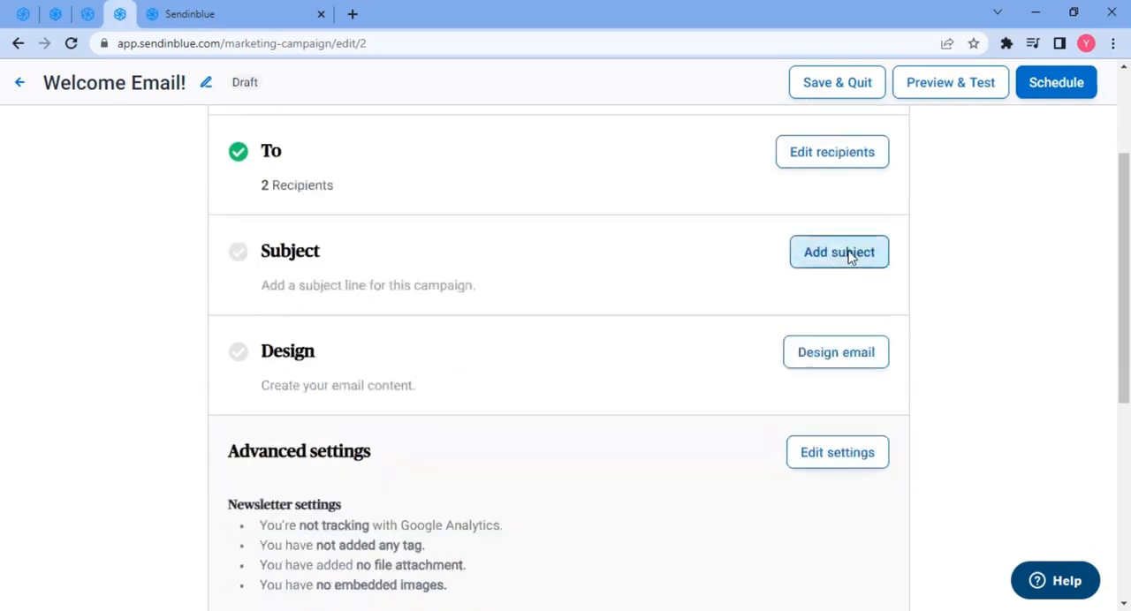
mouse_move(309, 340)
scroll(311, 343, "down", 1)
left_click(250, 272)
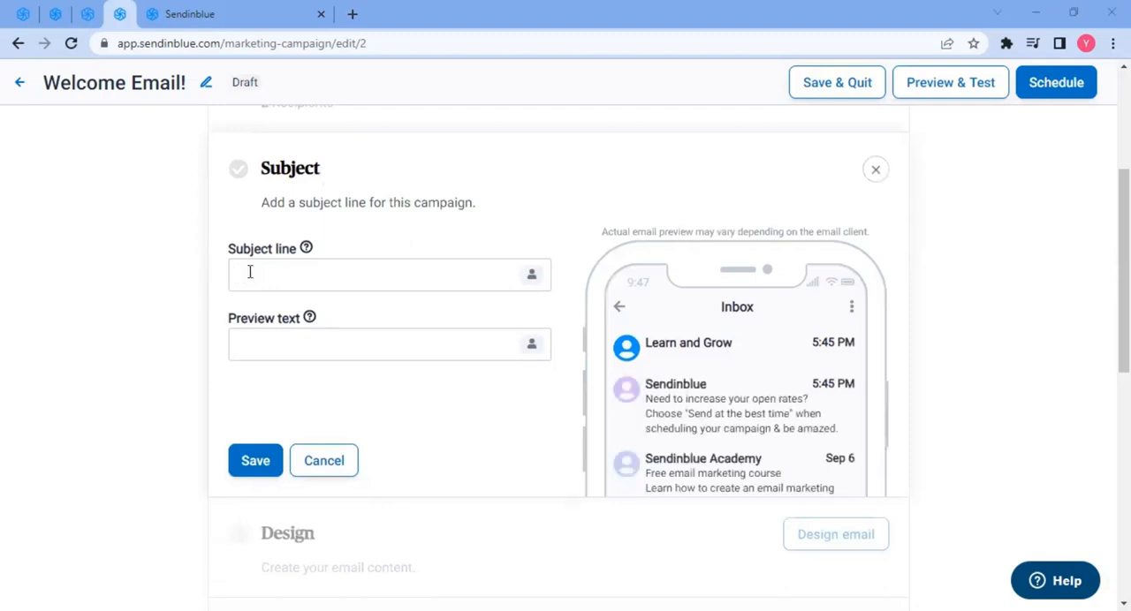
left_click(312, 288)
type("Welcome Aboard!")
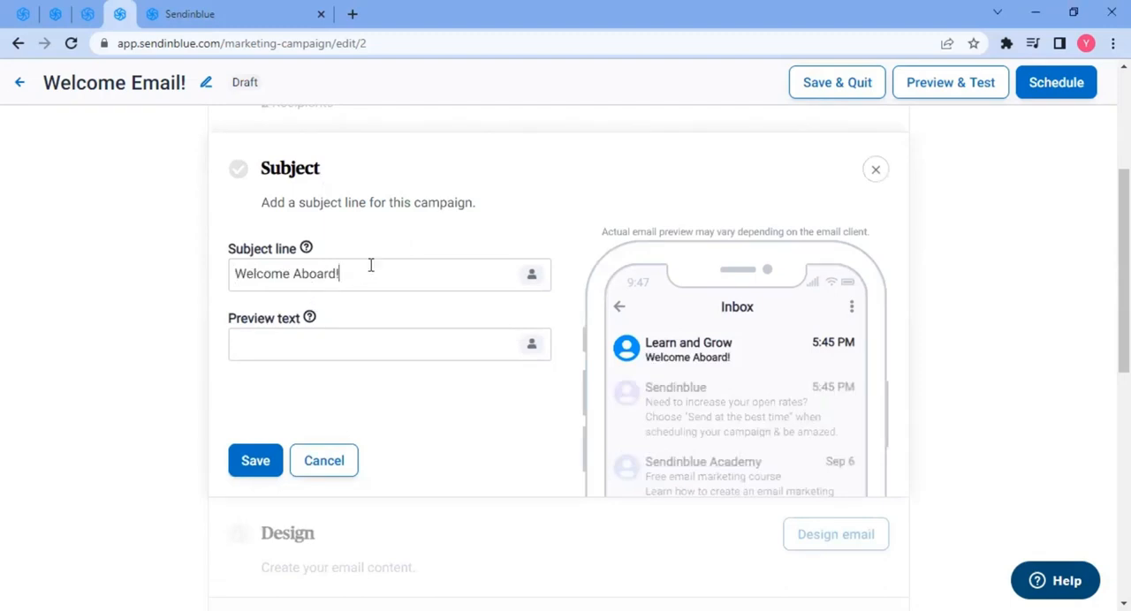
- Set the preview text to Here is a Welcome Gift from you! and save the subject section
scroll(371, 273, "down", 3)
scroll(371, 273, "up", 2)
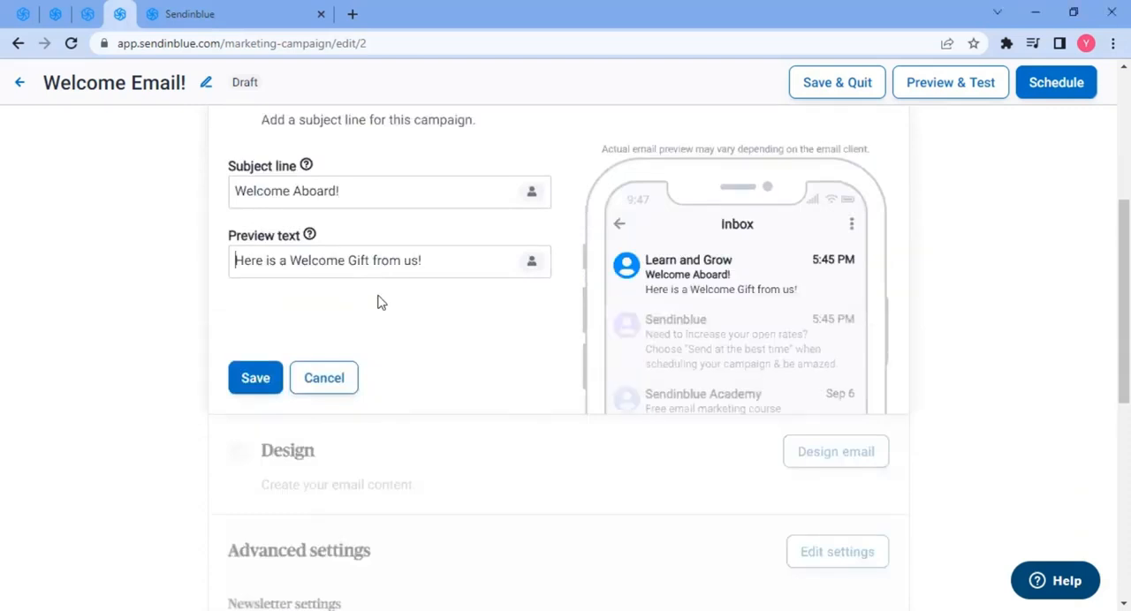
left_click(422, 262)
key("shift+Left")
key("shift+Left")
key("shift+Left")
type("you!")
left_click(410, 307)
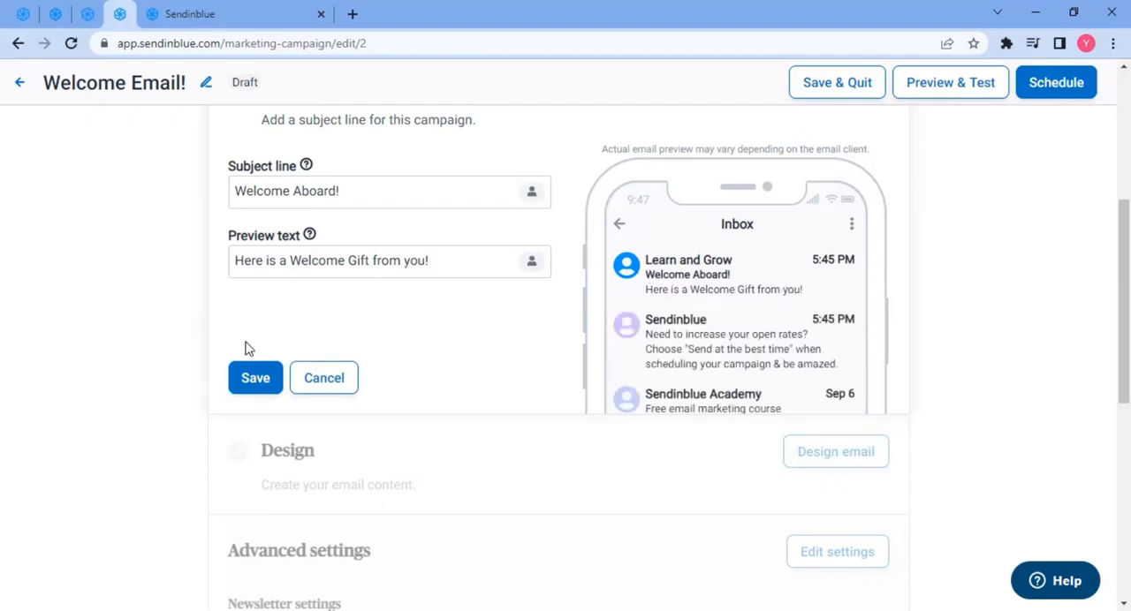
scroll(345, 341, "up", 3)
scroll(330, 341, "down", 2)
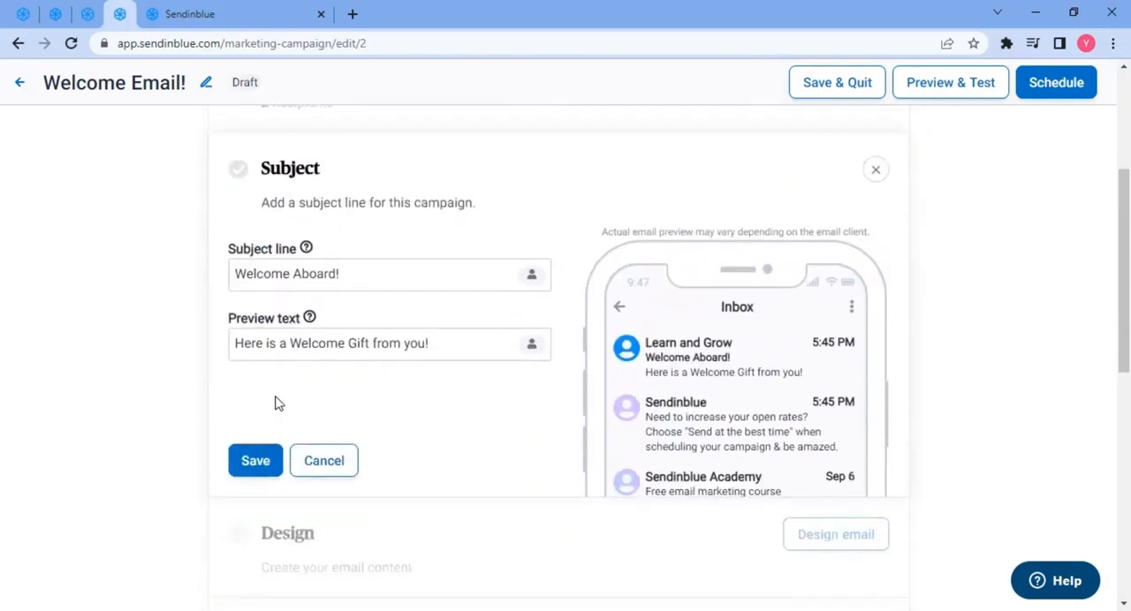
left_click(254, 461)
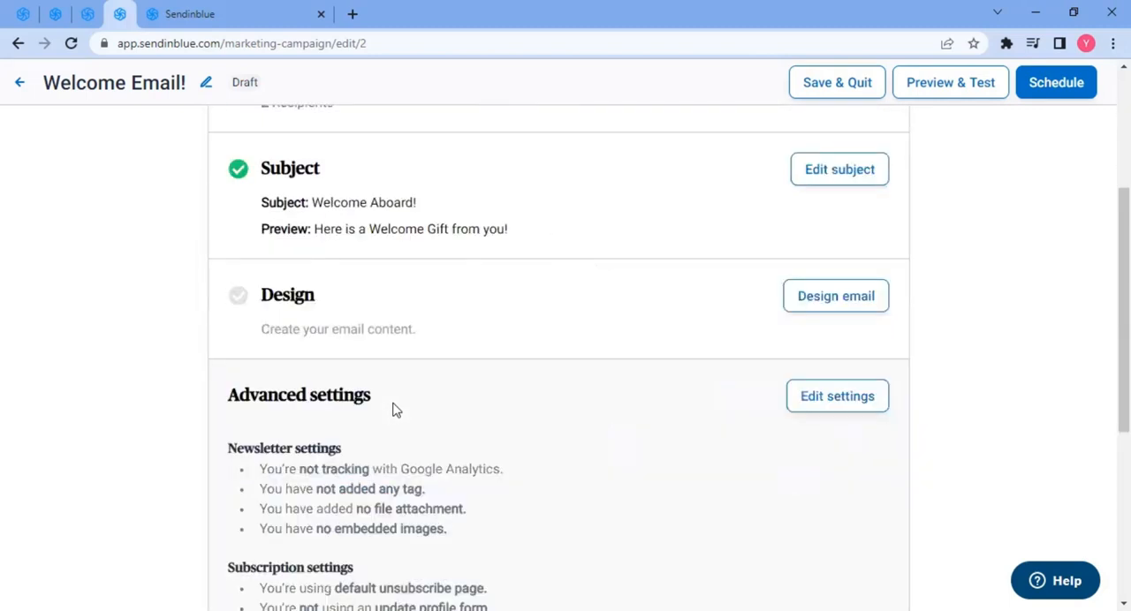
- Open the email design step to choose a template
scroll(380, 367, "up", 3)
scroll(330, 373, "down", 3)
left_click(835, 302)
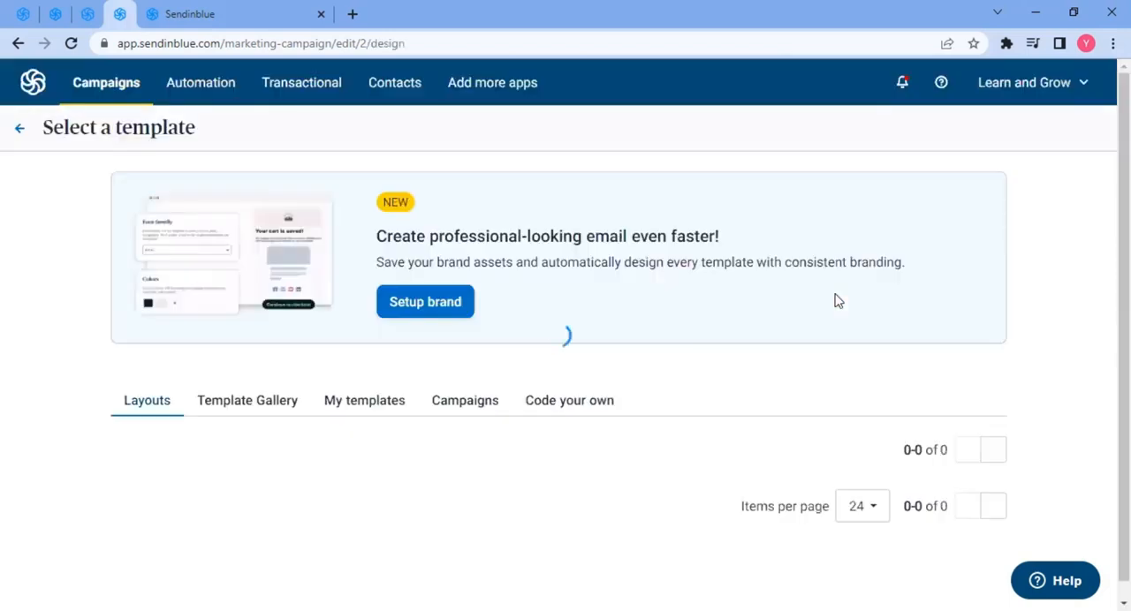
- Browse the available layout templates
scroll(68, 318, "down", 4)
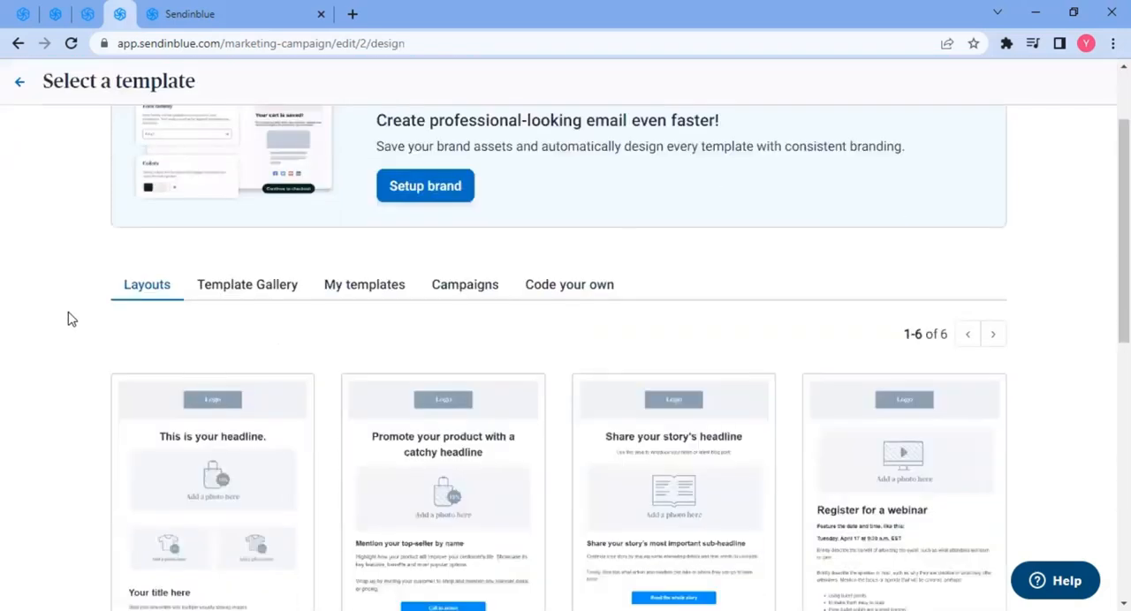
scroll(156, 316, "up", 1)
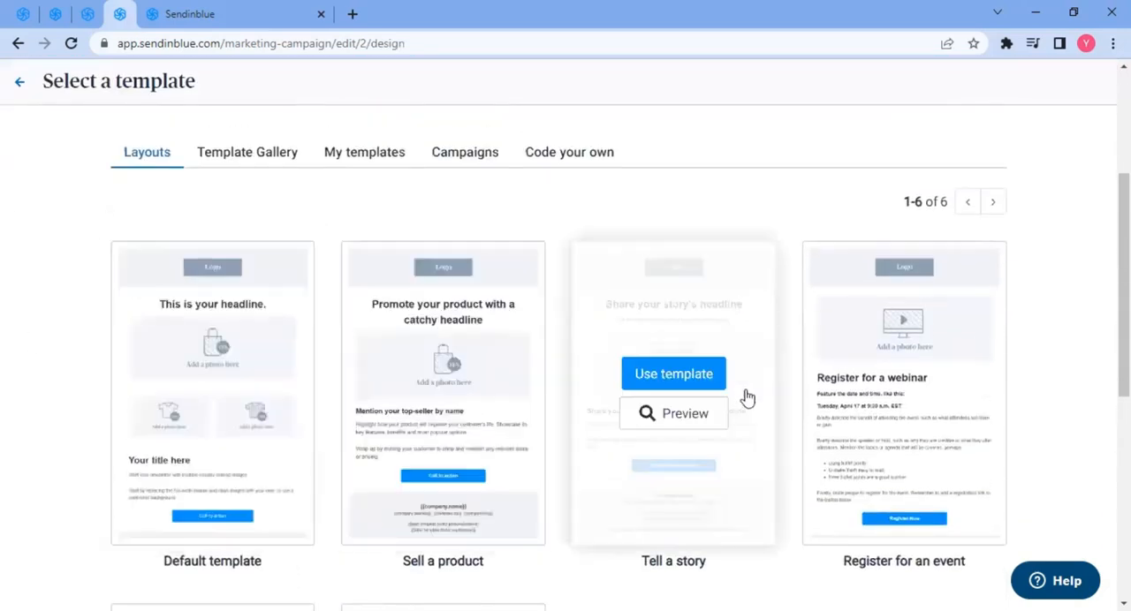
scroll(1014, 286, "down", 3)
scroll(464, 469, "down", 1)
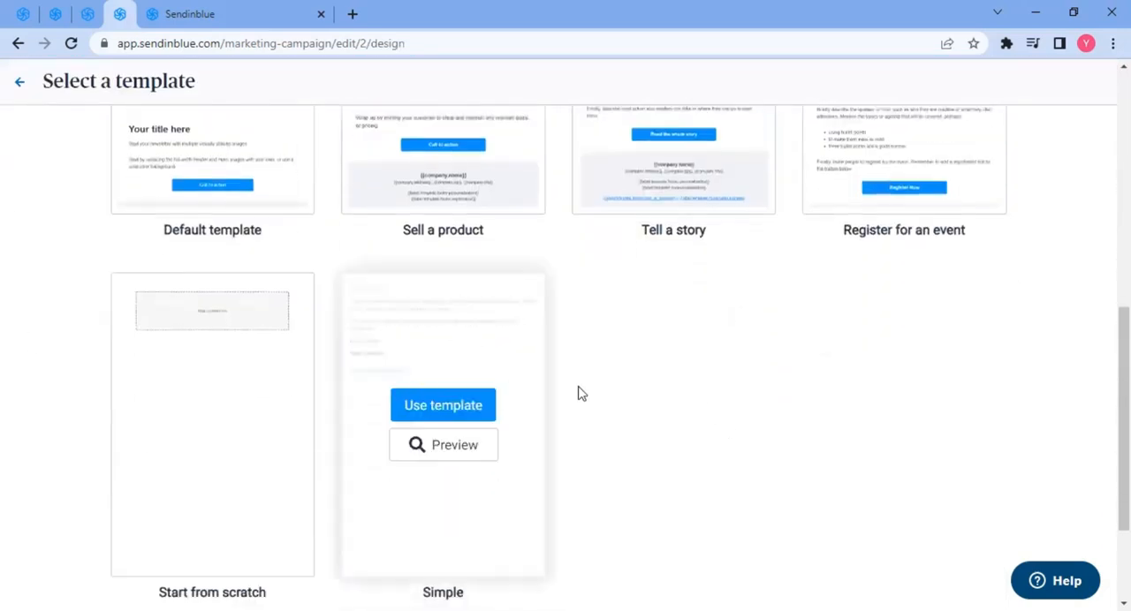
scroll(638, 393, "up", 3)
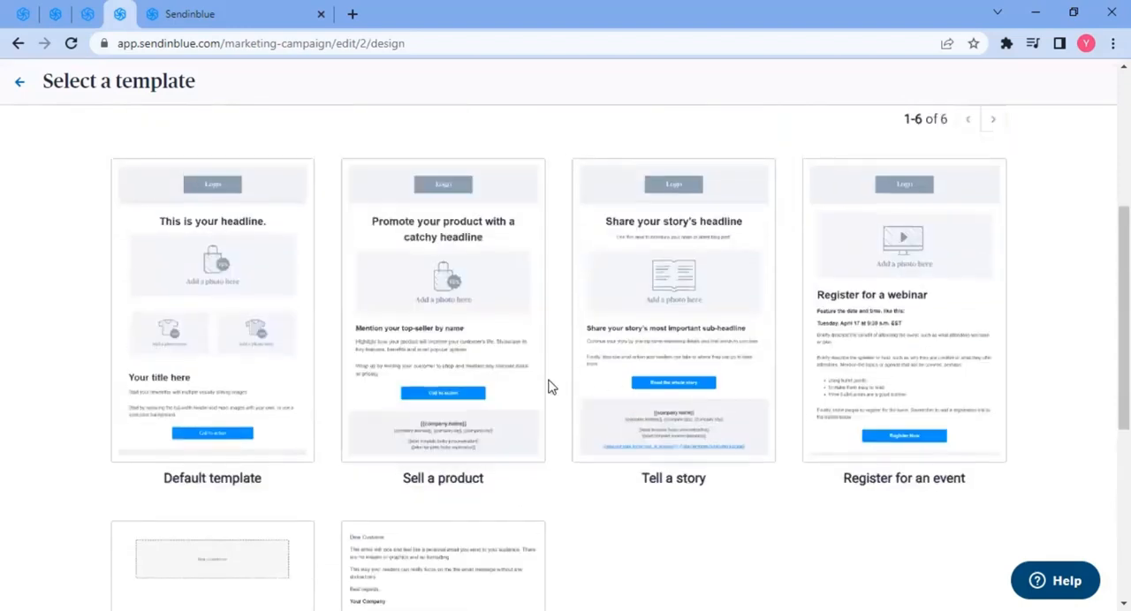
scroll(549, 387, "up", 1)
scroll(549, 387, "up", 2)
- Browse the template gallery and use the Thank You template for the email
left_click(246, 312)
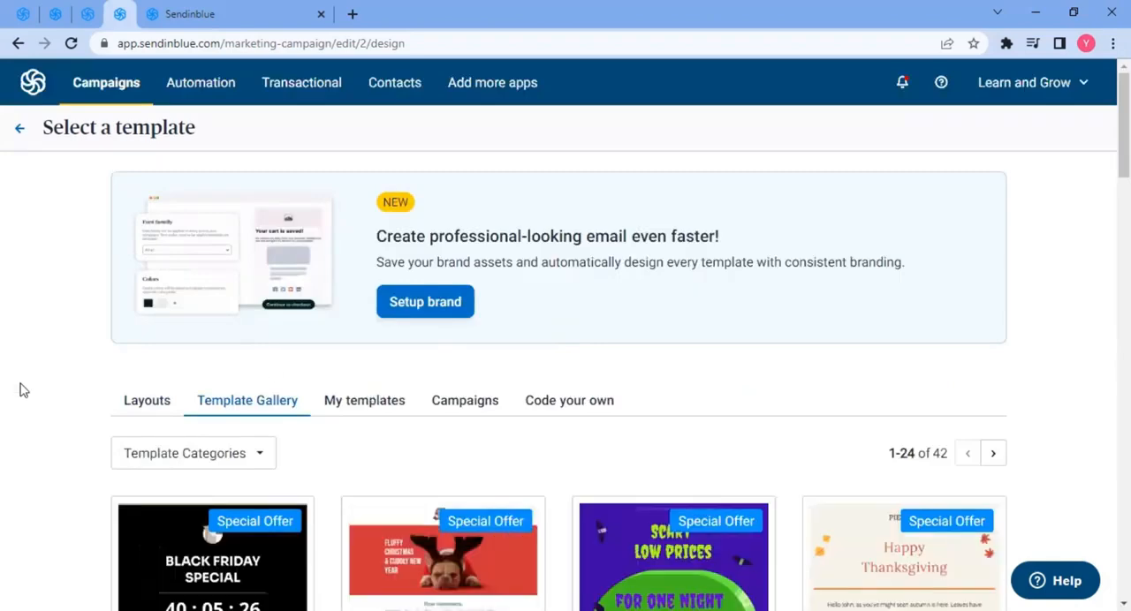
scroll(25, 389, "down", 3)
scroll(25, 389, "down", 2)
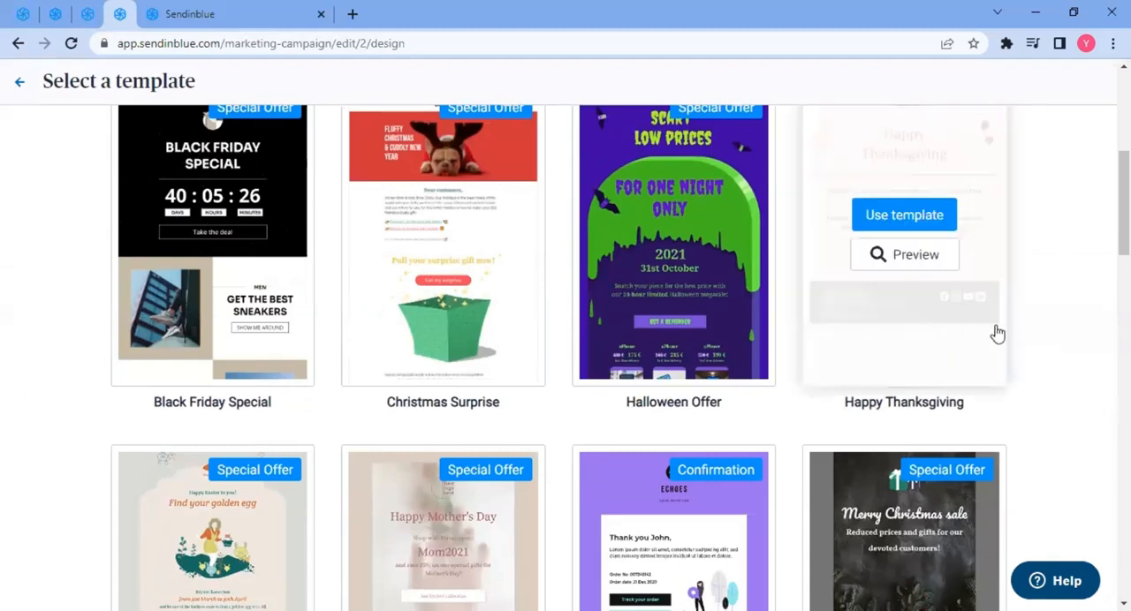
scroll(557, 413, "down", 3)
scroll(557, 414, "down", 6)
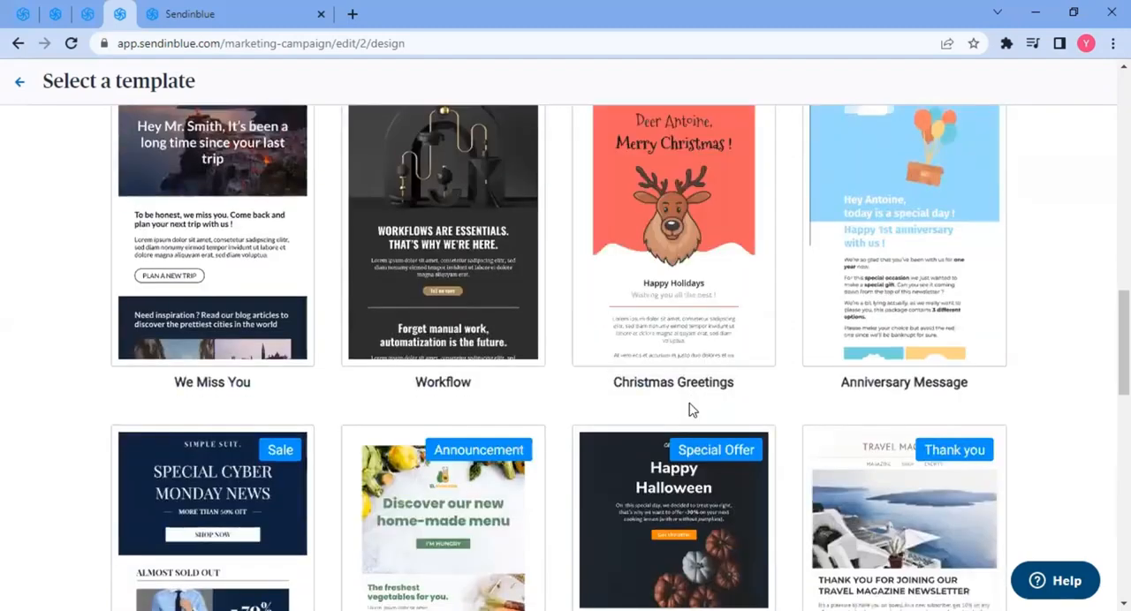
scroll(689, 424, "down", 5)
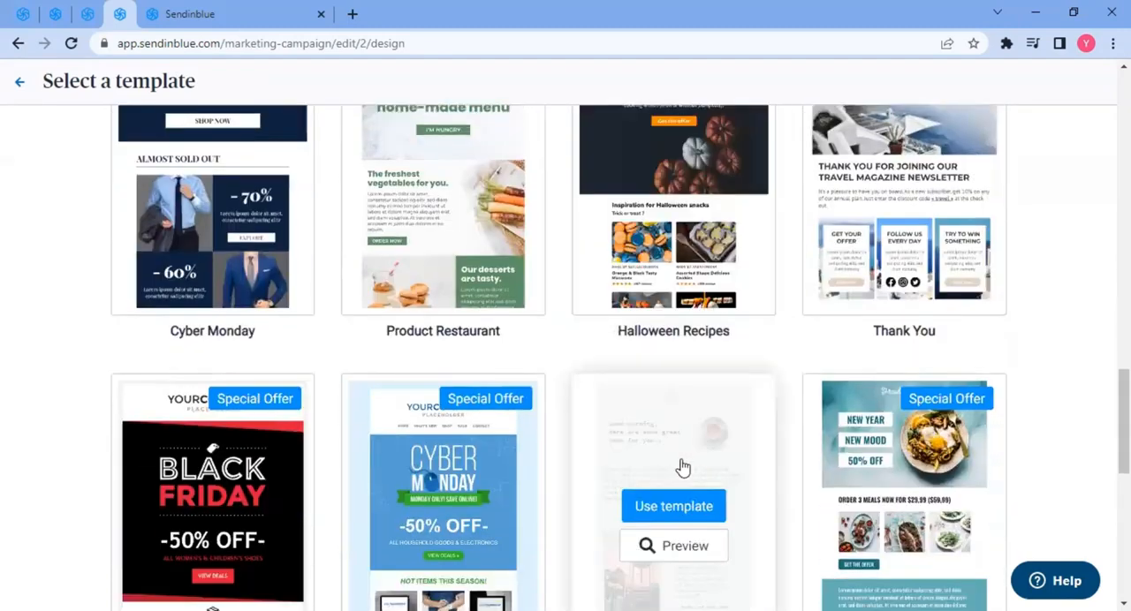
scroll(682, 467, "down", 2)
scroll(680, 452, "down", 5)
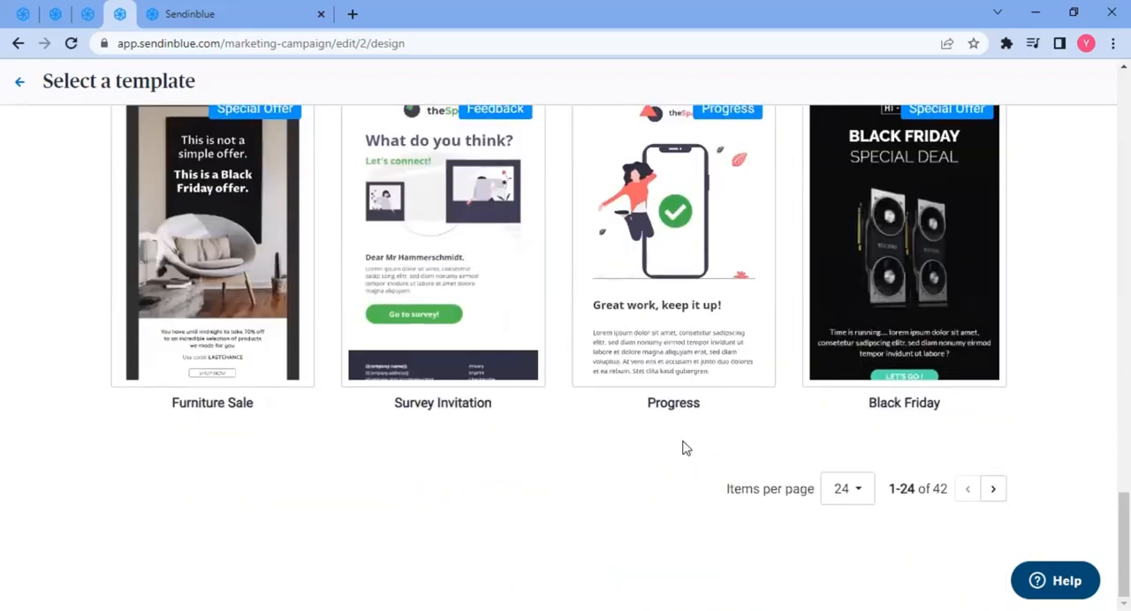
scroll(686, 448, "up", 6)
mouse_move(837, 440)
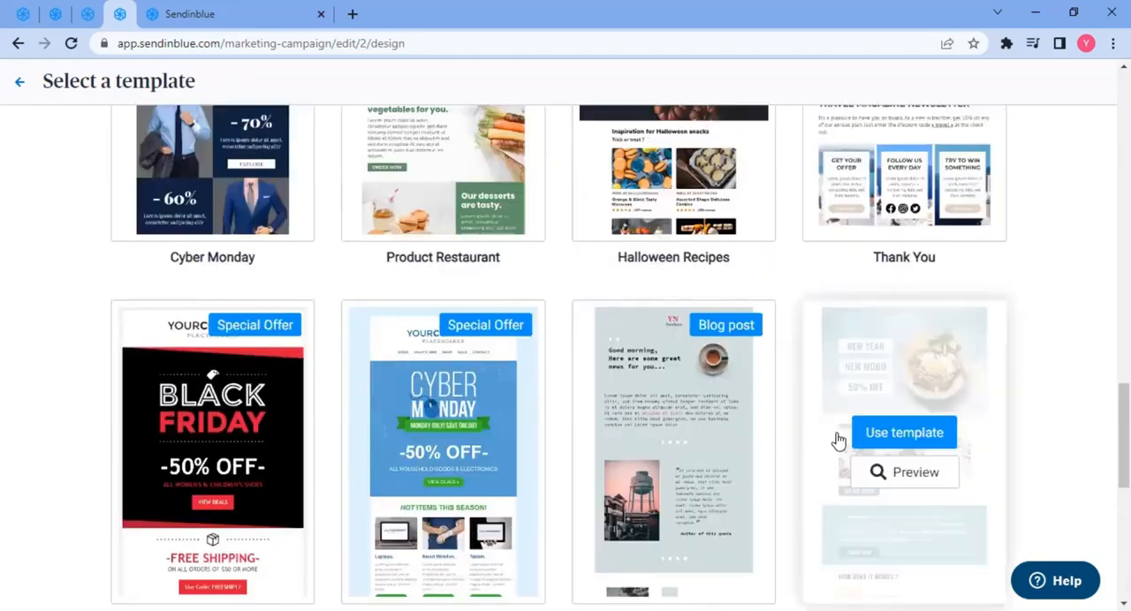
scroll(838, 440, "up", 4)
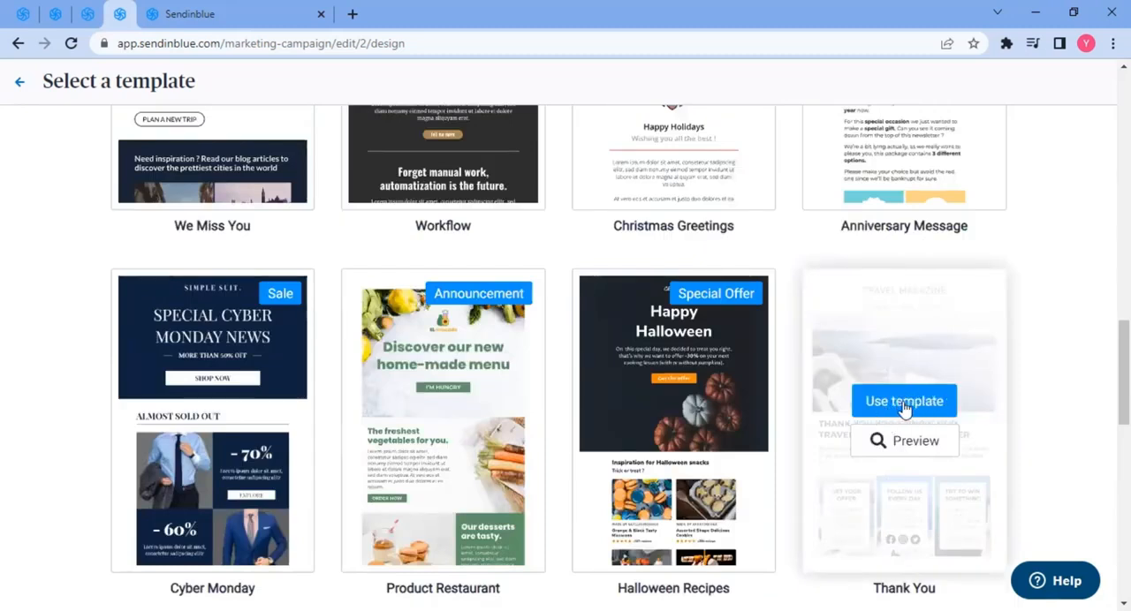
left_click(905, 405)
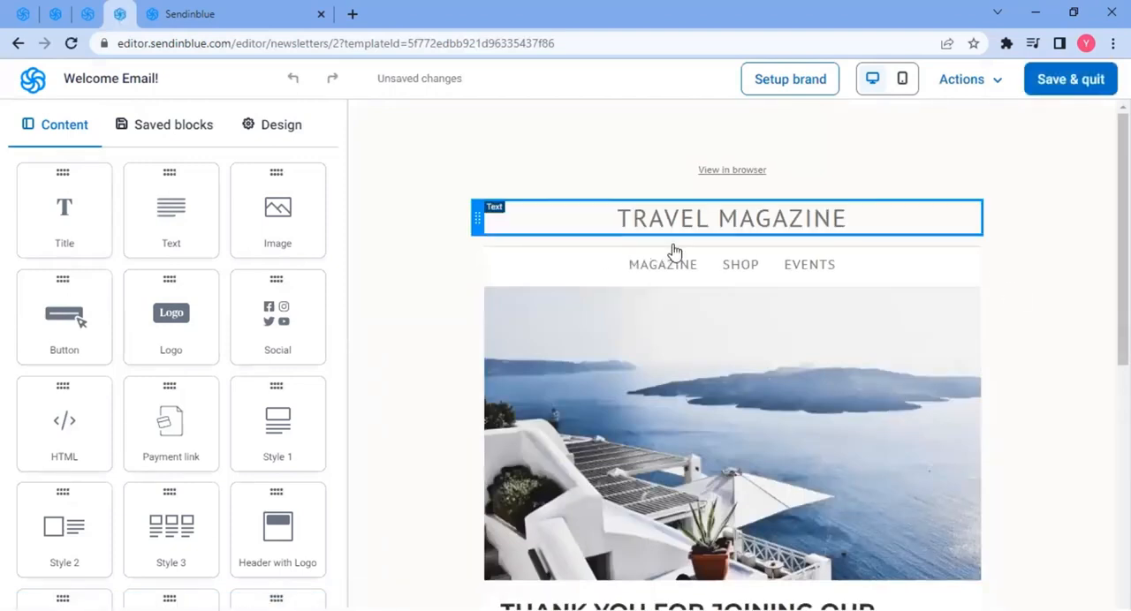
- Select the template's heading, banner image and thank-you text blocks to examine their settings
left_click(652, 224)
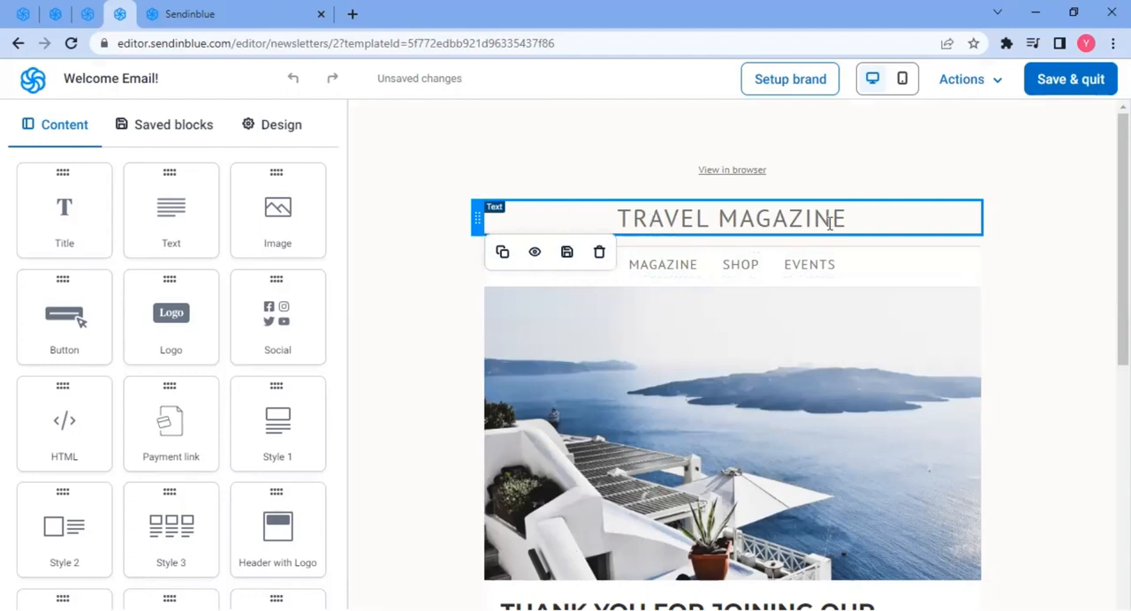
triple_click(736, 222)
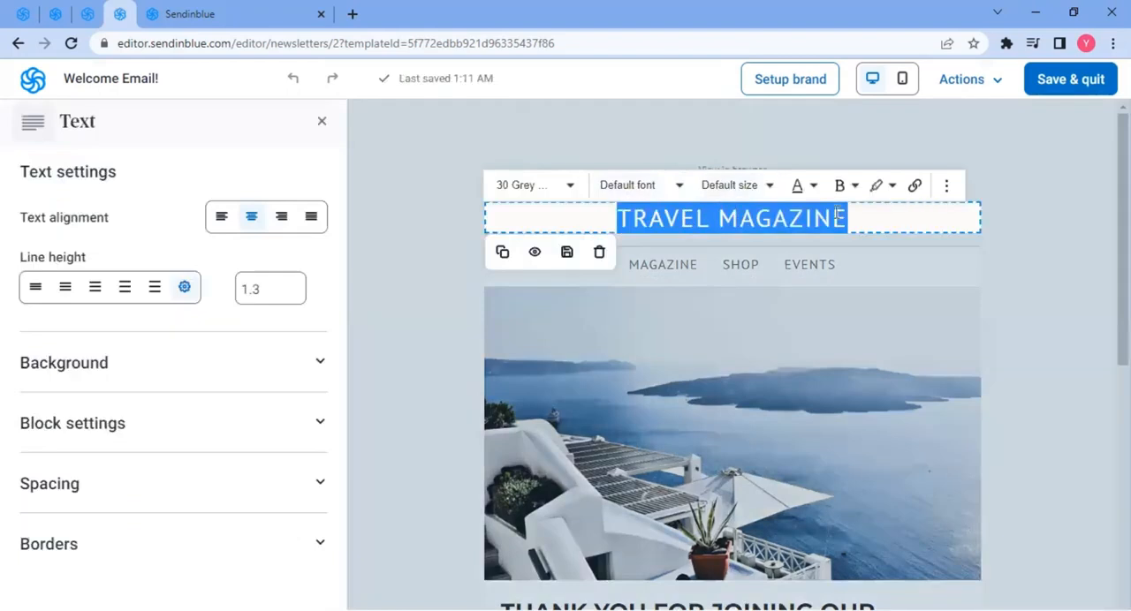
left_click(1073, 247)
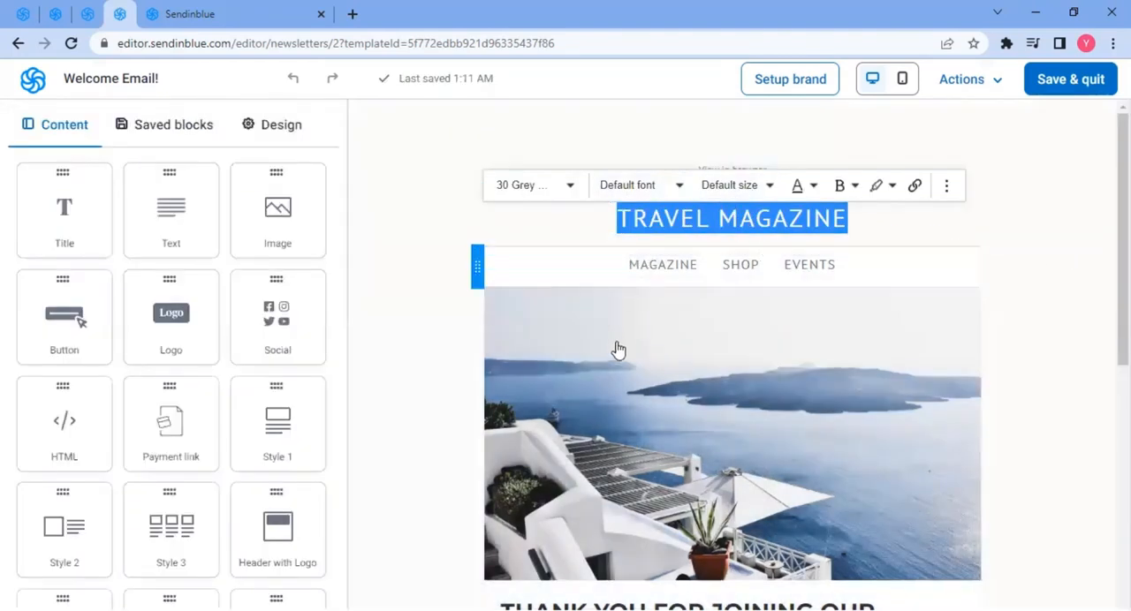
left_click(764, 269)
scroll(764, 269, "down", 2)
left_click(825, 205)
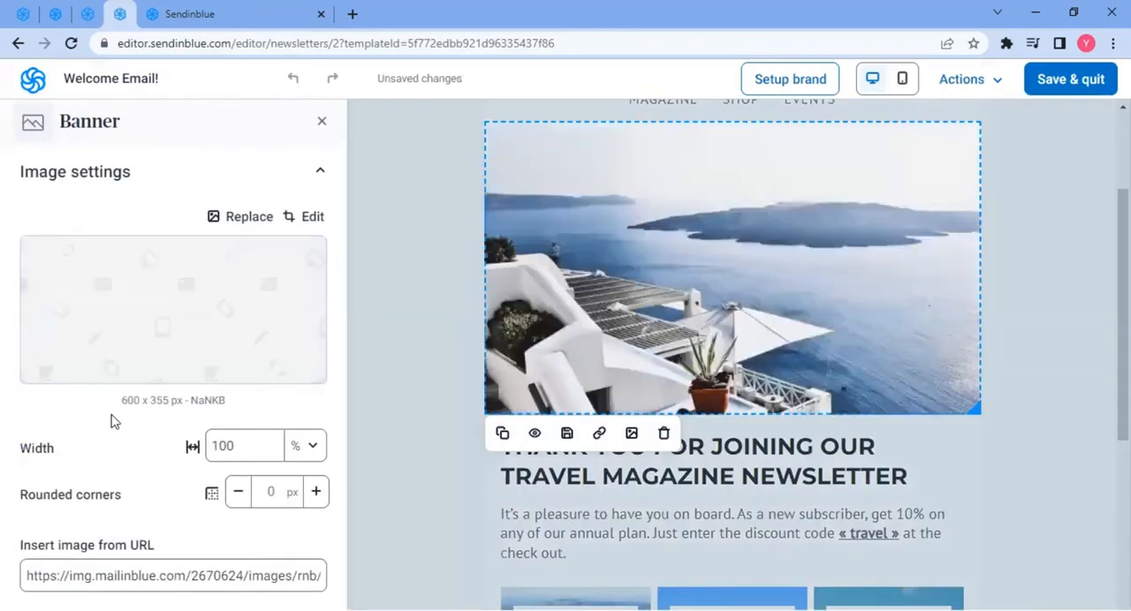
scroll(133, 477, "down", 2)
scroll(203, 467, "down", 1)
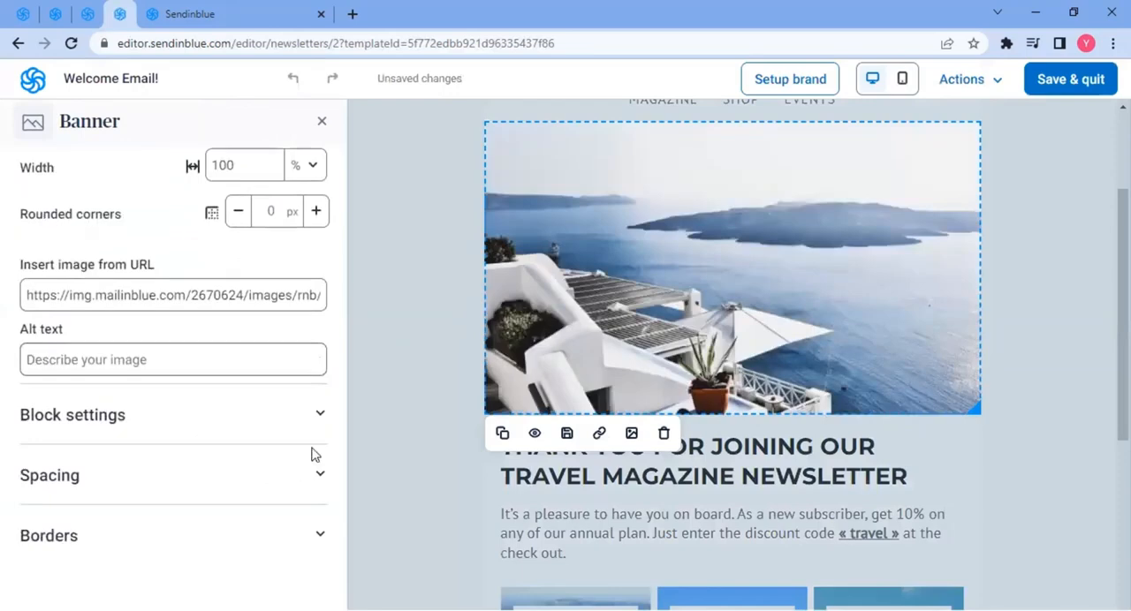
left_click(321, 121)
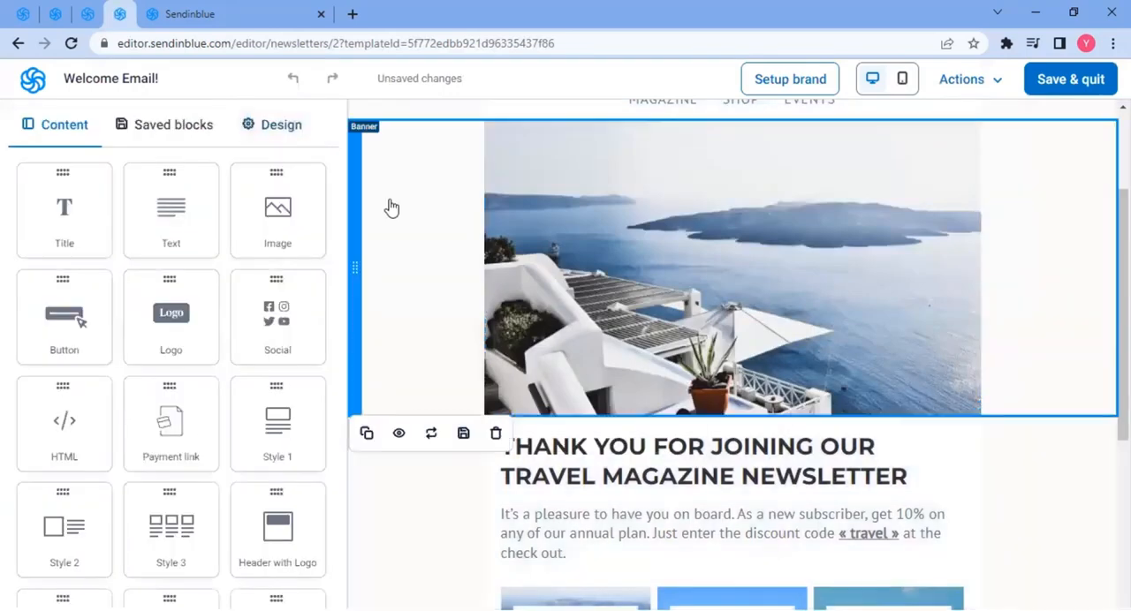
left_click(391, 207)
left_click(419, 525)
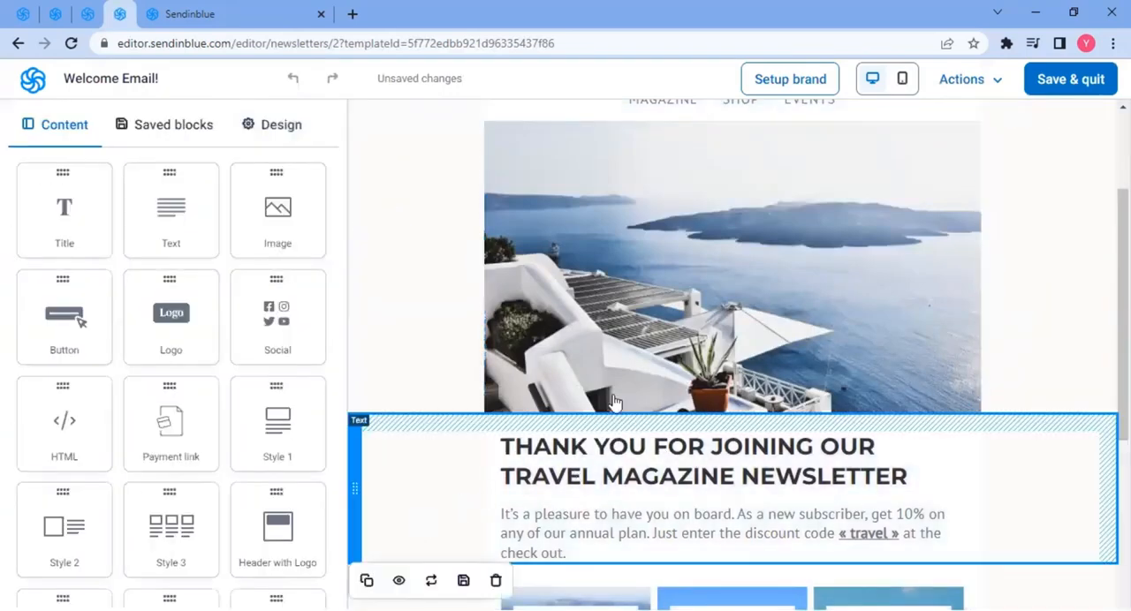
- Examine the email's social icons block near the footer and its social media link settings
scroll(613, 406, "down", 5)
scroll(616, 424, "up", 10)
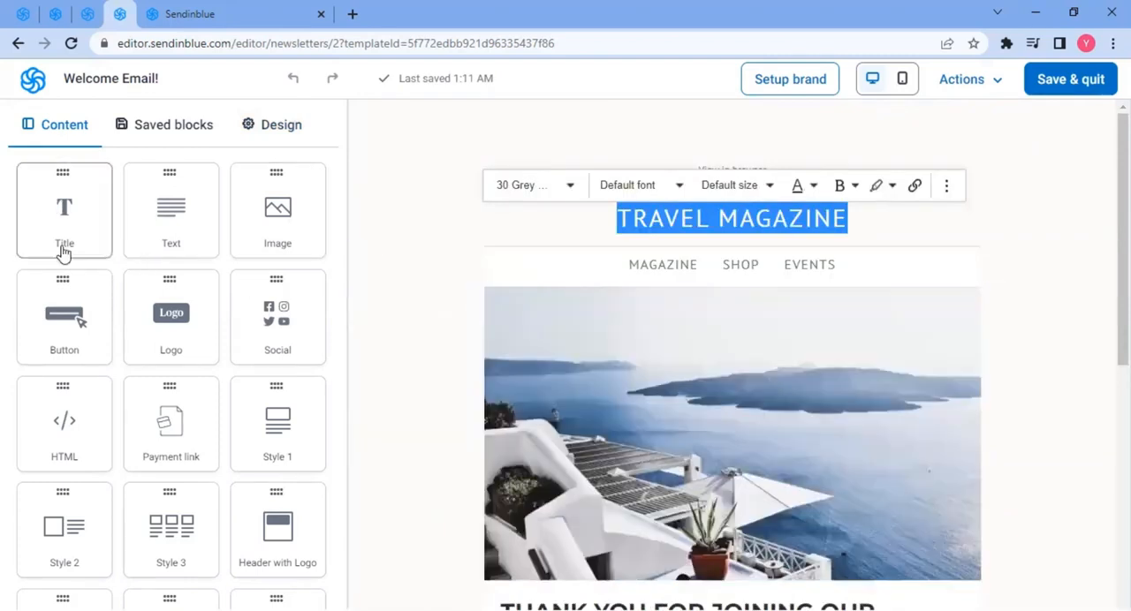
scroll(170, 343, "down", 1)
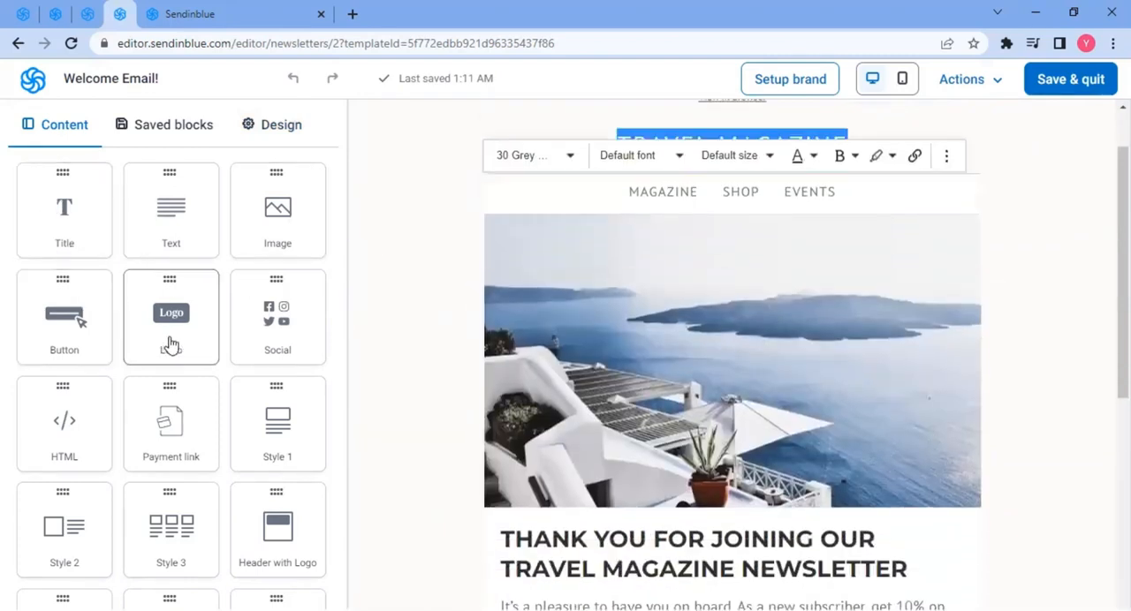
left_click_drag(173, 322, 284, 324)
left_click_drag(605, 418, 676, 421)
scroll(648, 420, "down", 4)
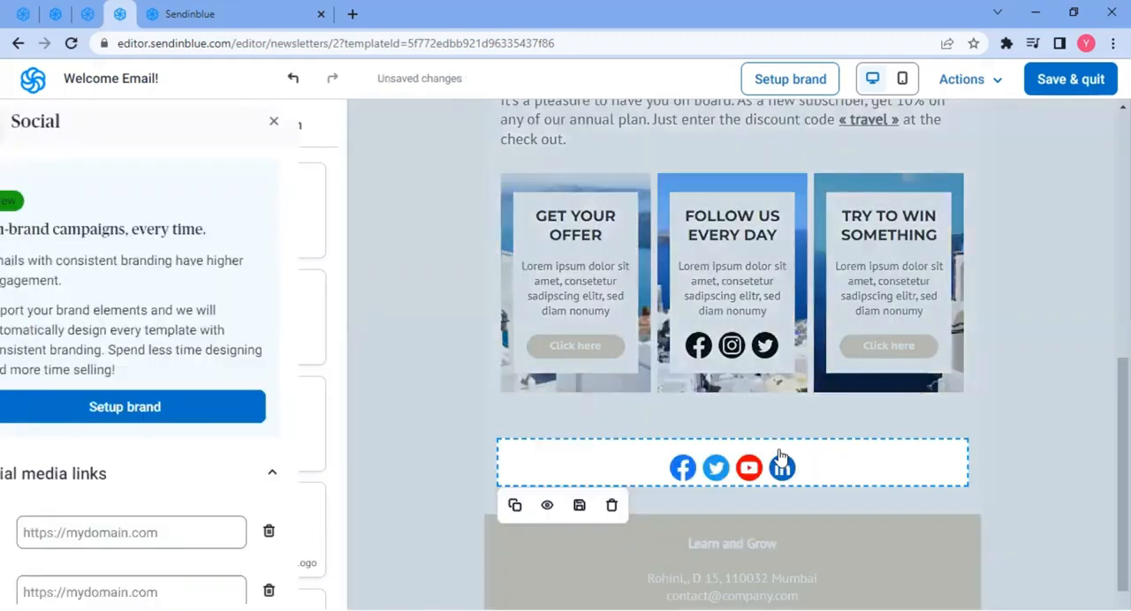
scroll(689, 441, "down", 2)
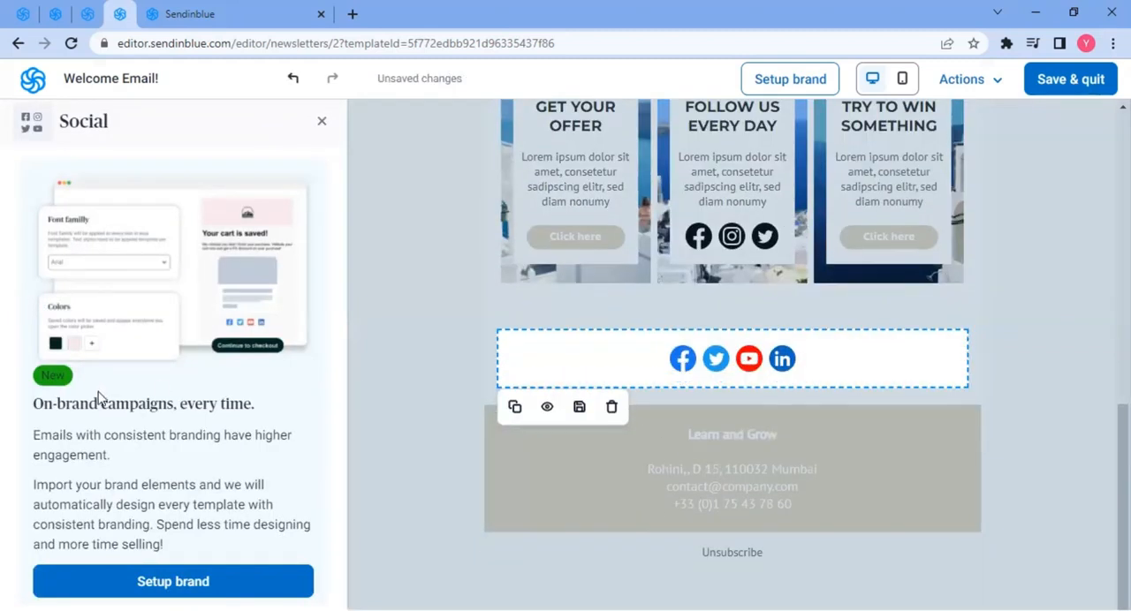
scroll(100, 397, "down", 5)
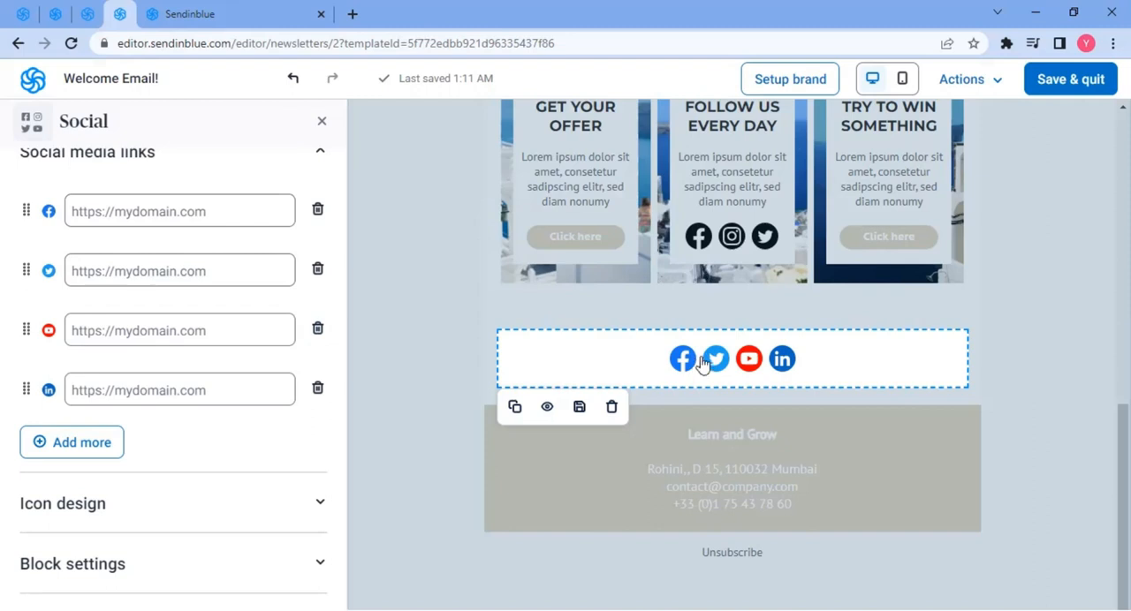
scroll(83, 281, "up", 3)
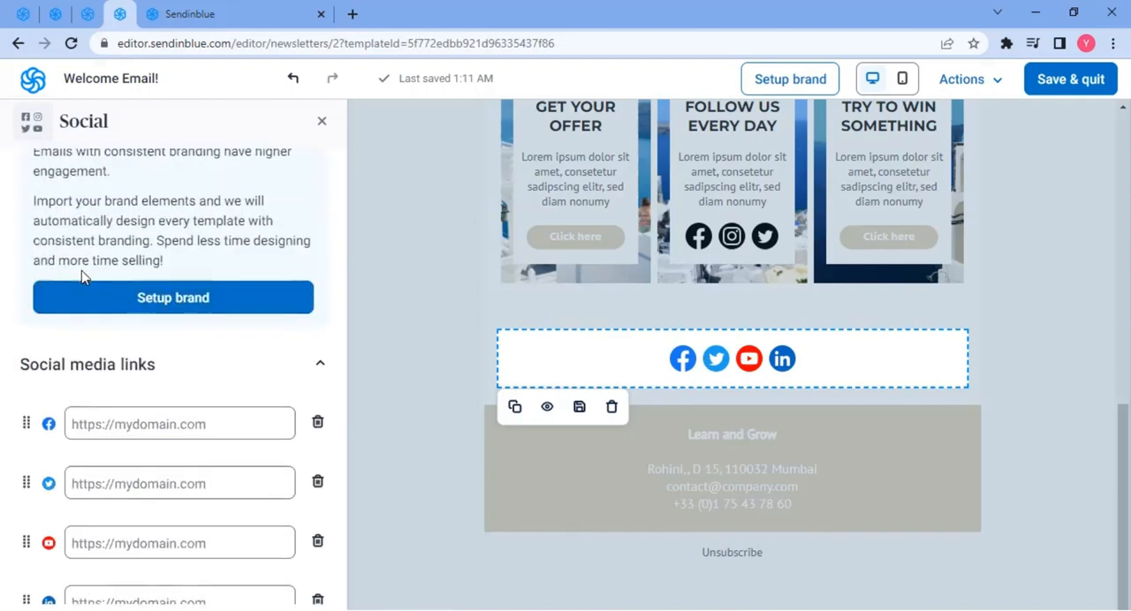
scroll(83, 276, "up", 3)
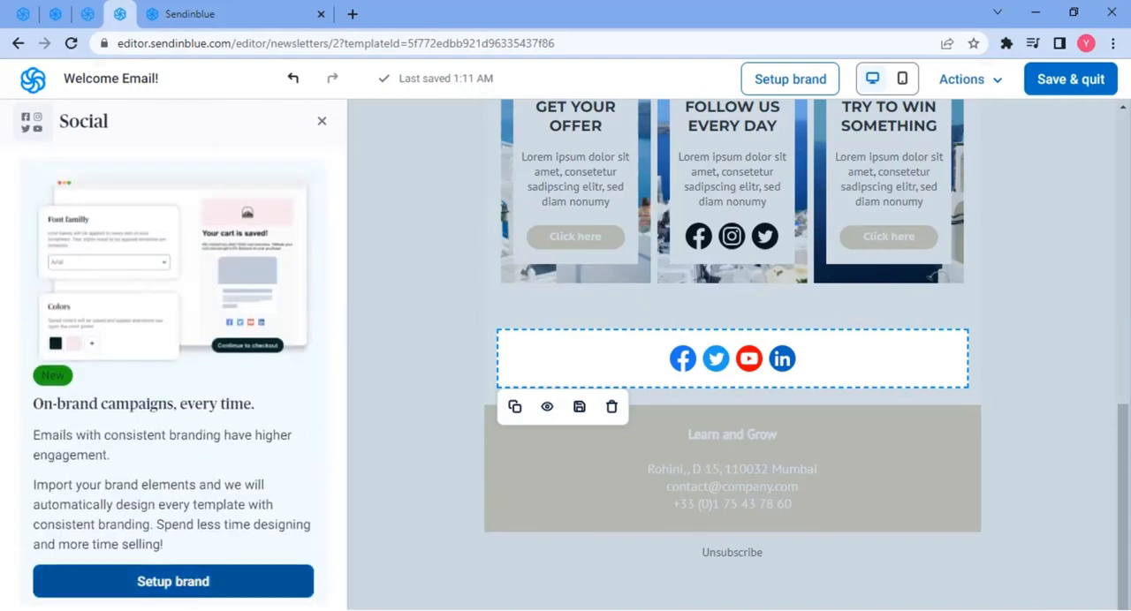
- Open the brand setup and choose to set up the brand manually instead of fetching it from a website
left_click(177, 590)
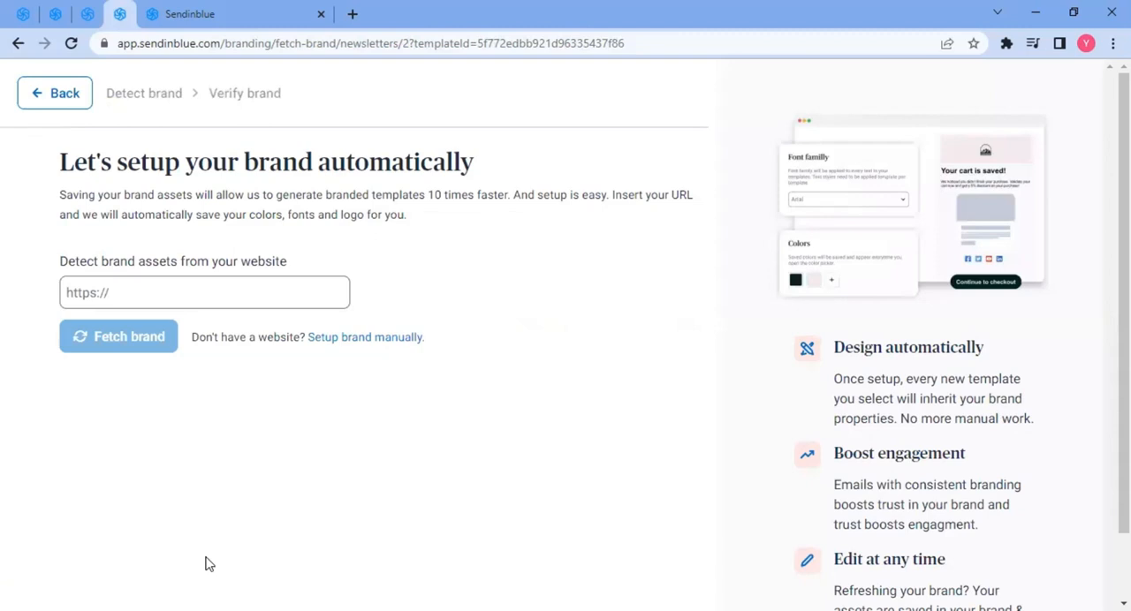
left_click(153, 287)
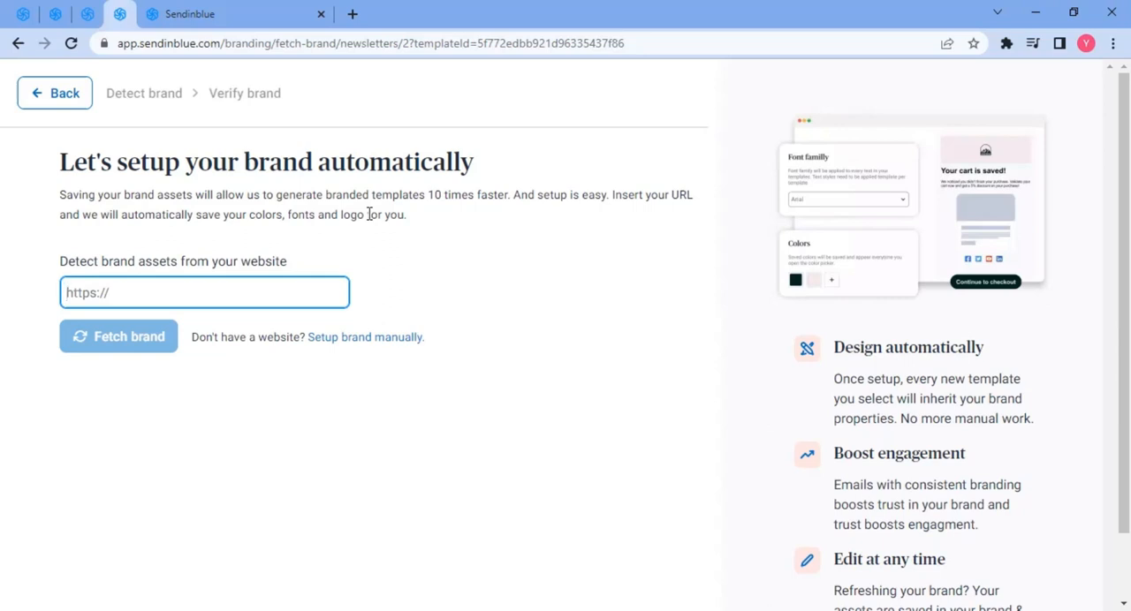
left_click(386, 338)
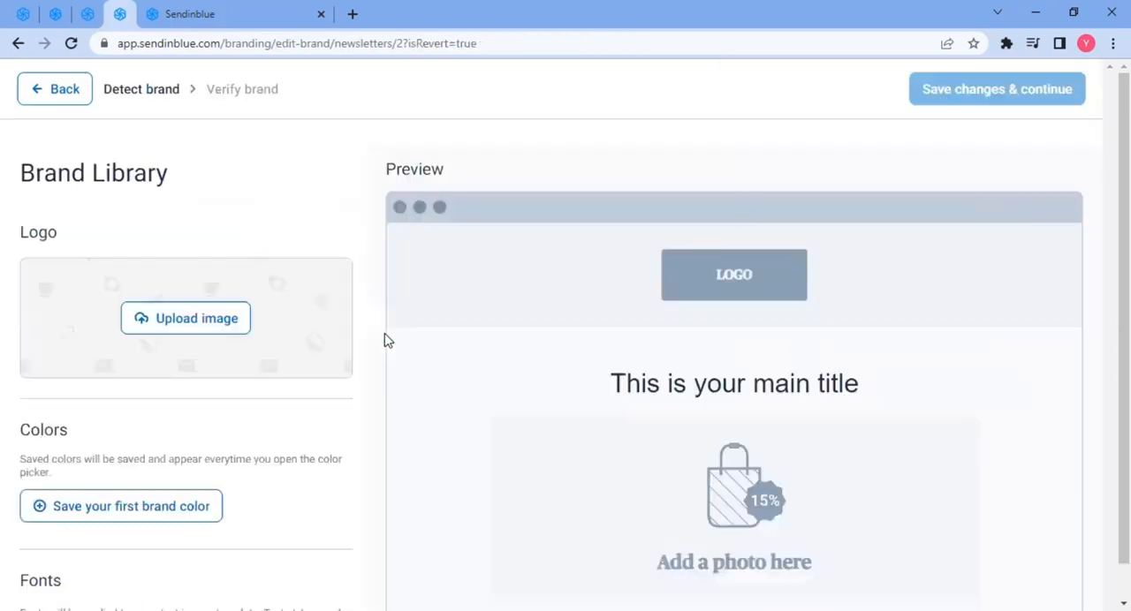
- Review the Brand Library's logo, colors, fonts and social link options, then return to the email editor
scroll(102, 359, "down", 2)
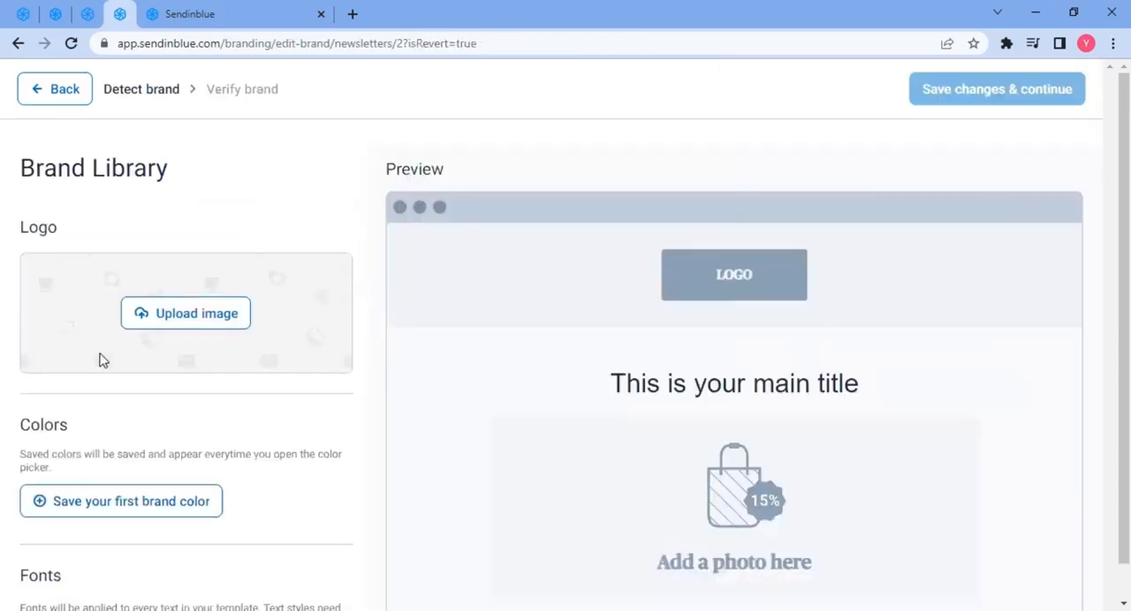
scroll(160, 385, "down", 1)
scroll(101, 468, "down", 1)
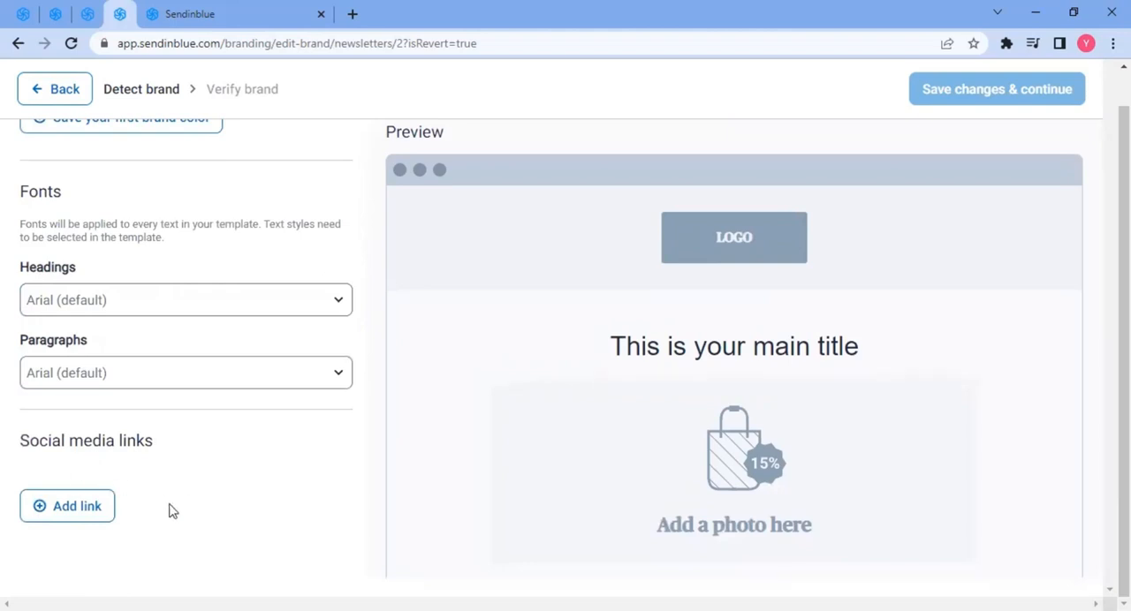
scroll(215, 462, "up", 5)
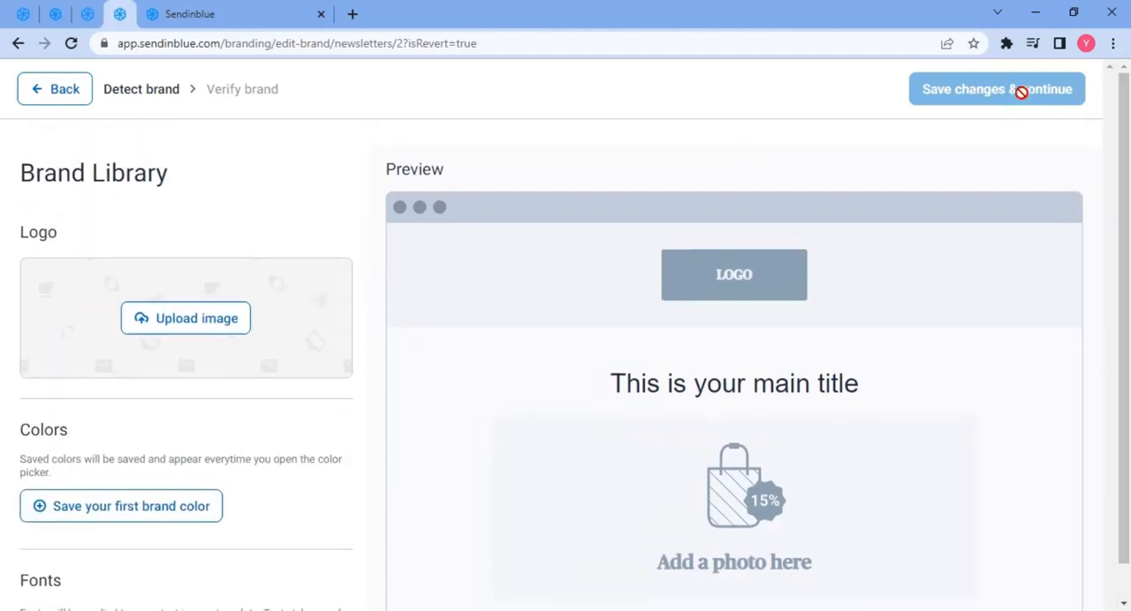
left_click(63, 98)
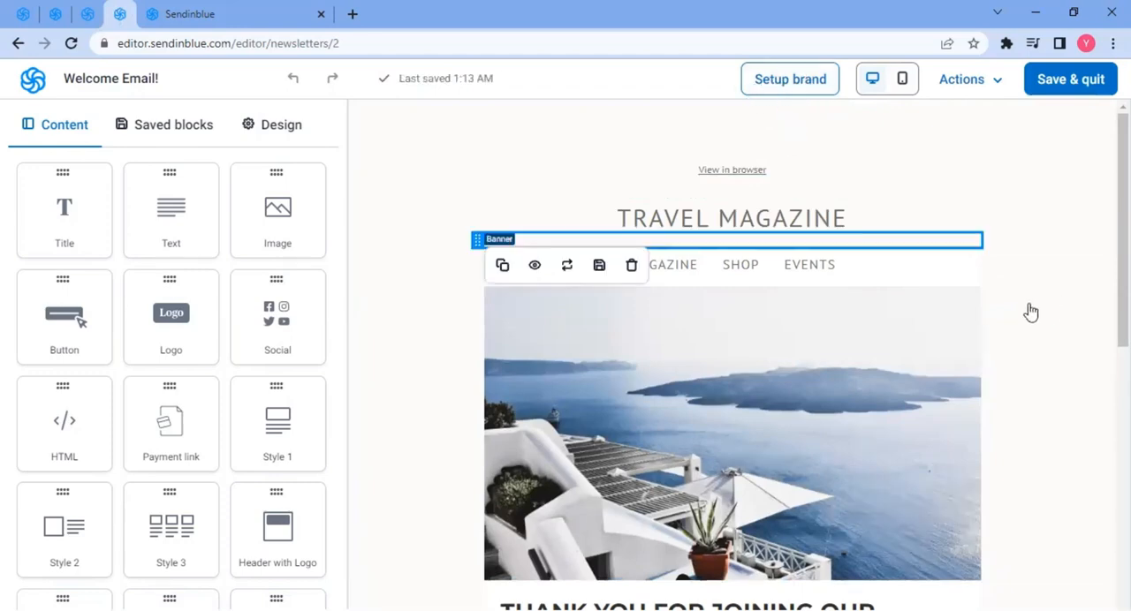
- Save the Welcome Email! design and quit the editor
scroll(1009, 314, "down", 8)
scroll(1008, 317, "up", 8)
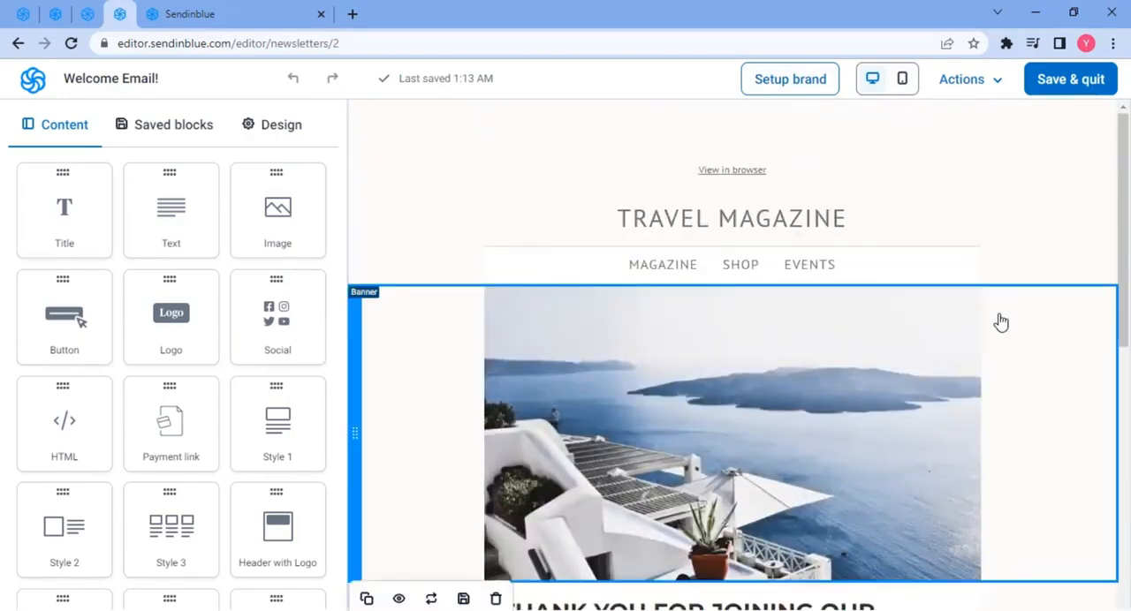
left_click(1073, 81)
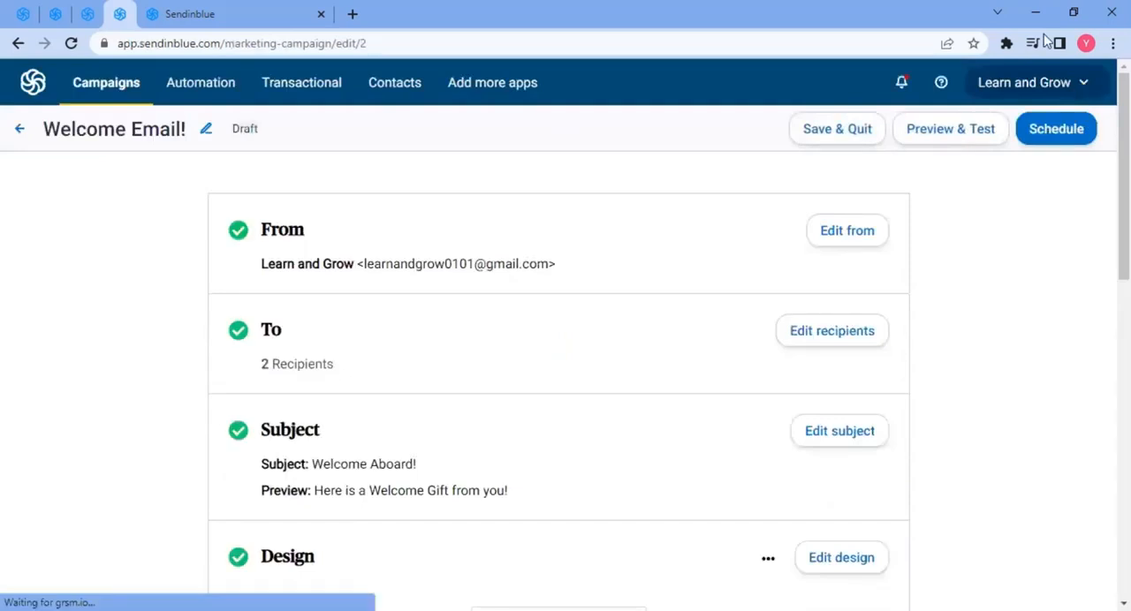
- Review the campaign summary of sender, recipients, subject, design and advanced settings
scroll(299, 346, "down", 3)
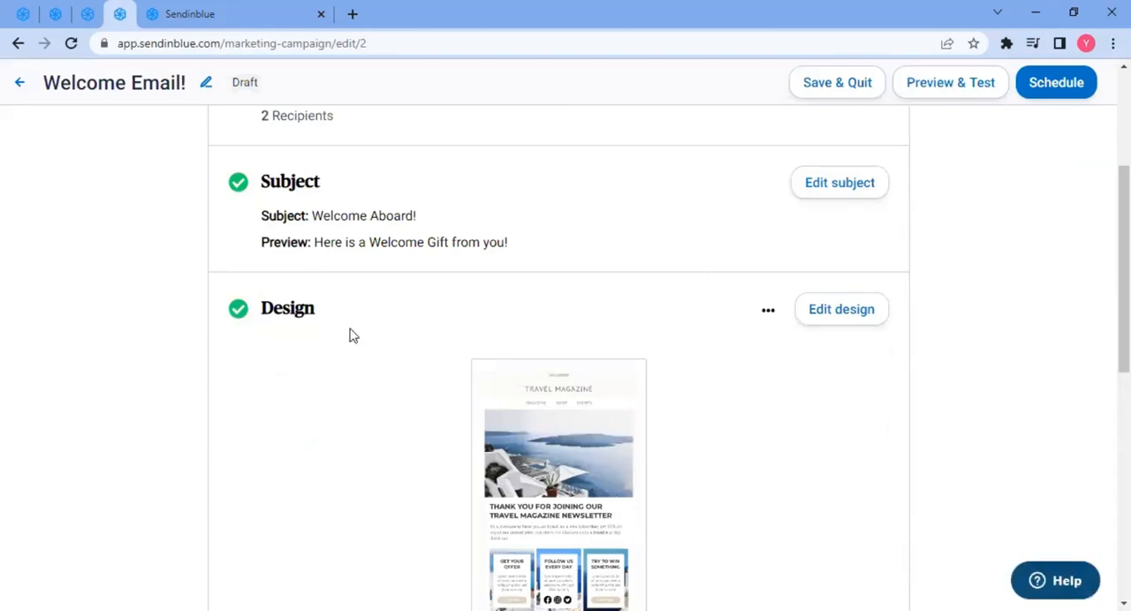
scroll(356, 331, "down", 5)
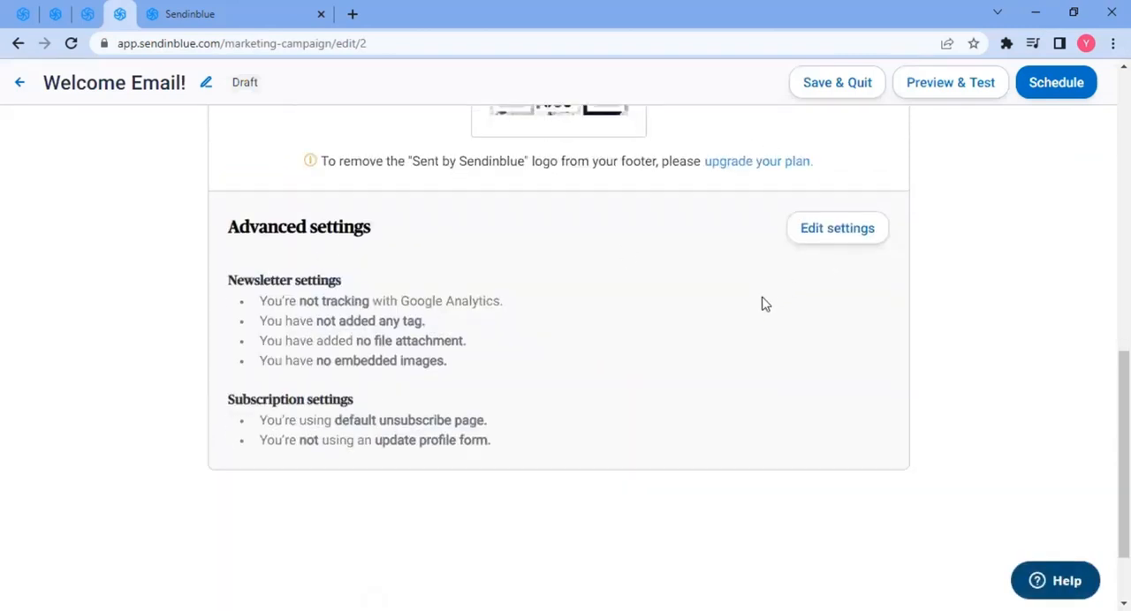
scroll(787, 400, "up", 10)
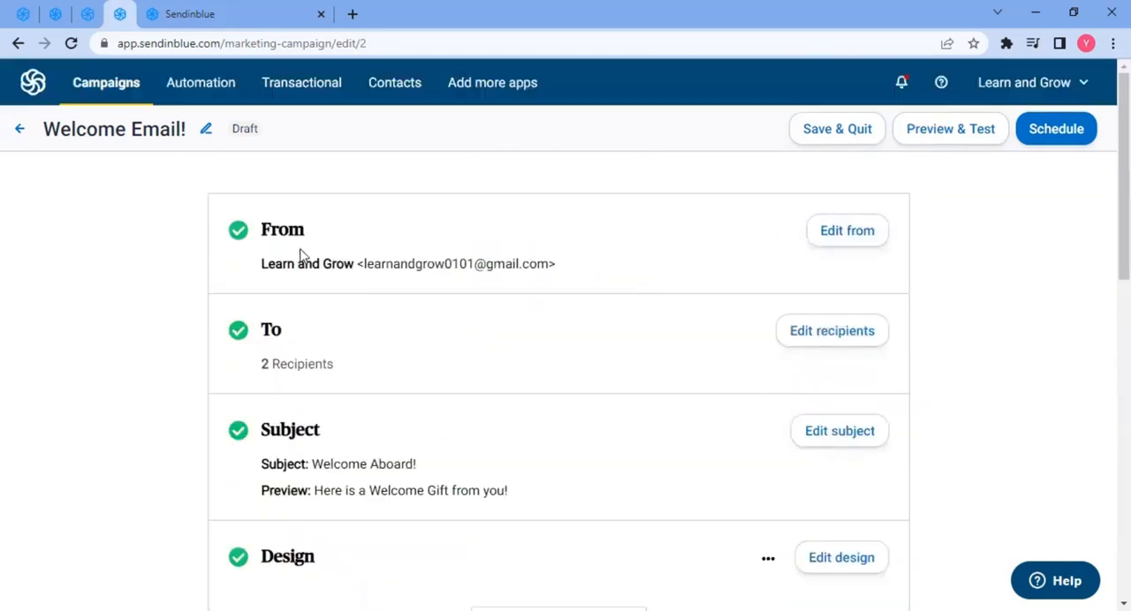
scroll(309, 348, "down", 3)
scroll(589, 383, "down", 2)
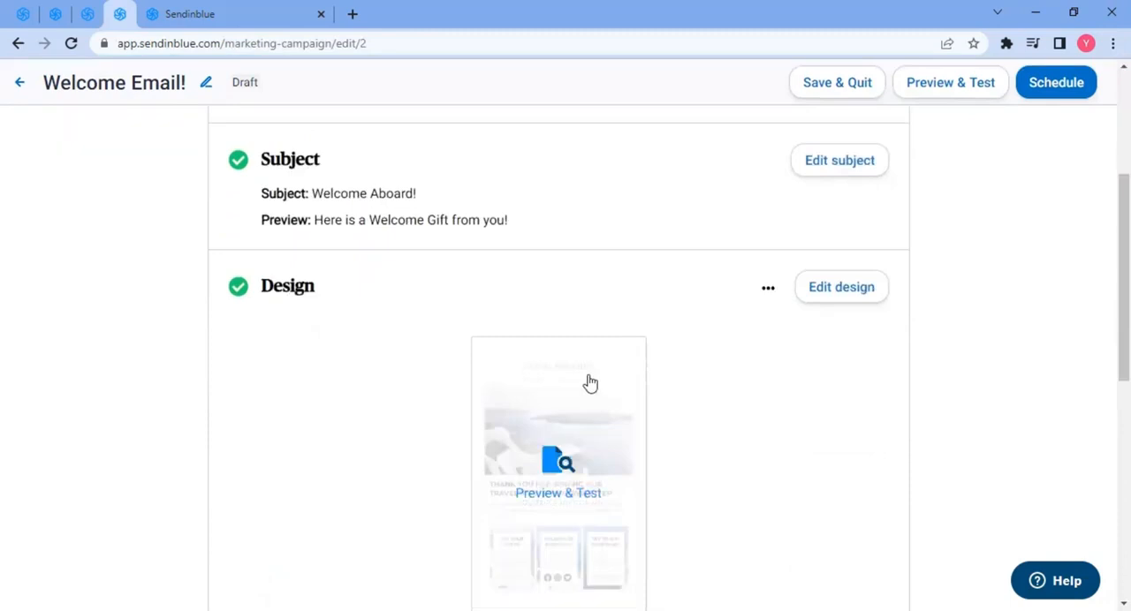
scroll(757, 318, "up", 5)
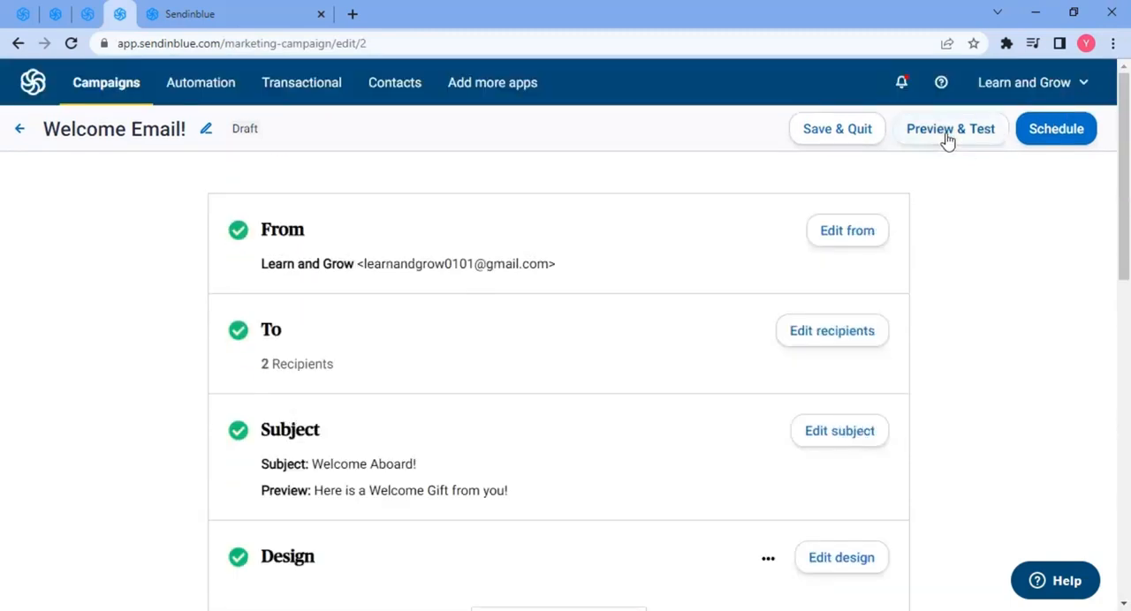
- Preview the email, open the list of test recipients, then close the preview
left_click(947, 131)
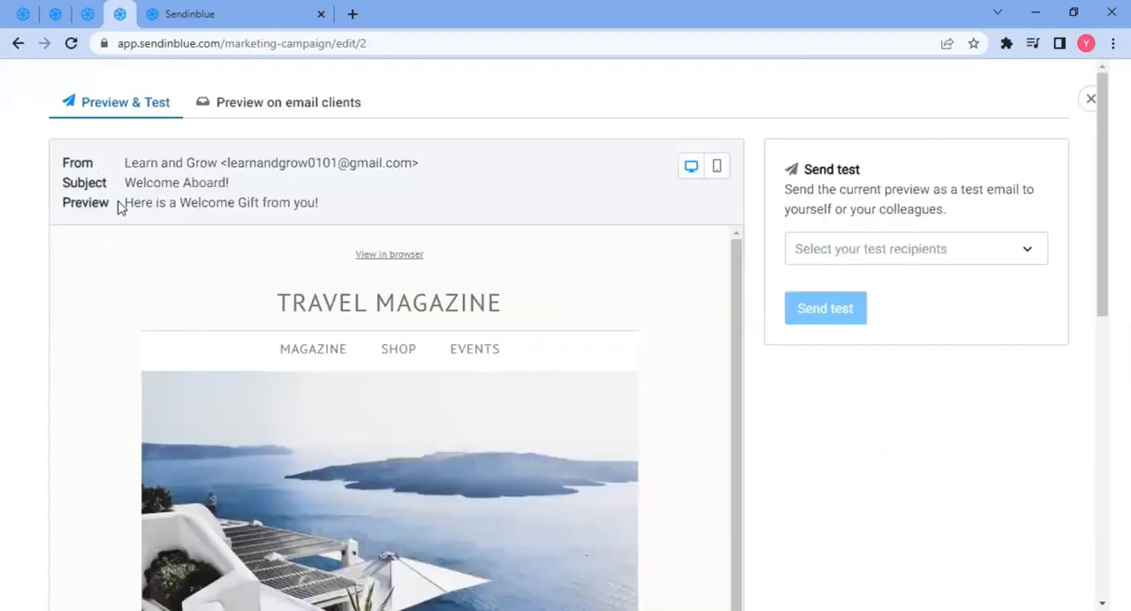
scroll(354, 381, "down", 10)
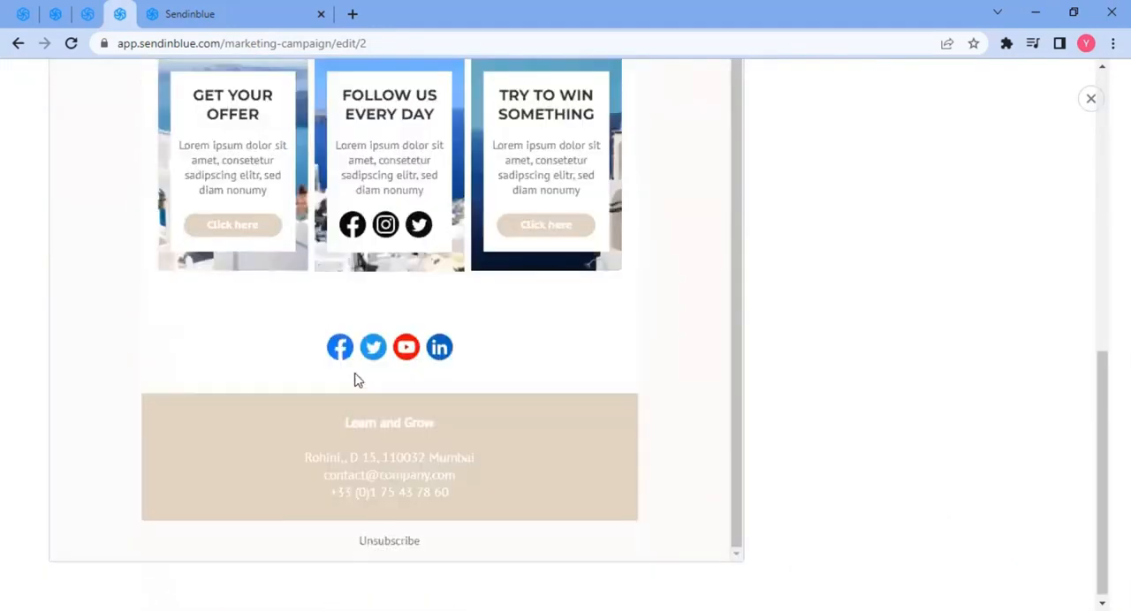
scroll(354, 381, "up", 10)
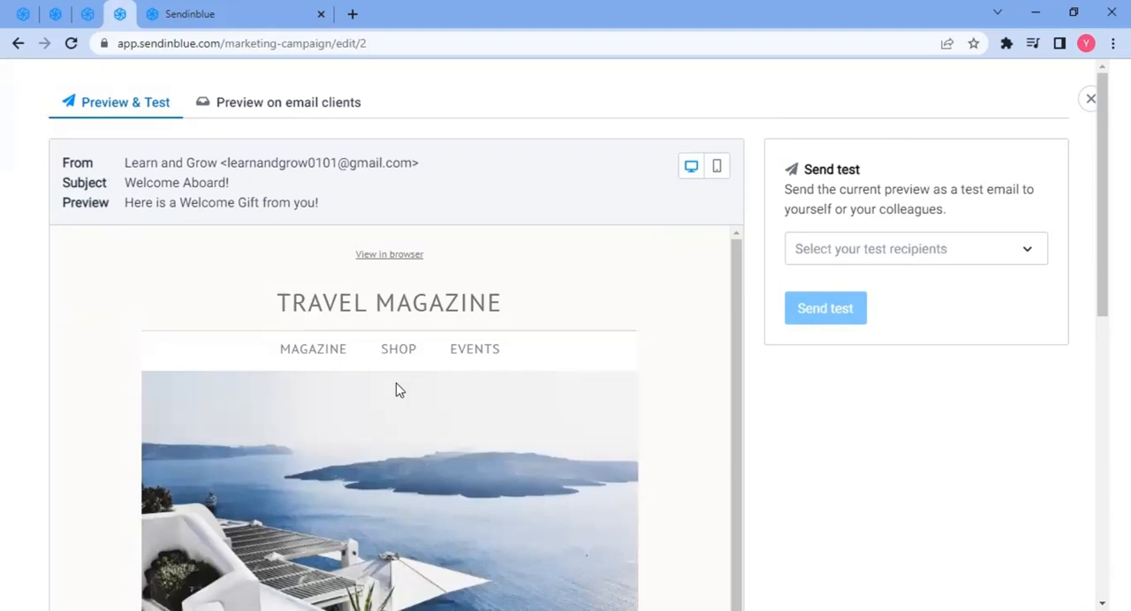
left_click(871, 257)
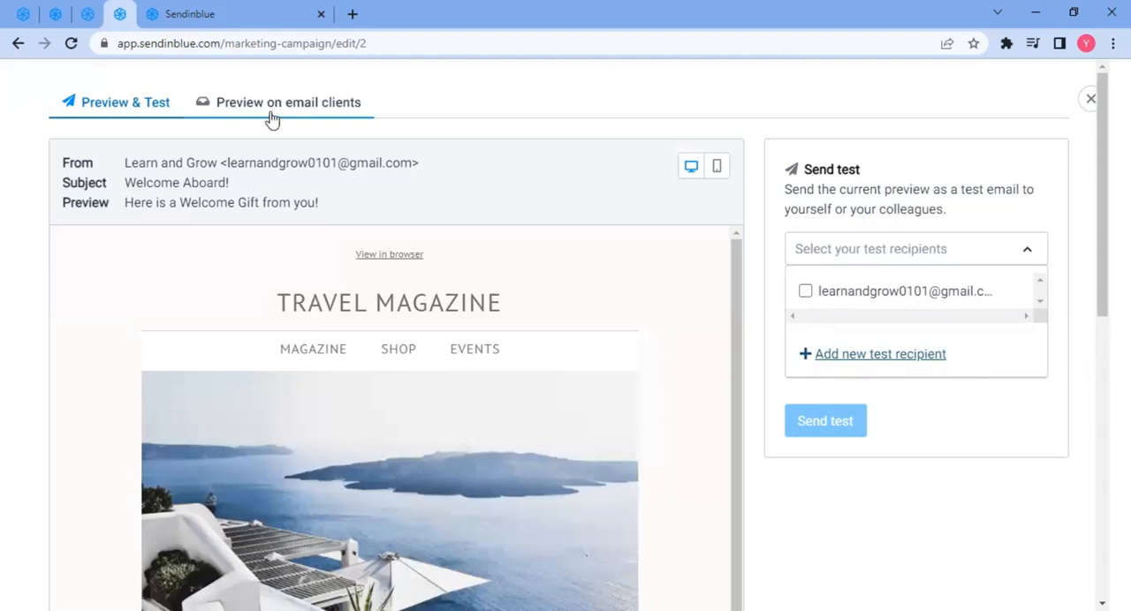
scroll(576, 447, "down", 1)
scroll(576, 447, "down", 10)
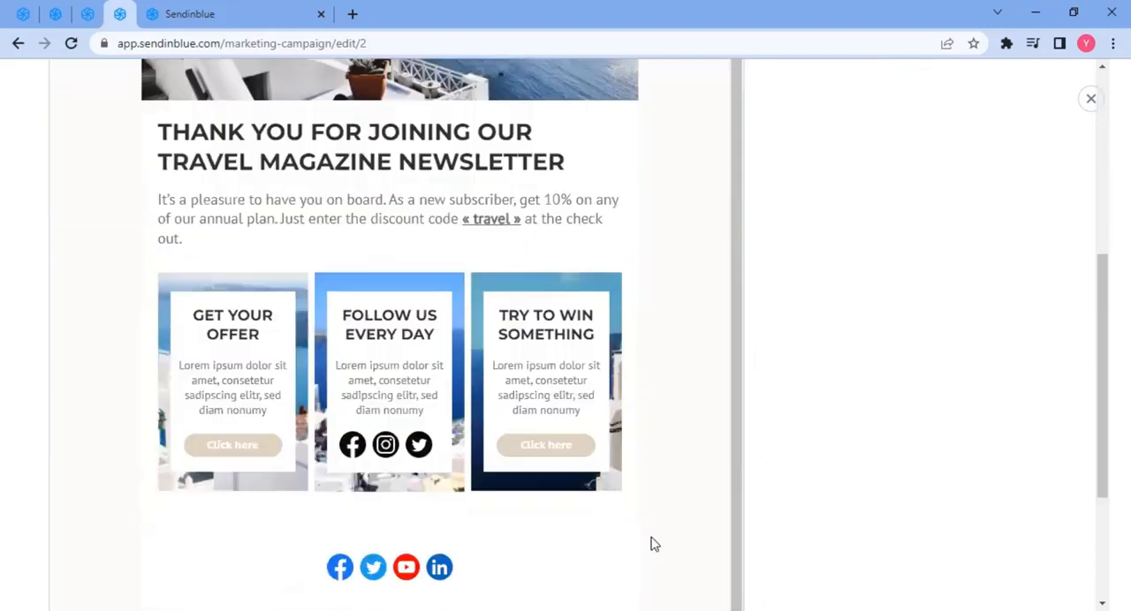
scroll(750, 525, "up", 10)
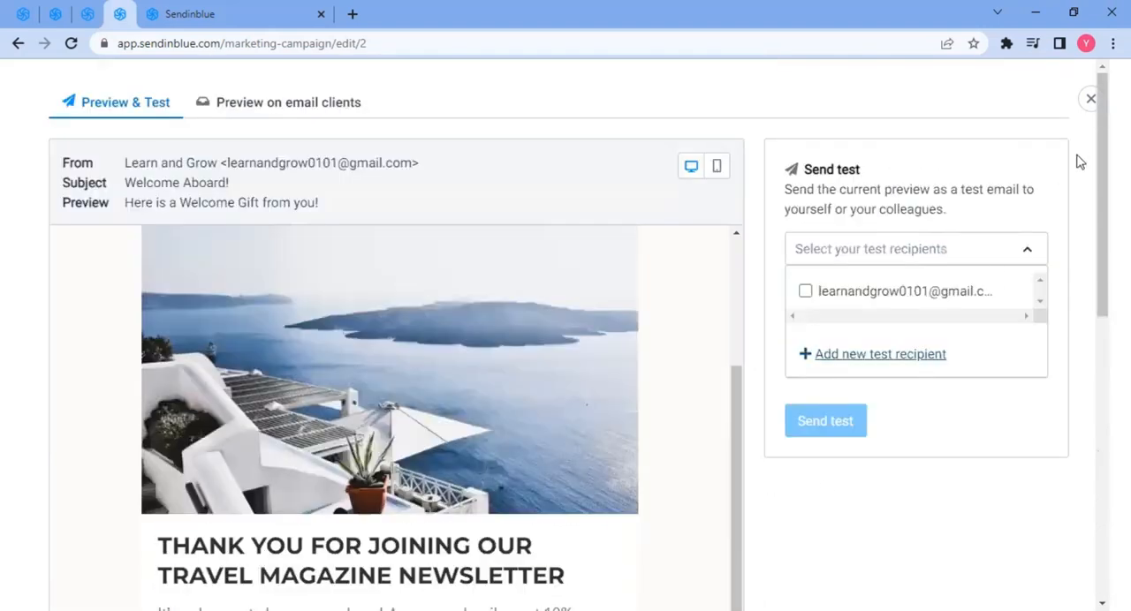
left_click(1090, 98)
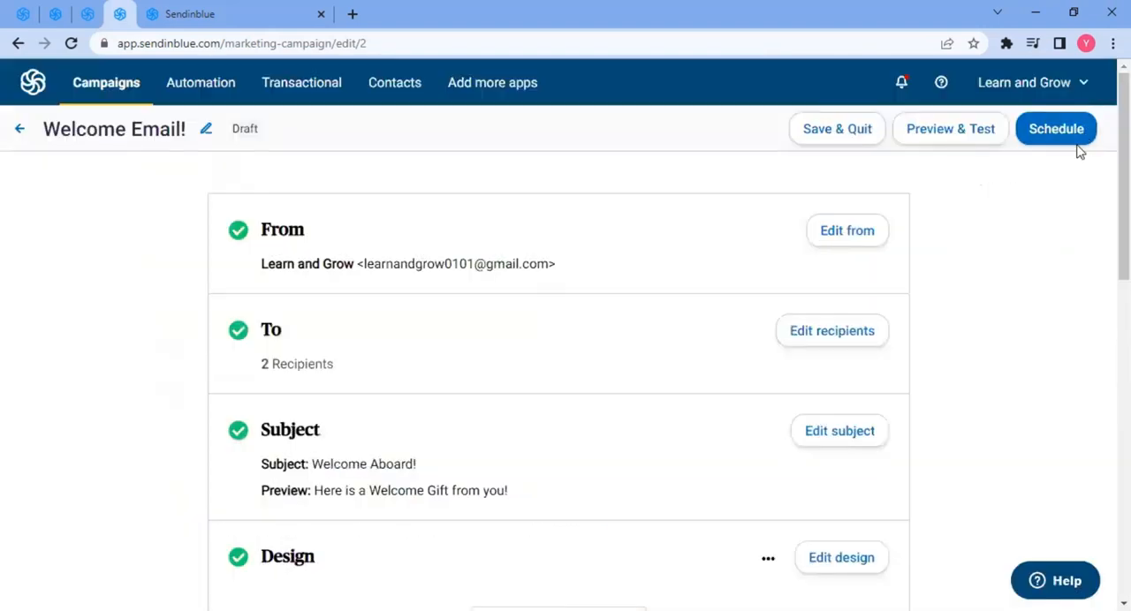
- Explore the Schedule options for sending now, later or at best time, then close the panel without scheduling
left_click(1057, 132)
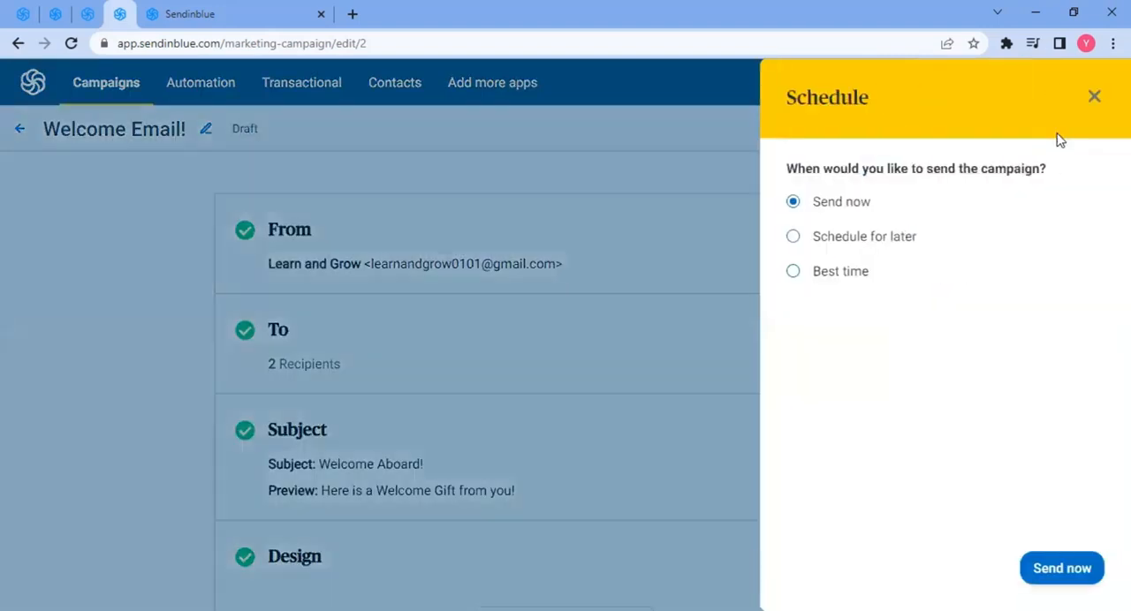
left_click(838, 247)
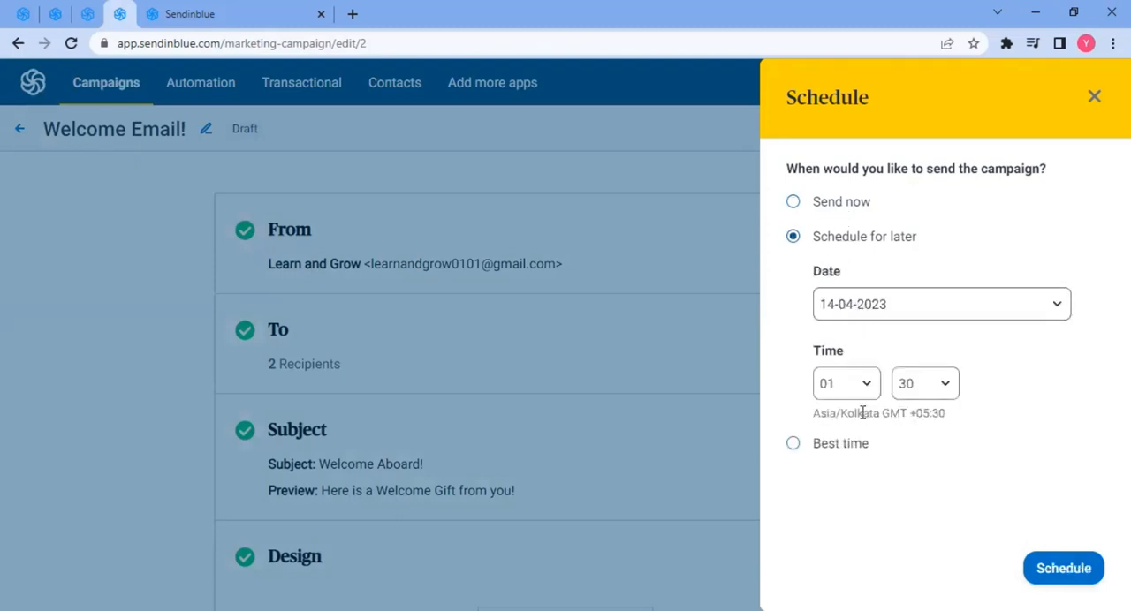
left_click(832, 451)
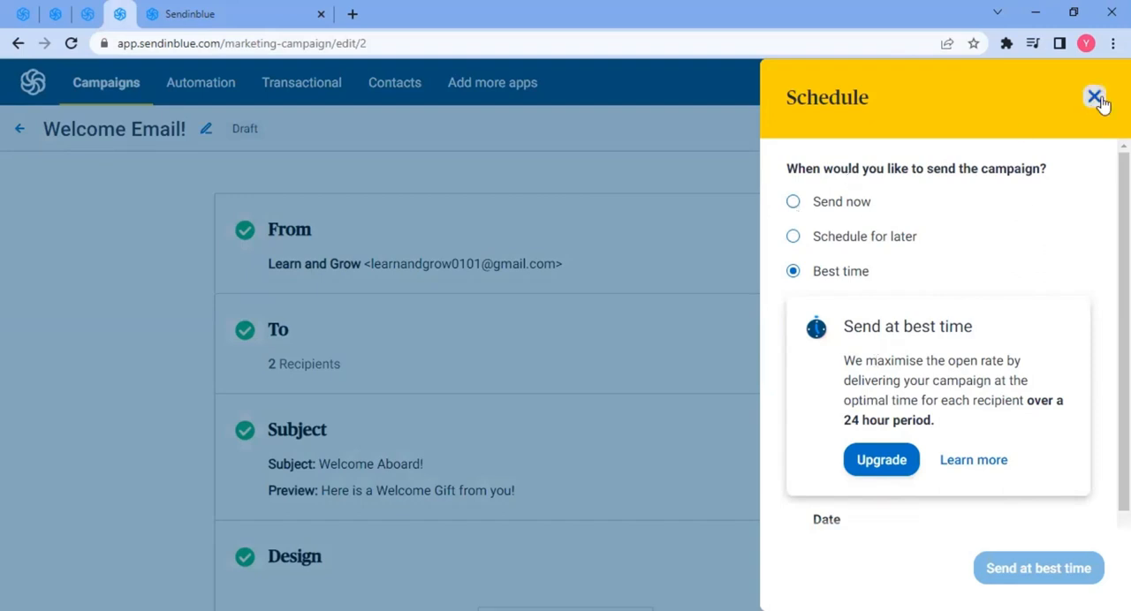
left_click(822, 206)
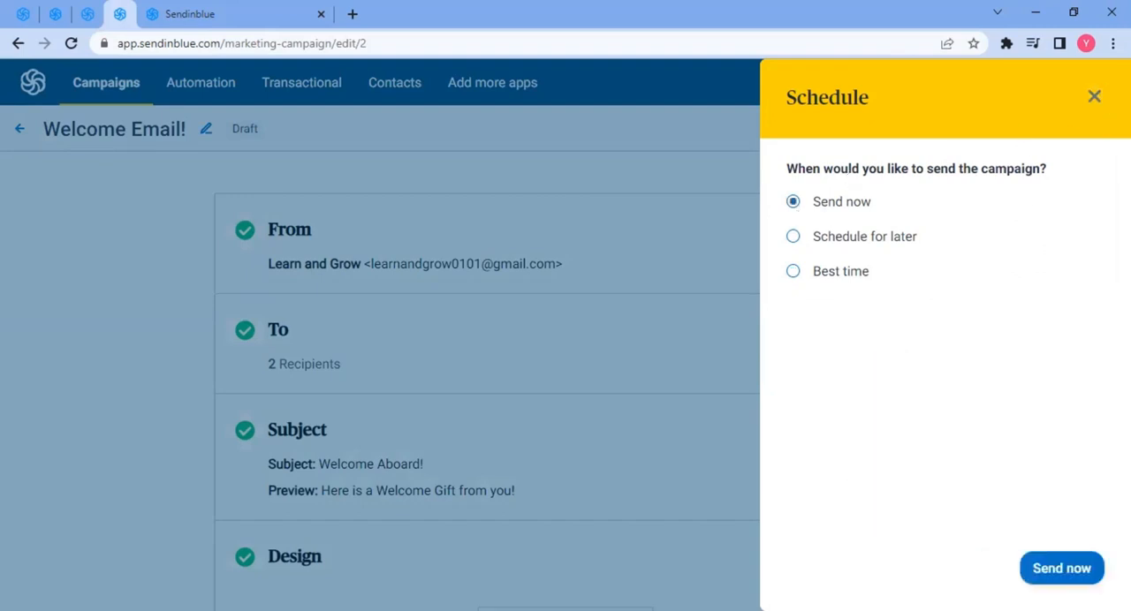
left_click(1092, 99)
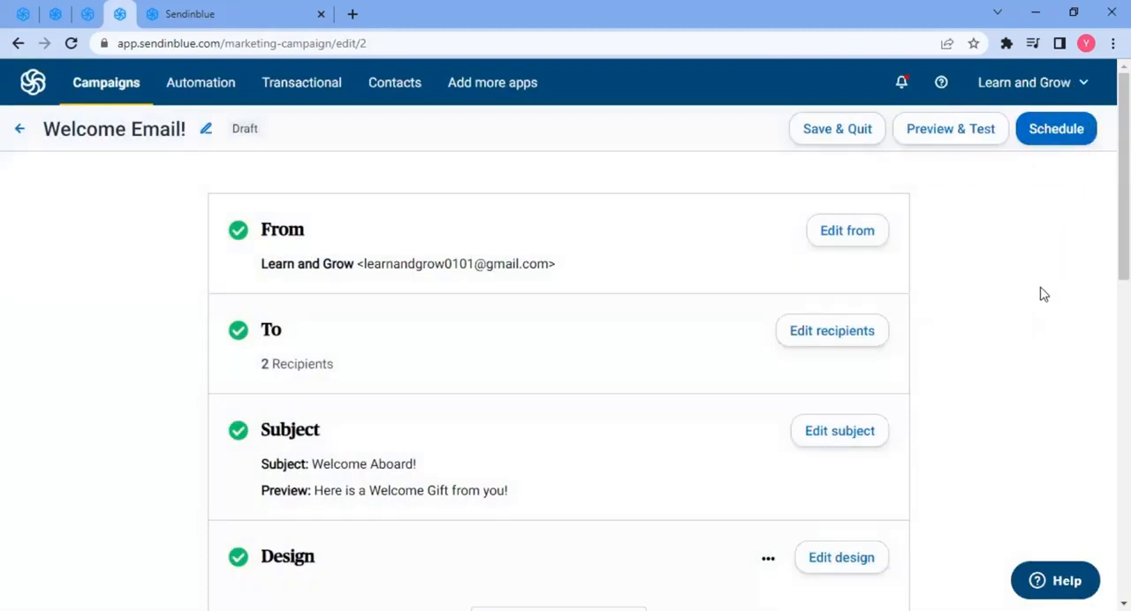
- Open the marketing dashboard and view the campaign Statistics page
left_click(105, 85)
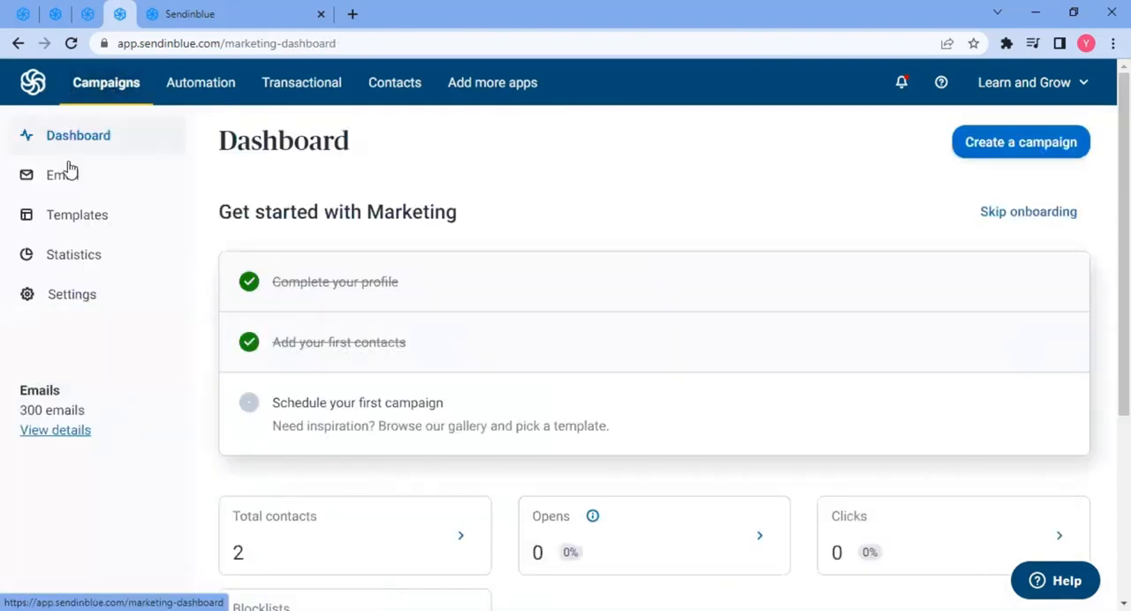
left_click(69, 265)
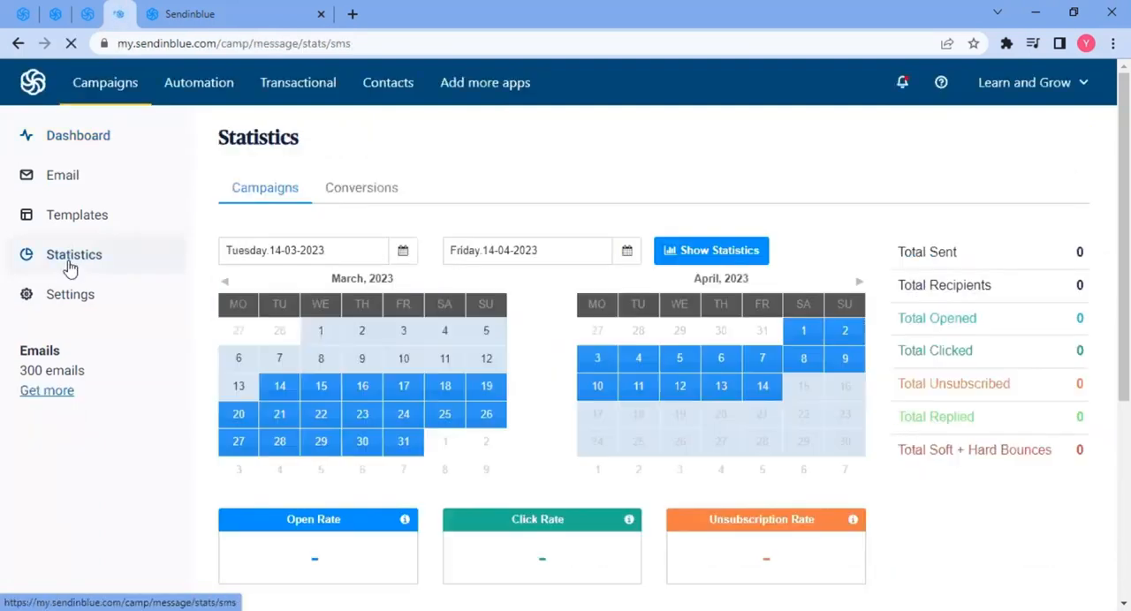
- Scroll through the campaign statistics page, then view the Automation and Transactional sections
scroll(790, 455, "down", 3)
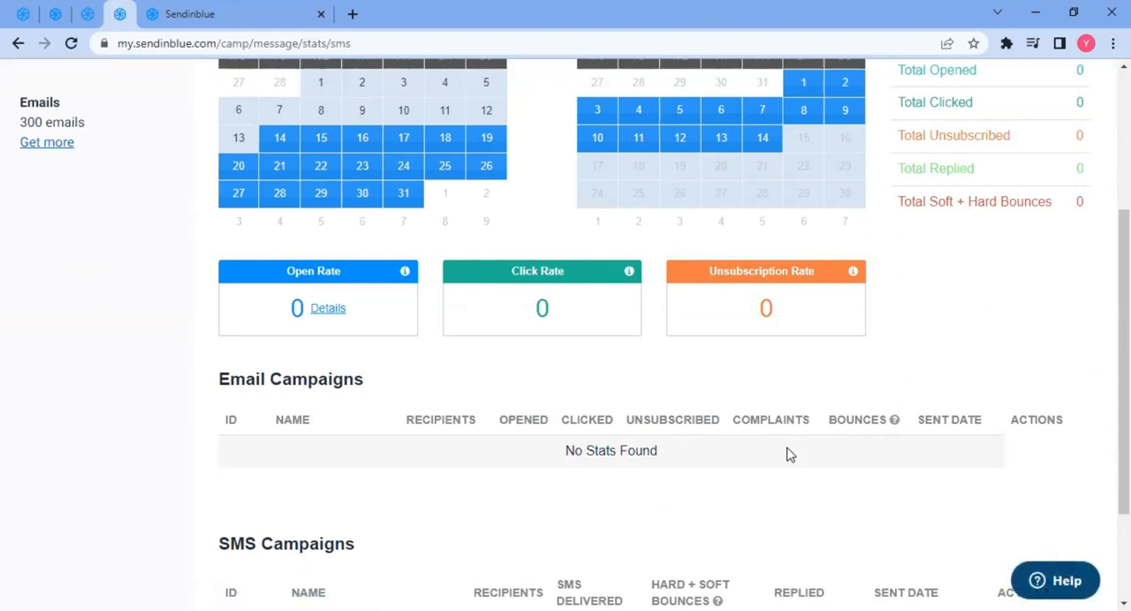
scroll(789, 455, "up", 3)
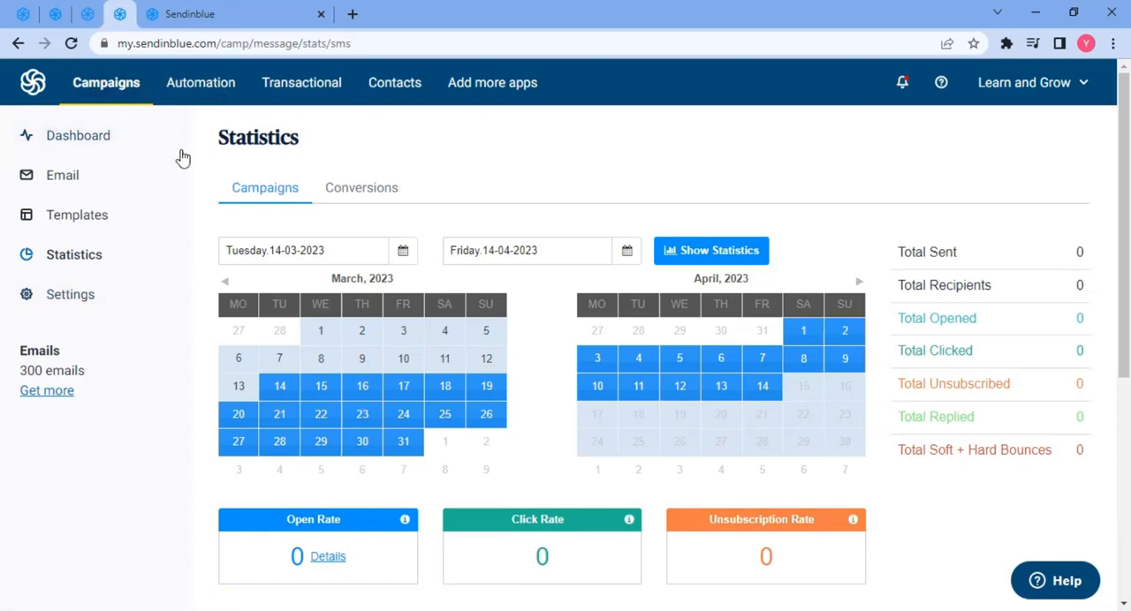
left_click(200, 84)
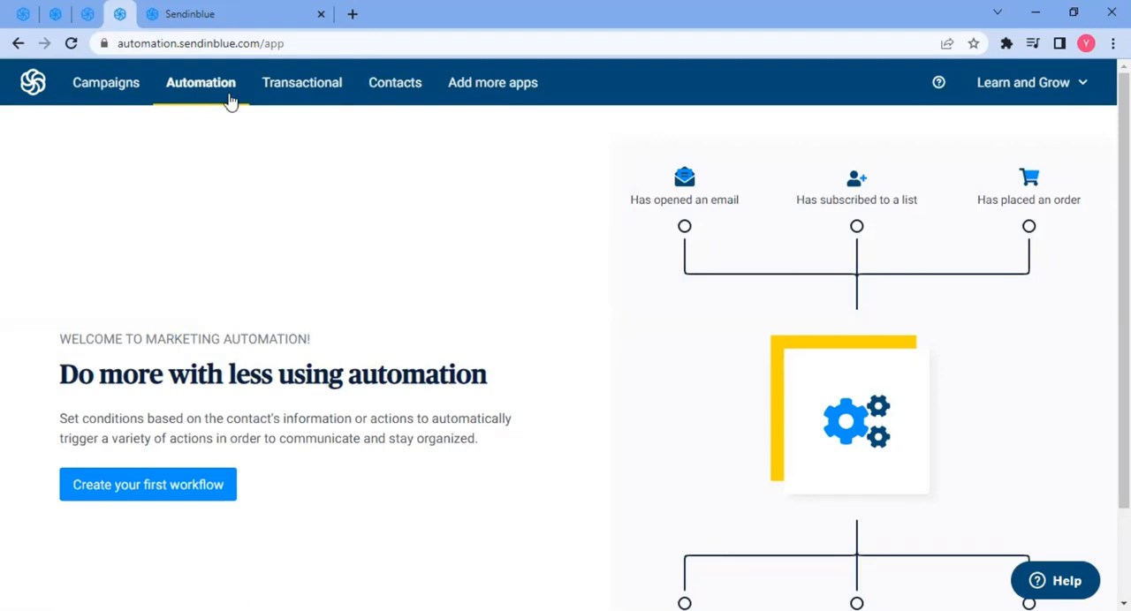
left_click(303, 99)
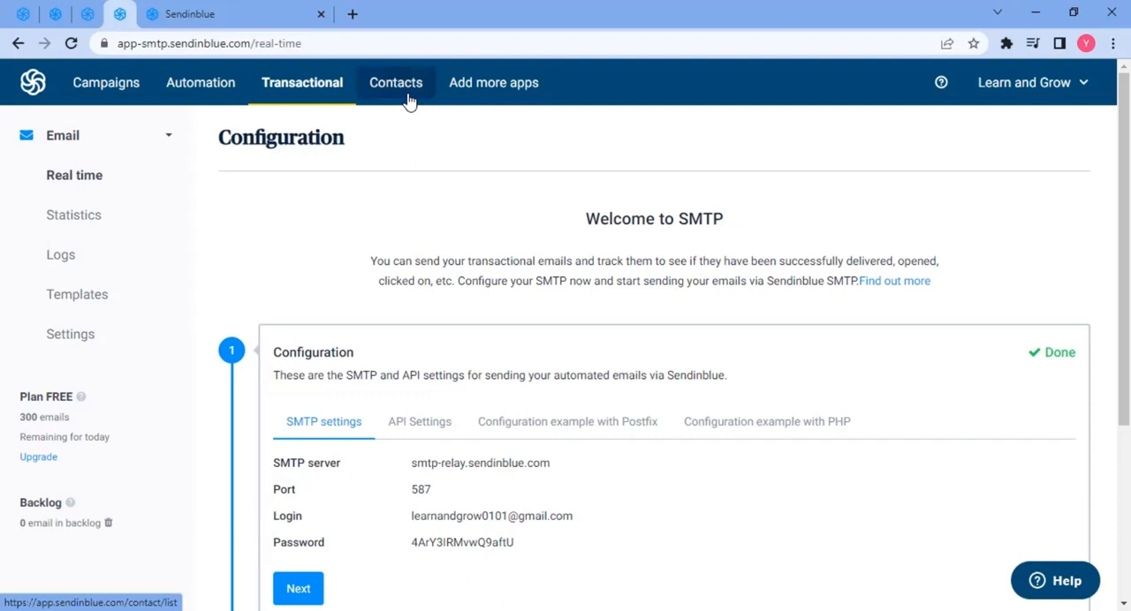
- Open Apps and Integrations and enable the WhatsApp Campaigns and Conversations apps
left_click(483, 95)
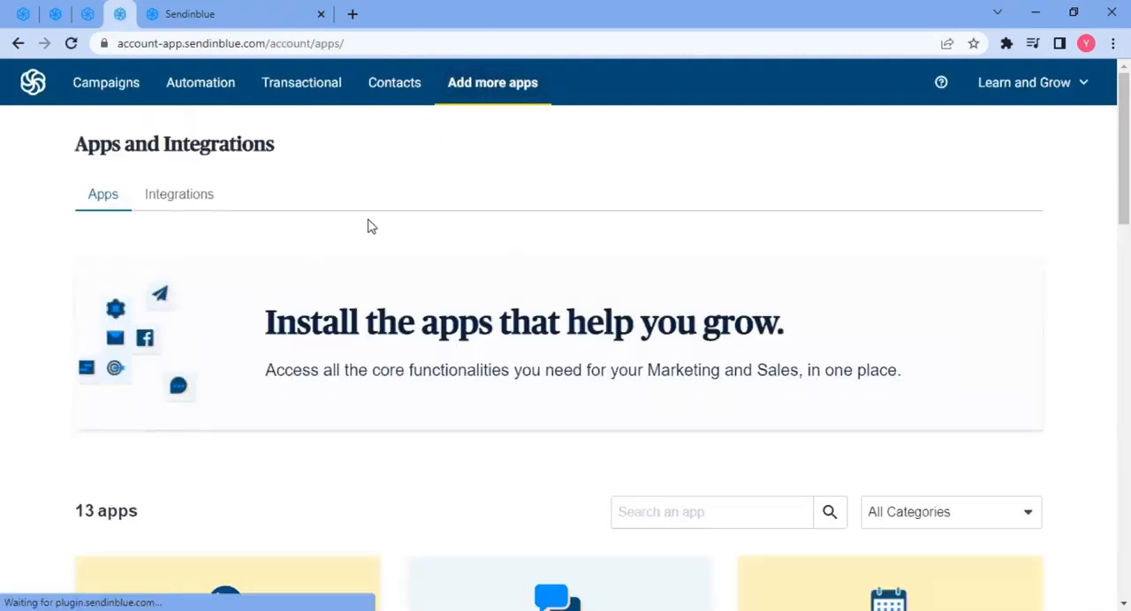
scroll(453, 208, "down", 2)
scroll(453, 209, "down", 3)
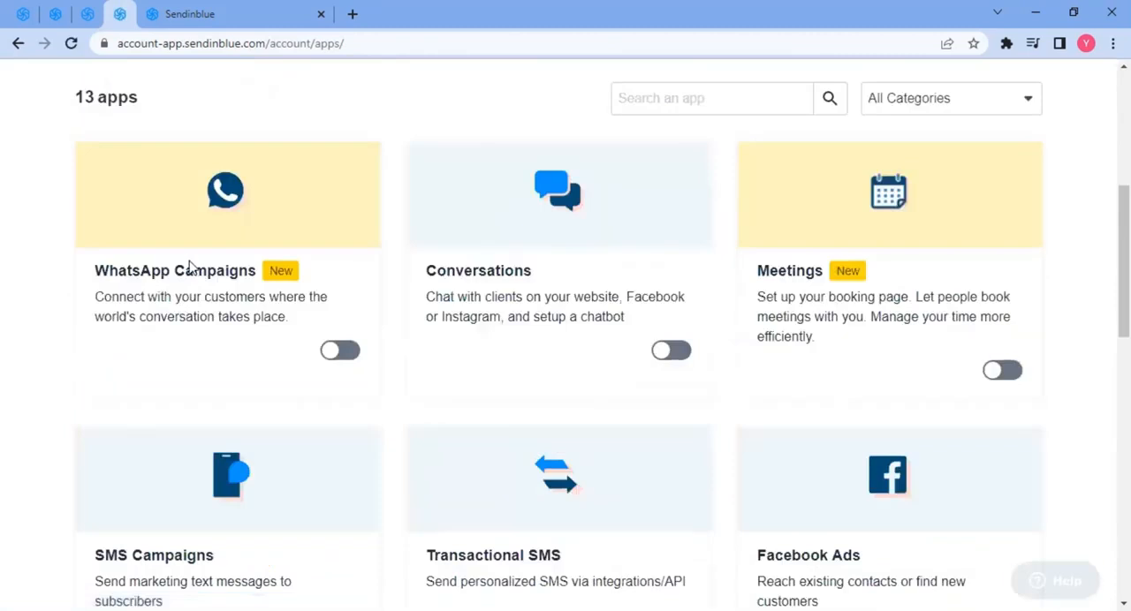
left_click(343, 353)
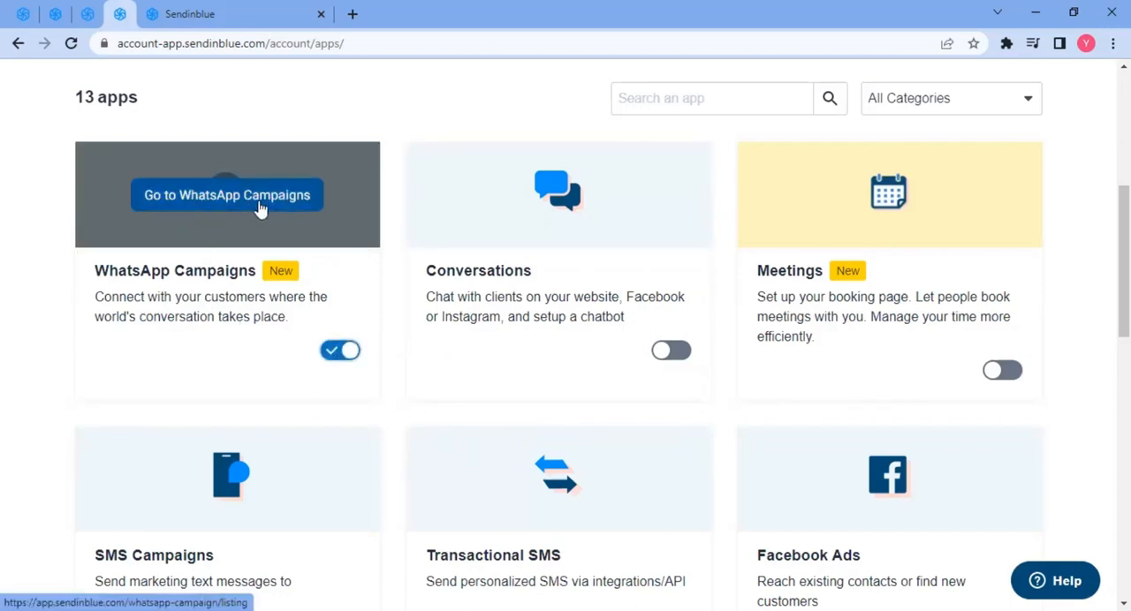
left_click(672, 352)
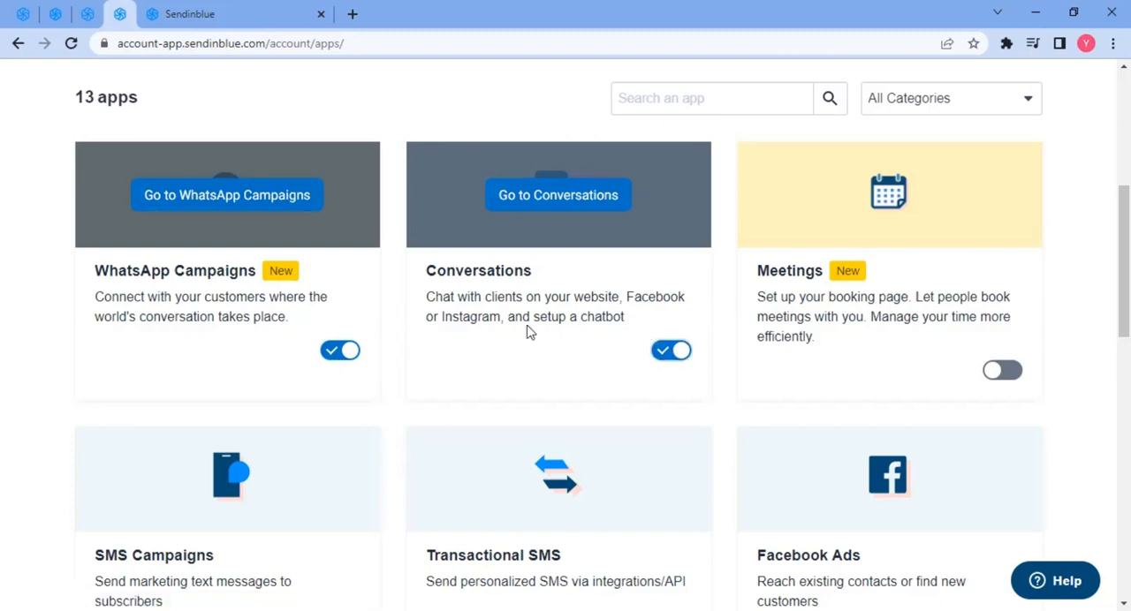
- Scroll through the remaining apps available in the apps list
scroll(848, 309, "down", 3)
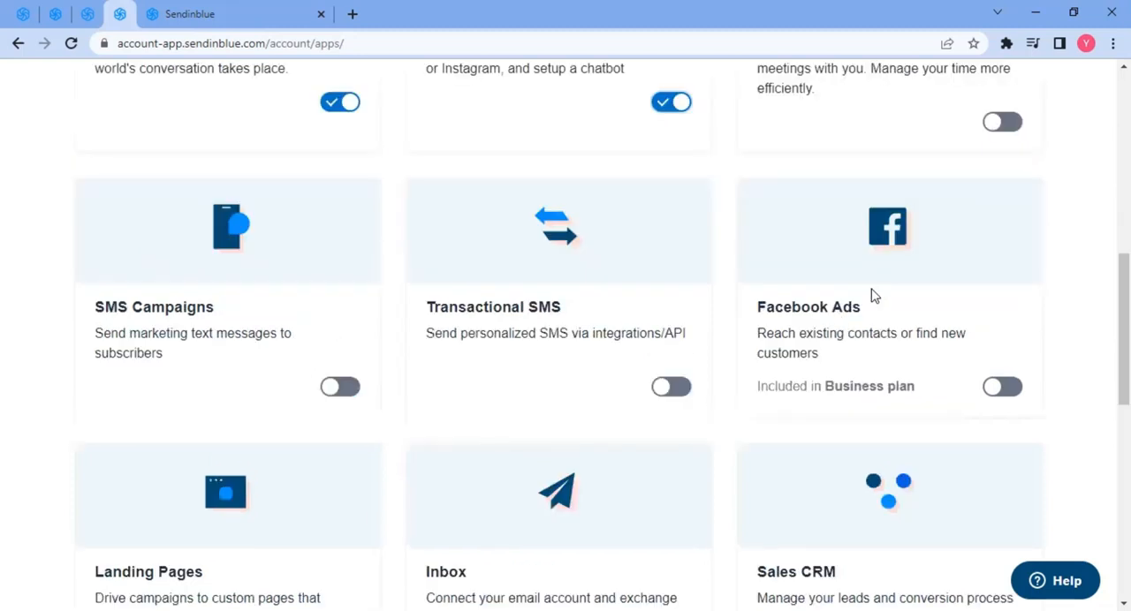
scroll(487, 344, "down", 2)
scroll(245, 354, "down", 2)
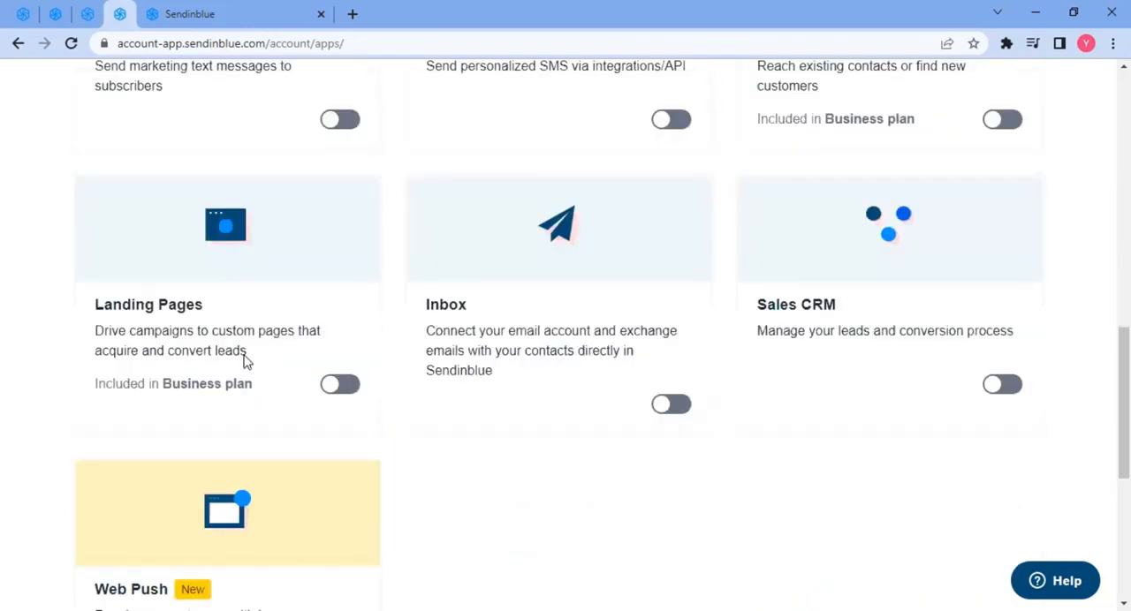
scroll(424, 327, "down", 3)
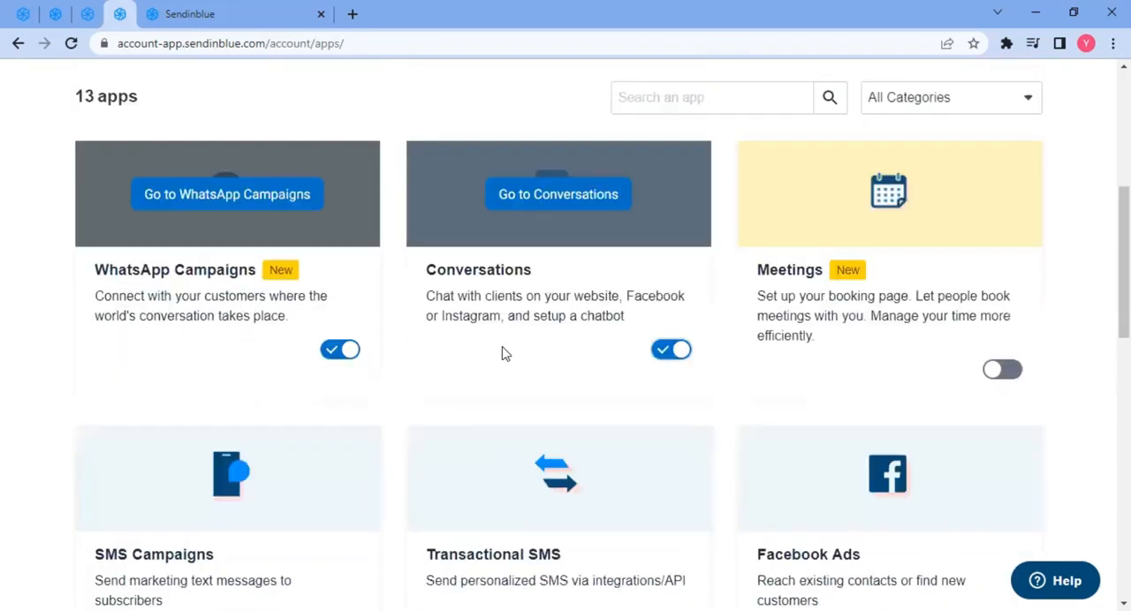
scroll(500, 354, "up", 5)
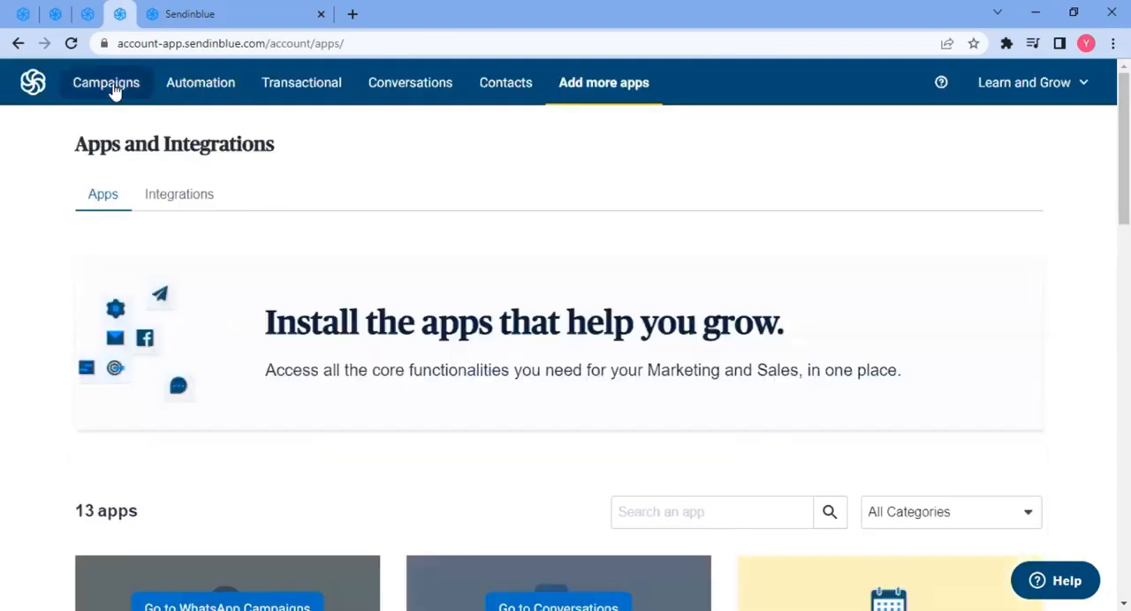
- Open the marketing dashboard, view the WhatsApp Campaigns page, and return to the Dashboard
left_click(109, 84)
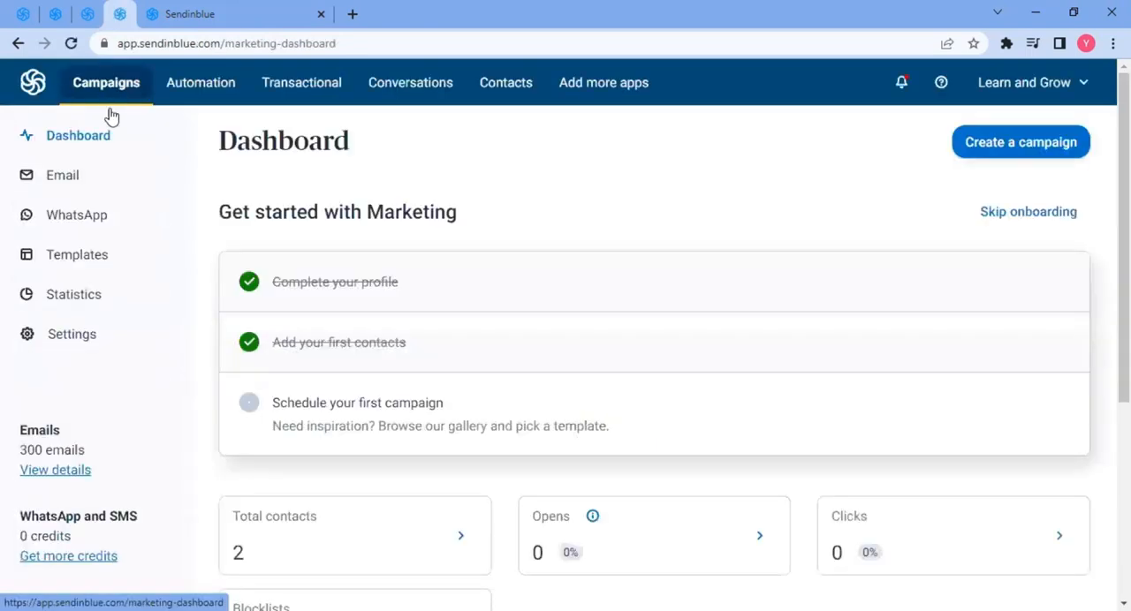
left_click(79, 228)
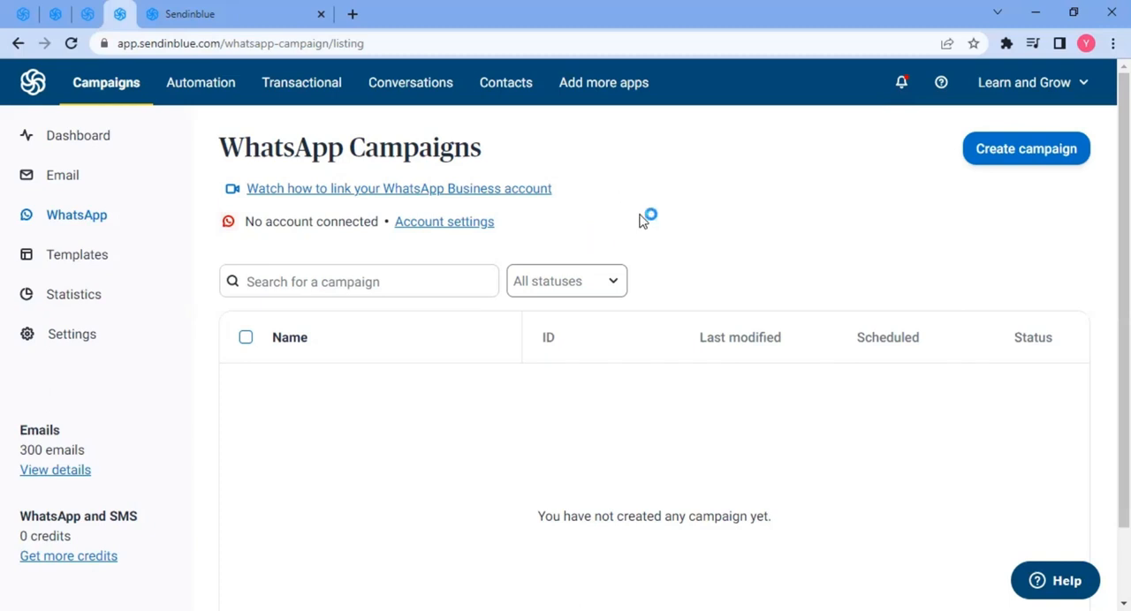
left_click(97, 143)
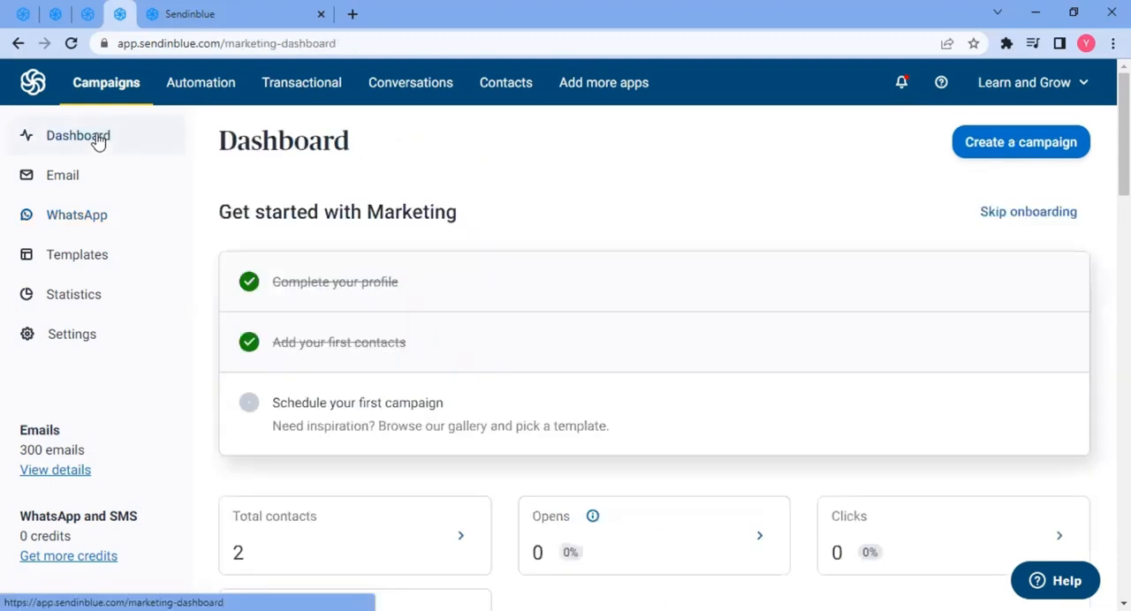